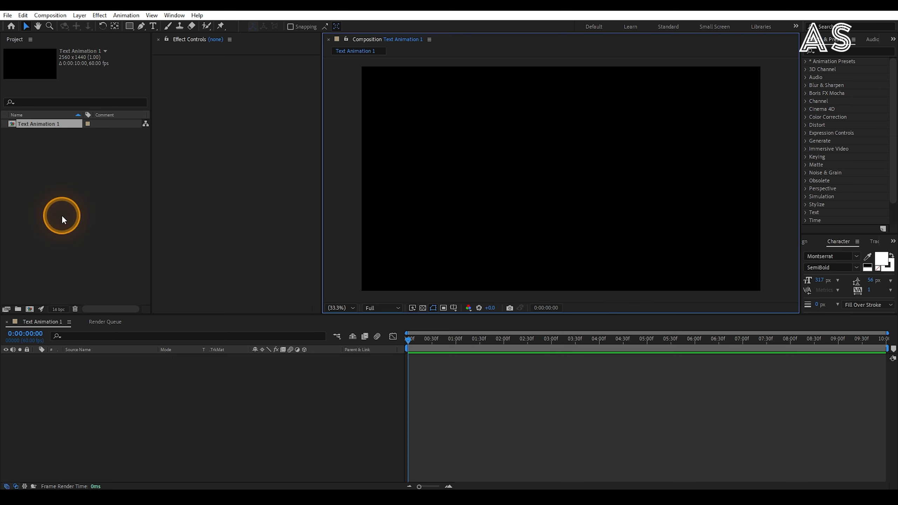
# - Create a text layer reading "MINIMAL" in the Text Animation 1 composition
pyautogui.click(75, 209)
pyautogui.click(102, 382)
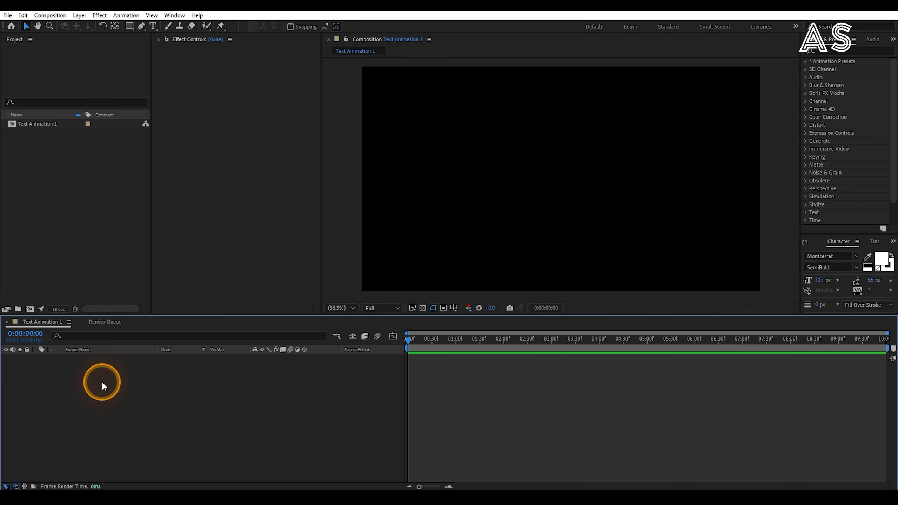
pyautogui.hotkey('ctrl', 't')
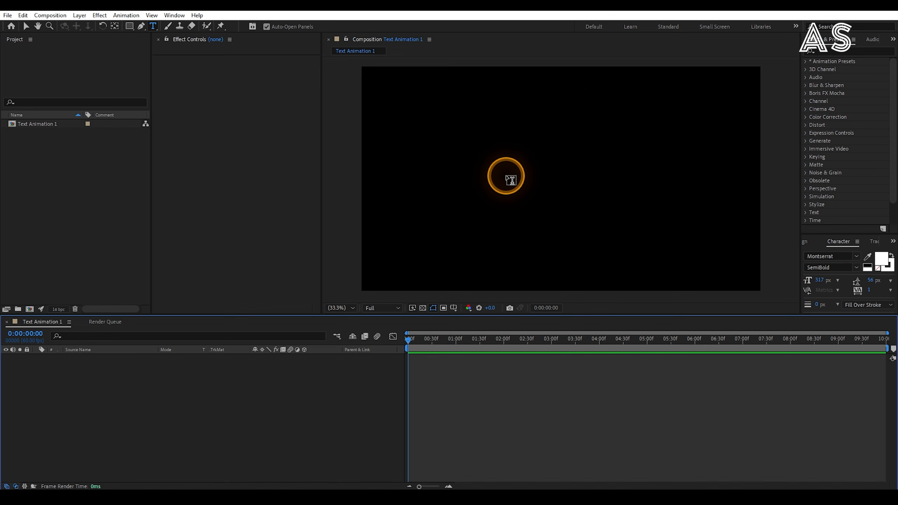
pyautogui.click(482, 186)
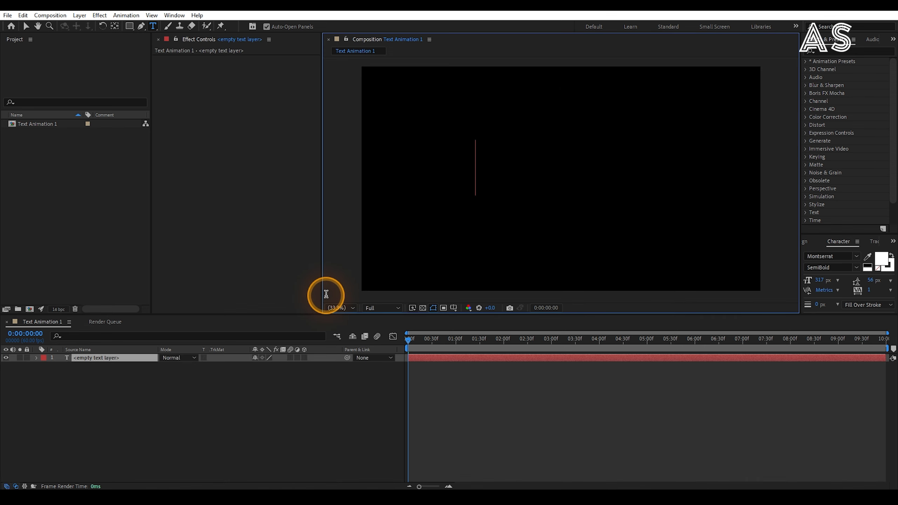
pyautogui.press('shift')
pyautogui.press('capslock')
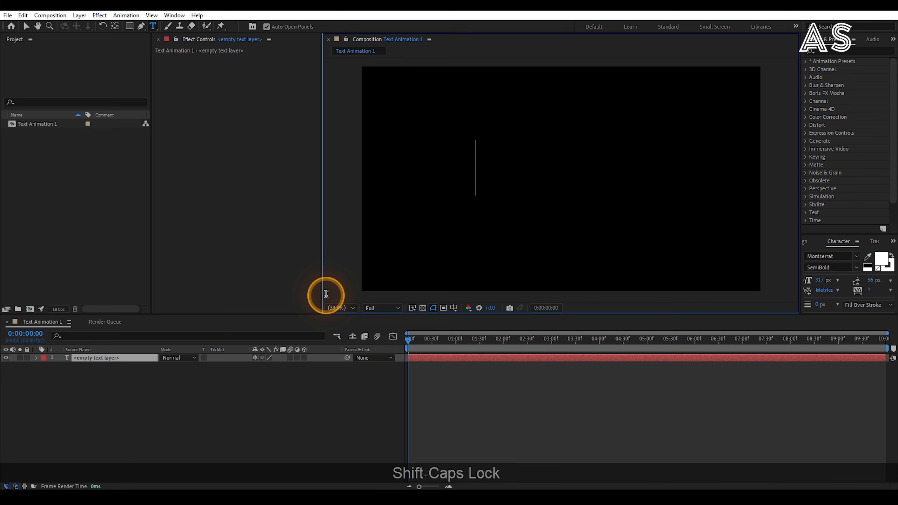
pyautogui.write('MINIMAL')
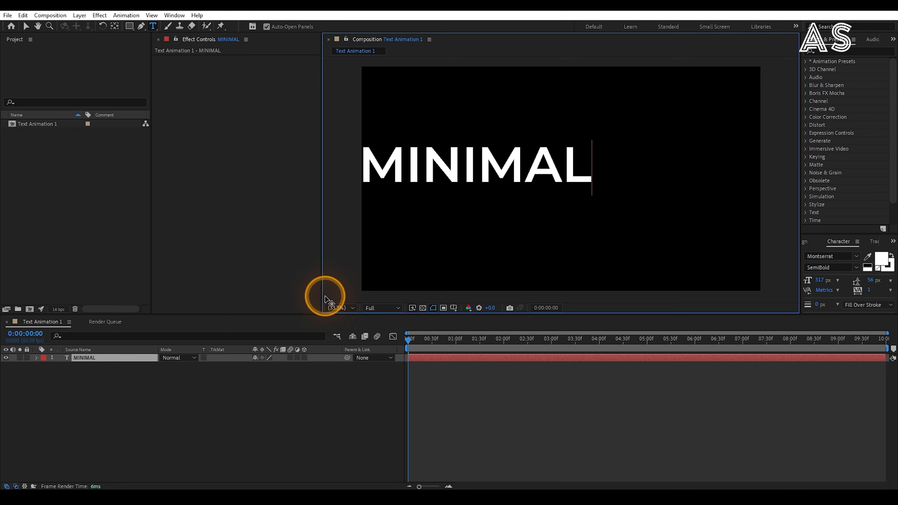
# - Centre the MINIMAL text horizontally and vertically in the composition and move its anchor point to the middle of the word
pyautogui.click(809, 240)
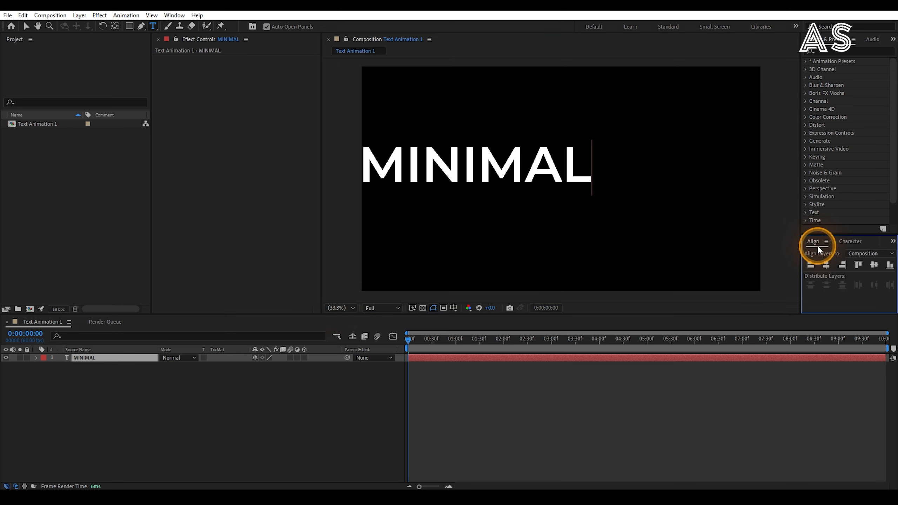
pyautogui.click(175, 15)
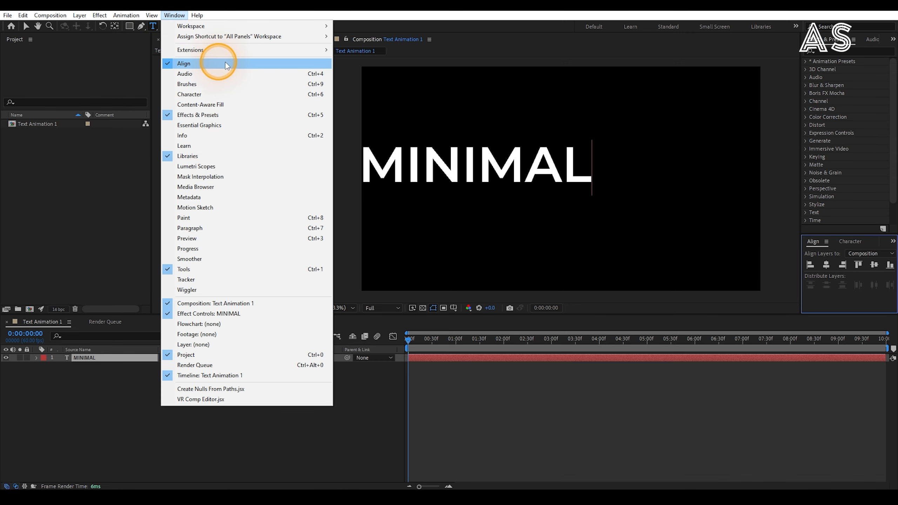
pyautogui.click(826, 265)
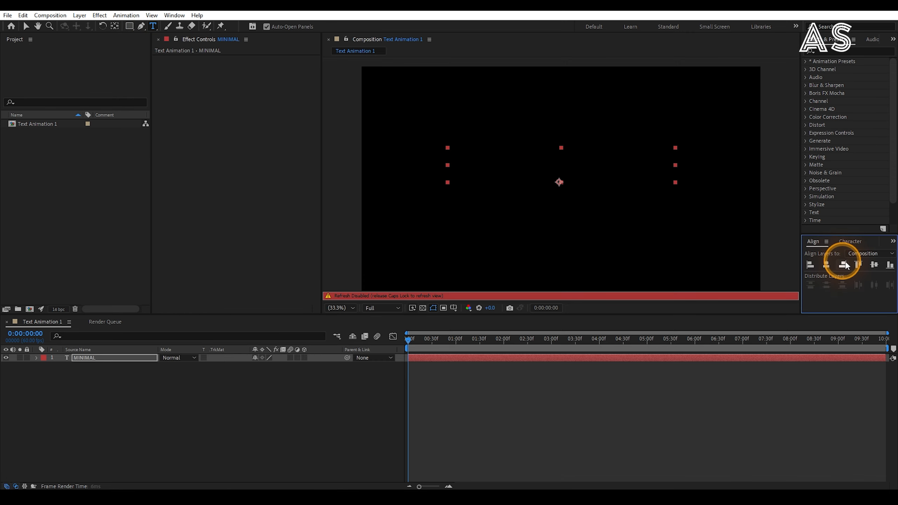
pyautogui.click(875, 265)
pyautogui.press('capslock')
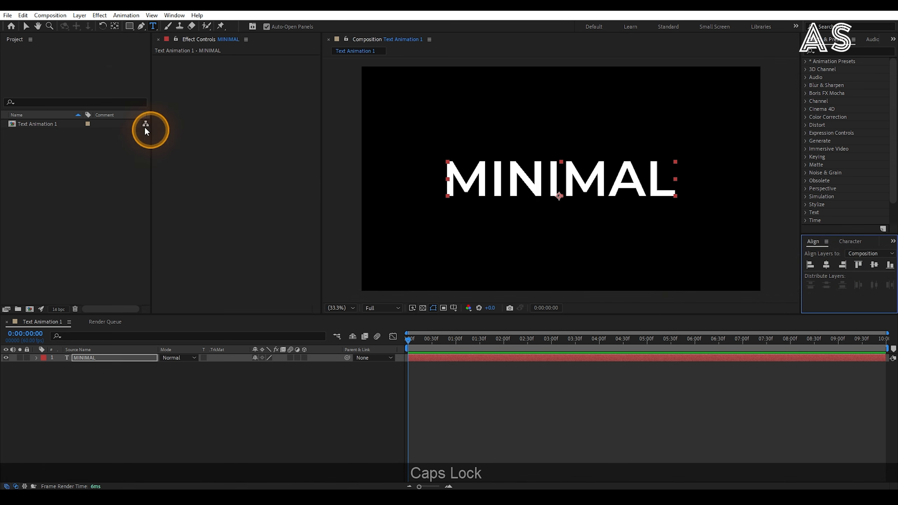
pyautogui.click(116, 25)
pyautogui.moveTo(619, 162); pyautogui.dragTo(554, 178)
# - Set the MINIMAL text's Montserrat font style to Bold and deselect the layer
pyautogui.click(854, 237)
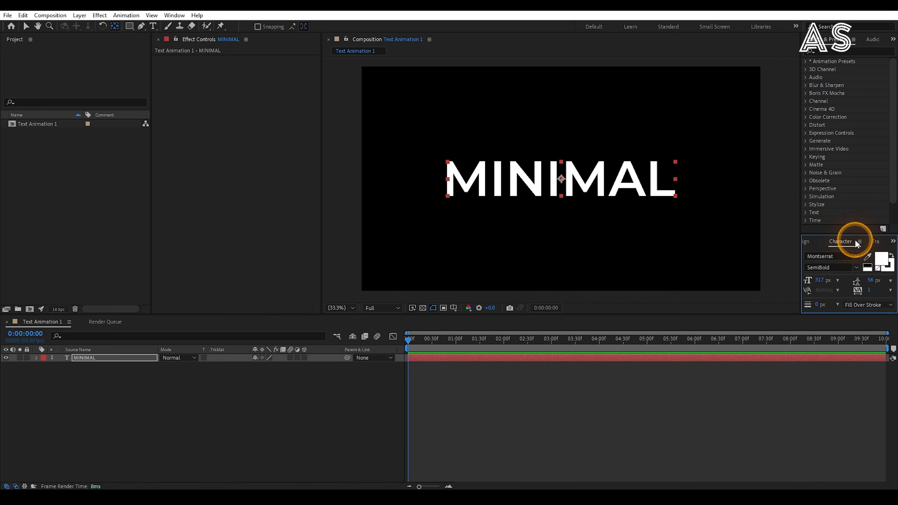
pyautogui.click(858, 268)
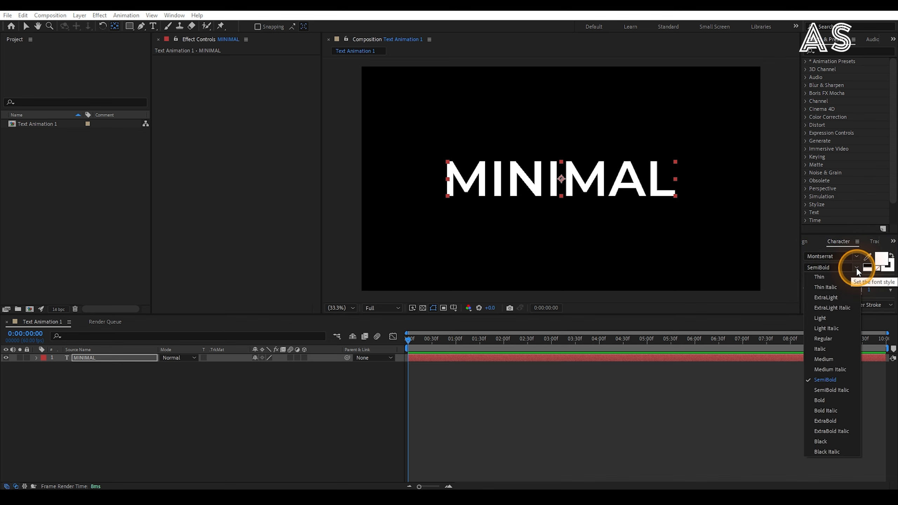
pyautogui.click(824, 398)
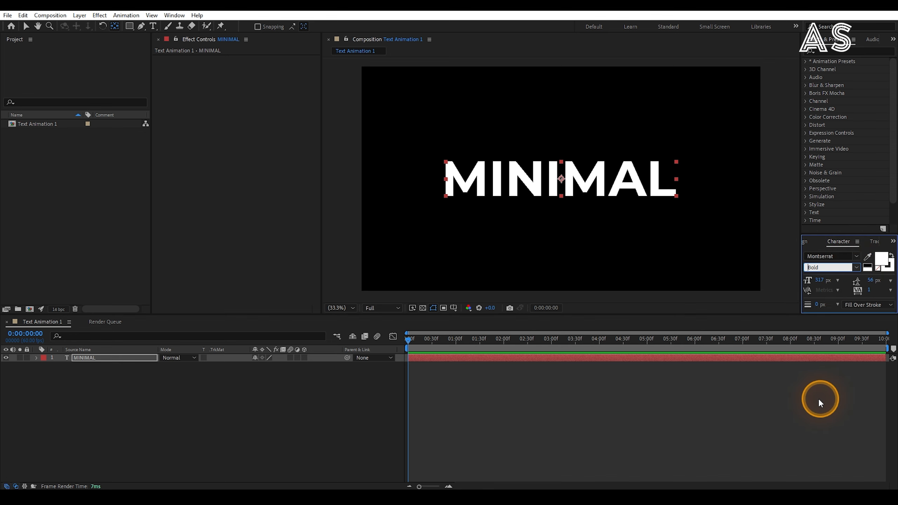
pyautogui.click(389, 418)
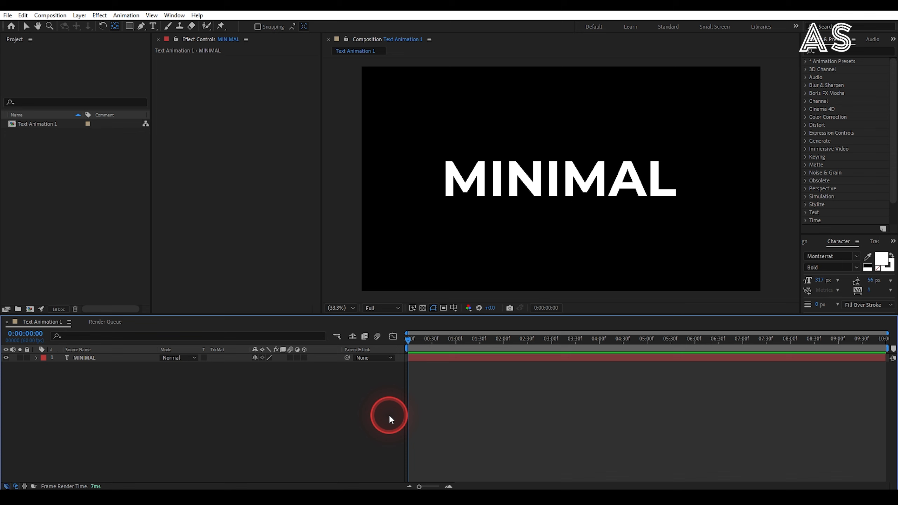
# - Create shapes from the MINIMAL text layer and delete the original text layer
pyautogui.click(109, 359)
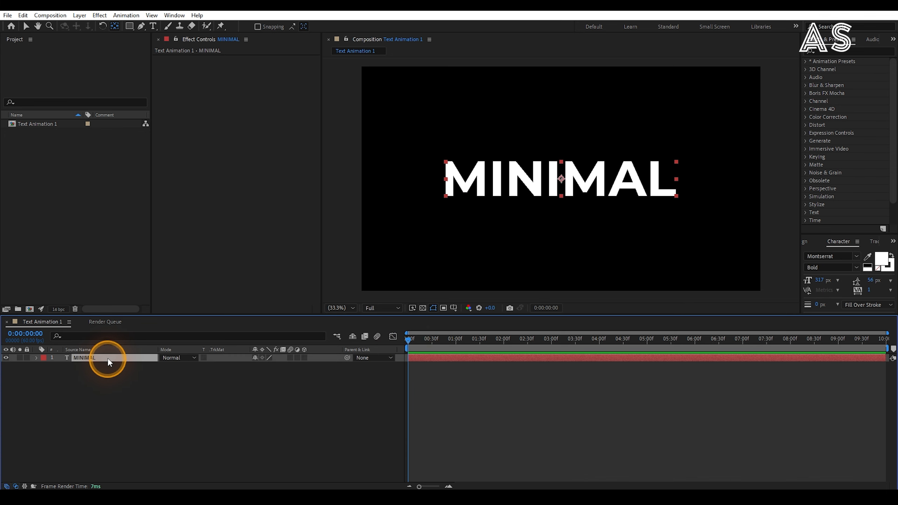
pyautogui.rightClick(108, 359)
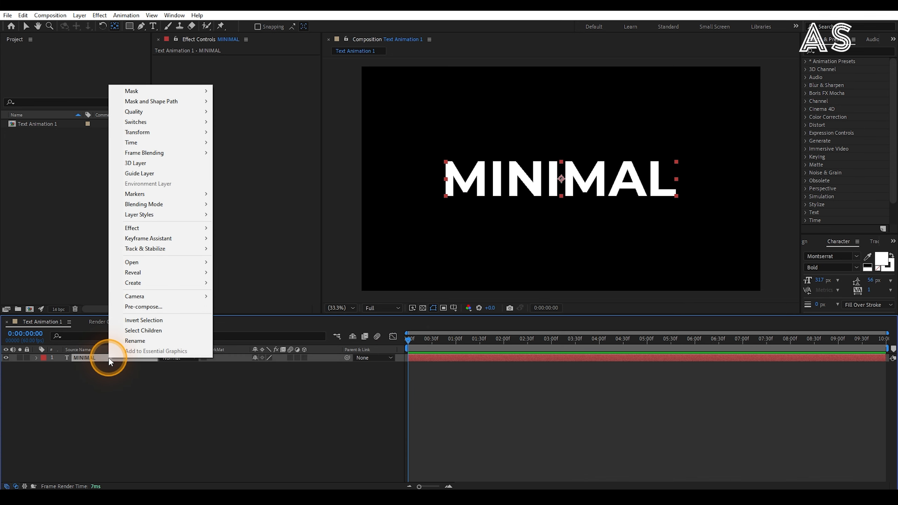
pyautogui.moveTo(150, 283)
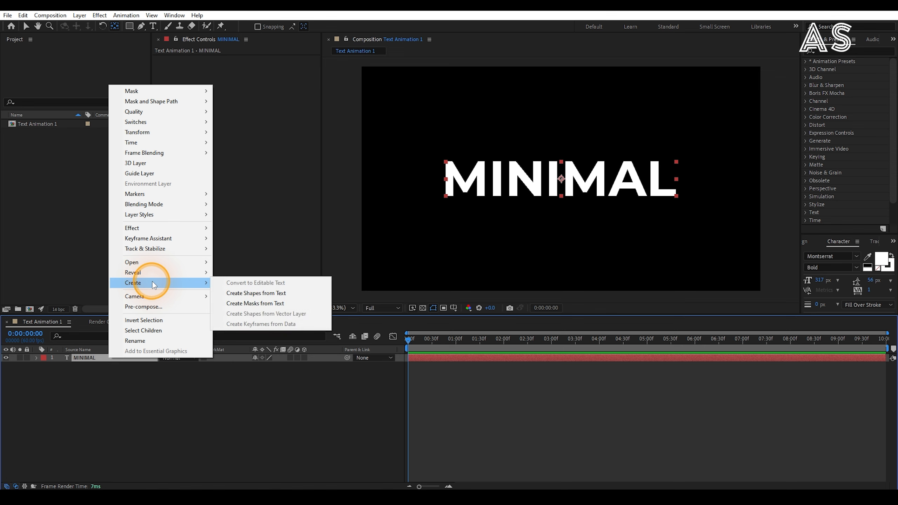
pyautogui.click(290, 294)
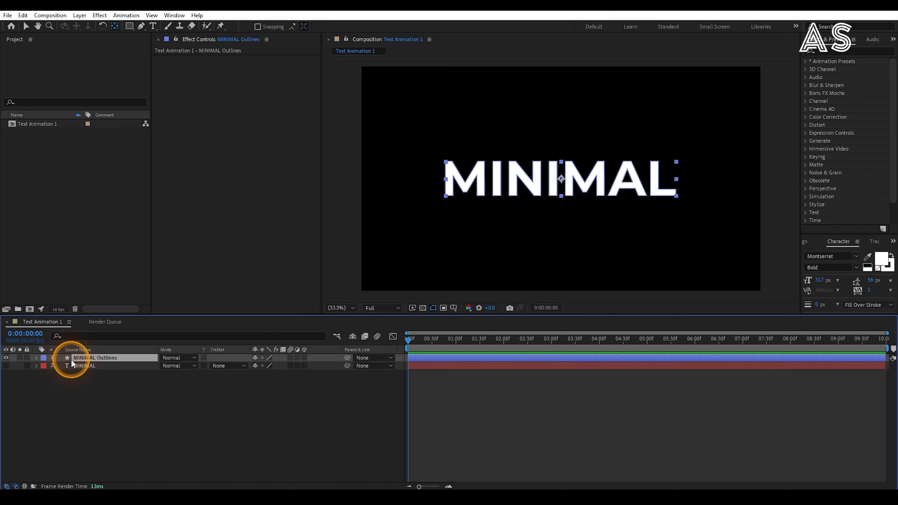
pyautogui.click(79, 365)
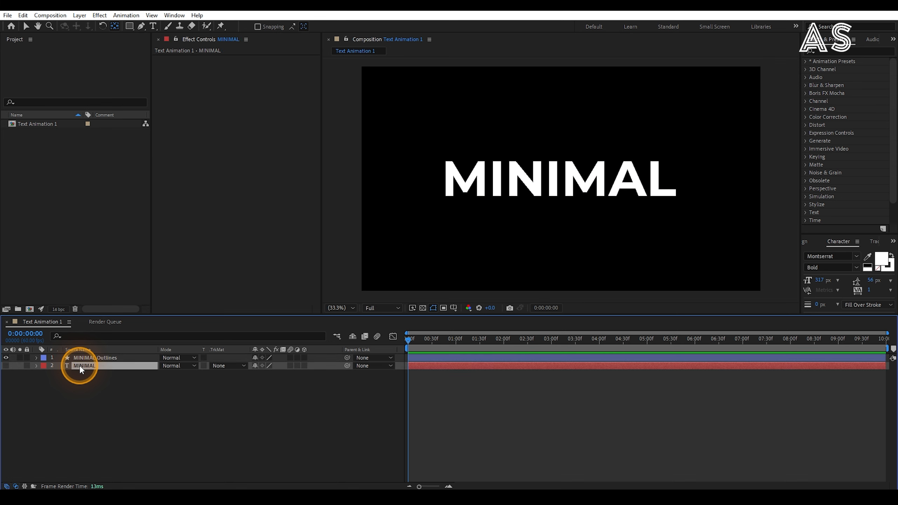
pyautogui.press('Delete')
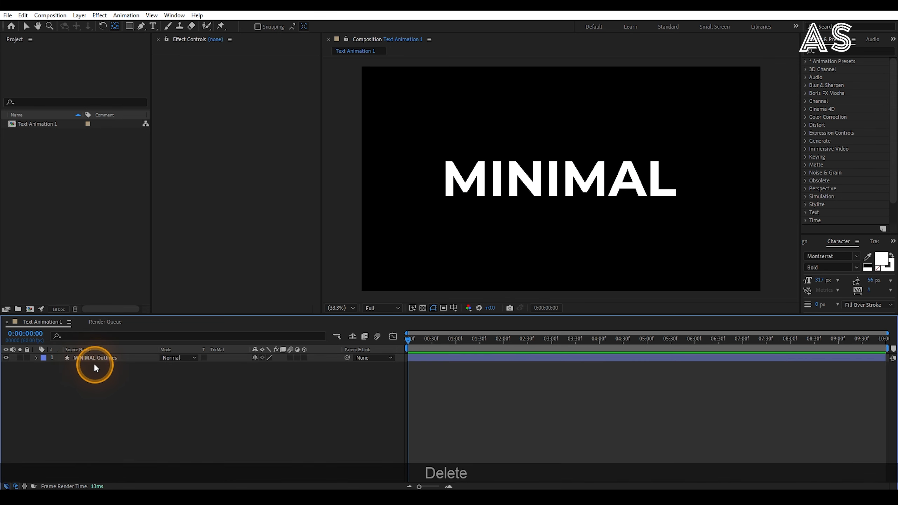
# - Add Offset Paths to all seven letter groups in the contents of the MINIMAL Outlines layer
pyautogui.click(42, 356)
pyautogui.click(36, 357)
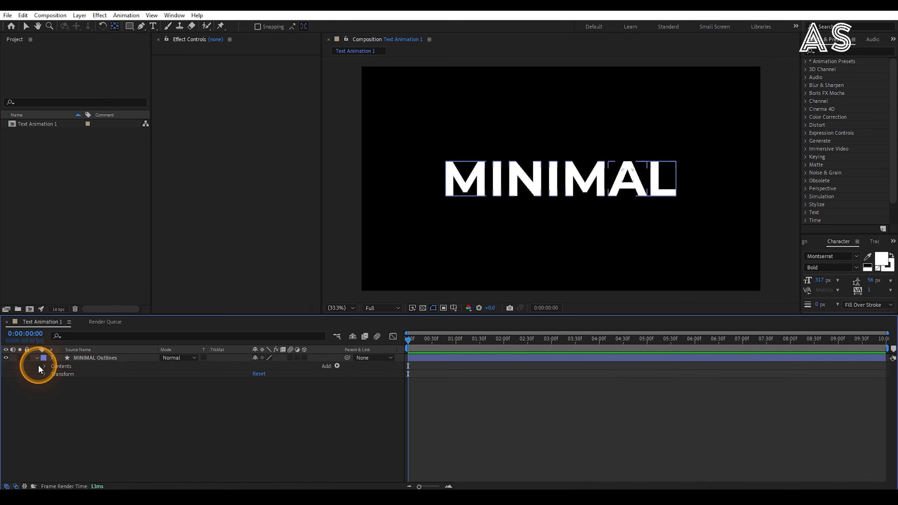
pyautogui.click(45, 366)
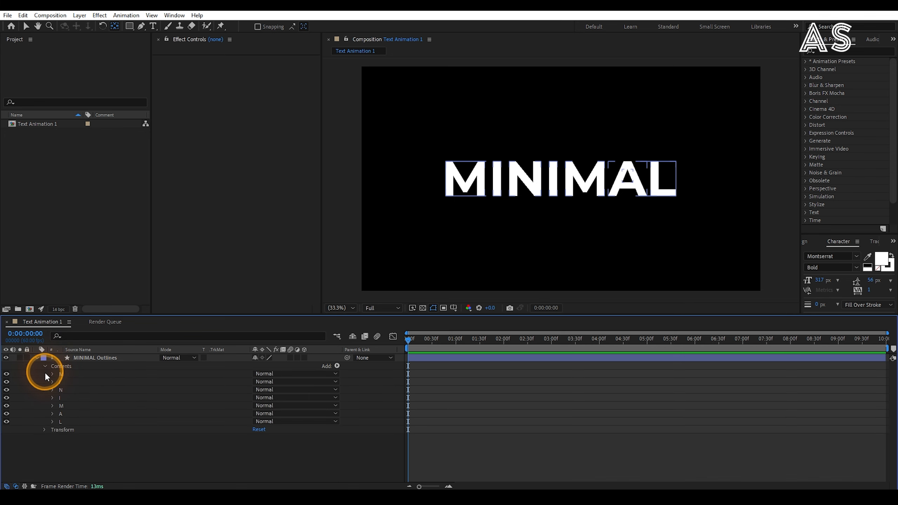
pyautogui.click(84, 373)
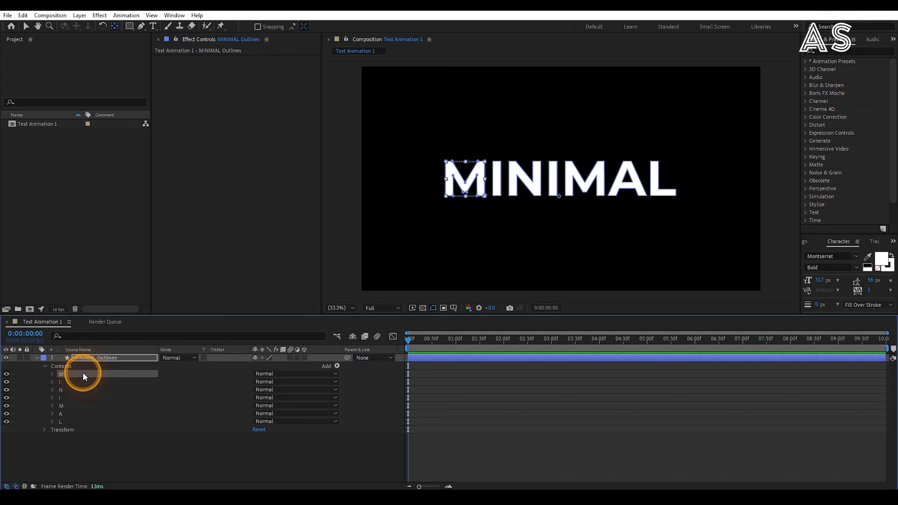
pyautogui.press('shift')
pyautogui.keyDown('shift'); pyautogui.click(68, 421); pyautogui.keyUp('shift')
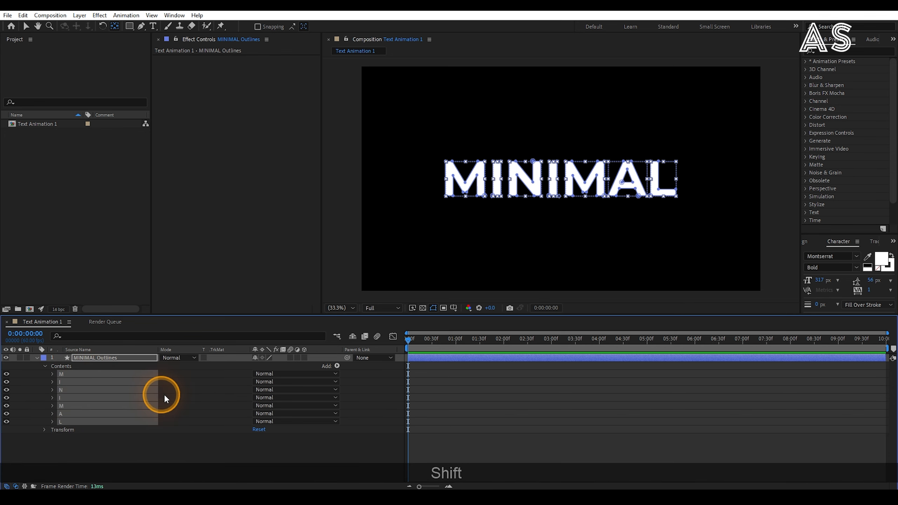
pyautogui.click(337, 366)
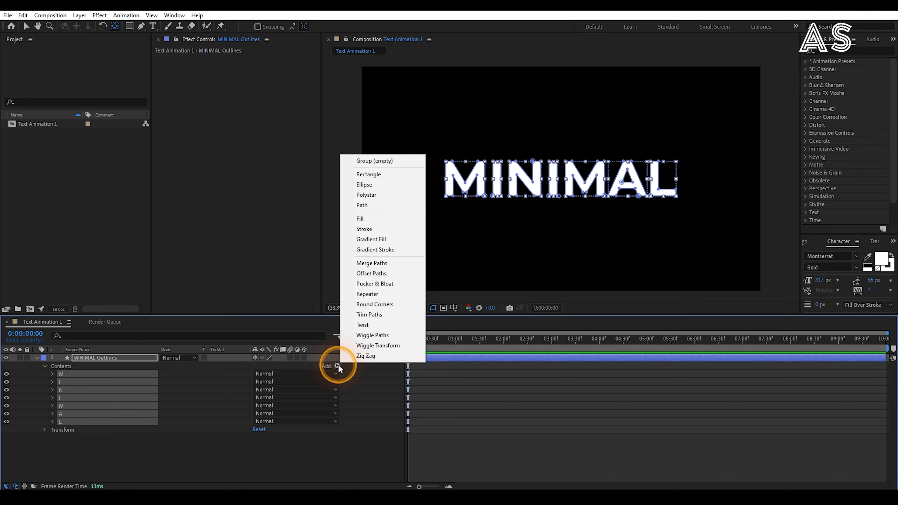
pyautogui.click(384, 275)
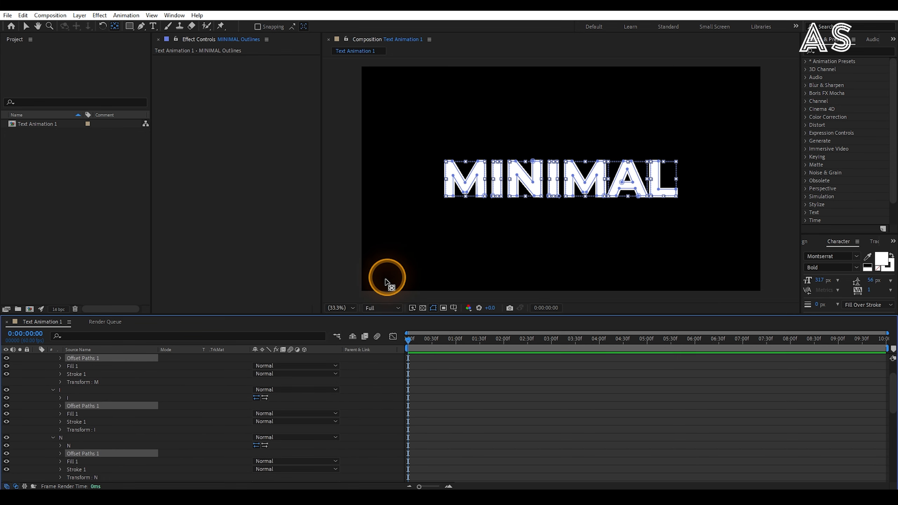
# - Enable keyframes for the Offset Paths Amount of all letters at 0:00:00:00 and collapse the MINIMAL Outlines layer
pyautogui.click(59, 359)
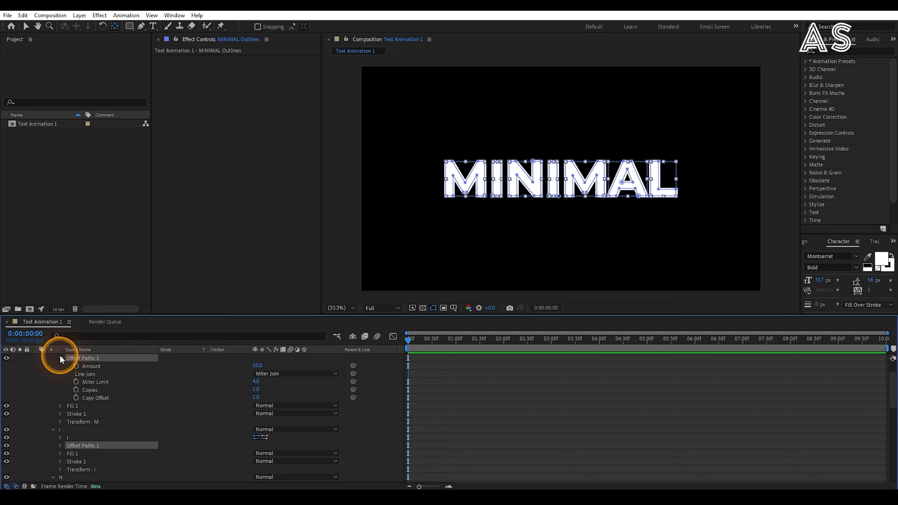
pyautogui.click(77, 364)
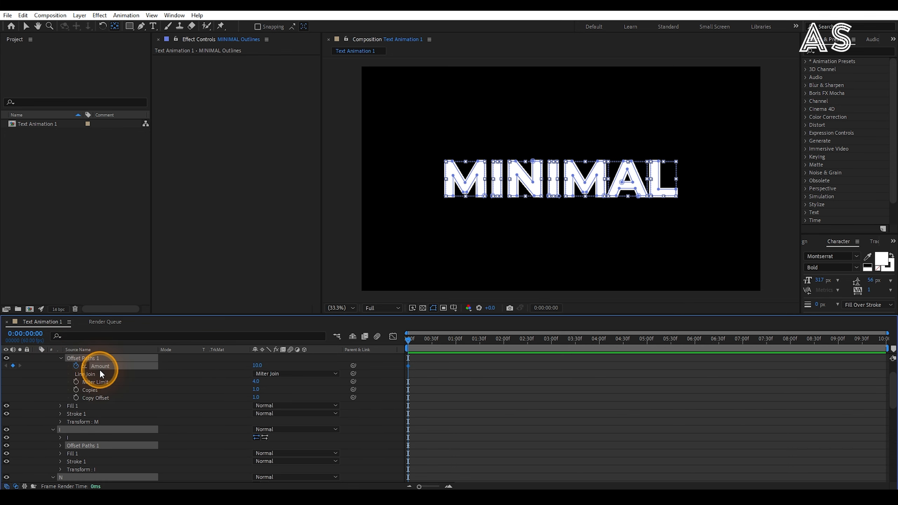
pyautogui.click(61, 358)
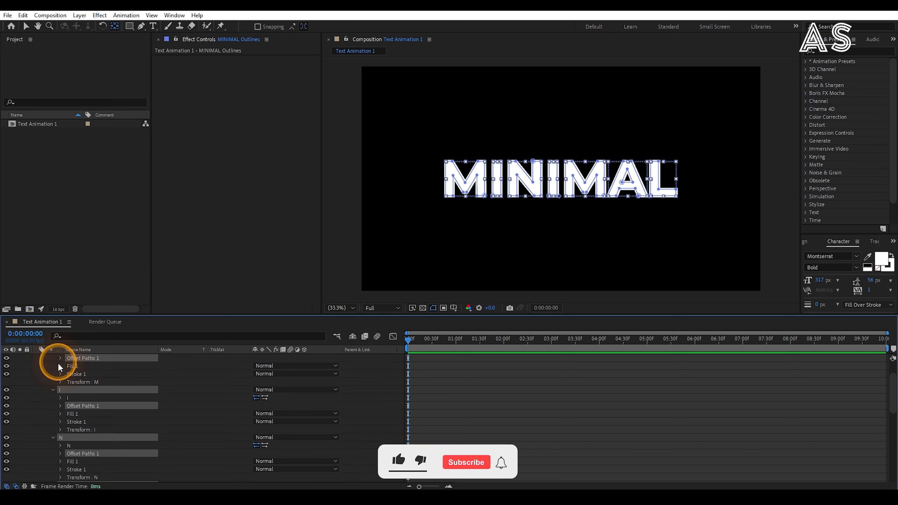
pyautogui.scroll(1, 58, 364)
pyautogui.keyDown('ctrl'); pyautogui.click(51, 373); pyautogui.keyUp('ctrl')
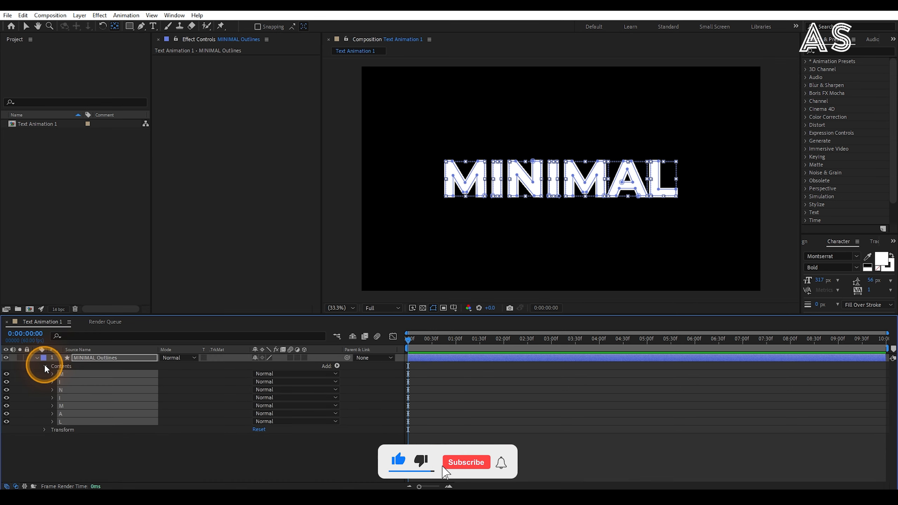
pyautogui.click(45, 368)
pyautogui.click(37, 358)
pyautogui.click(68, 430)
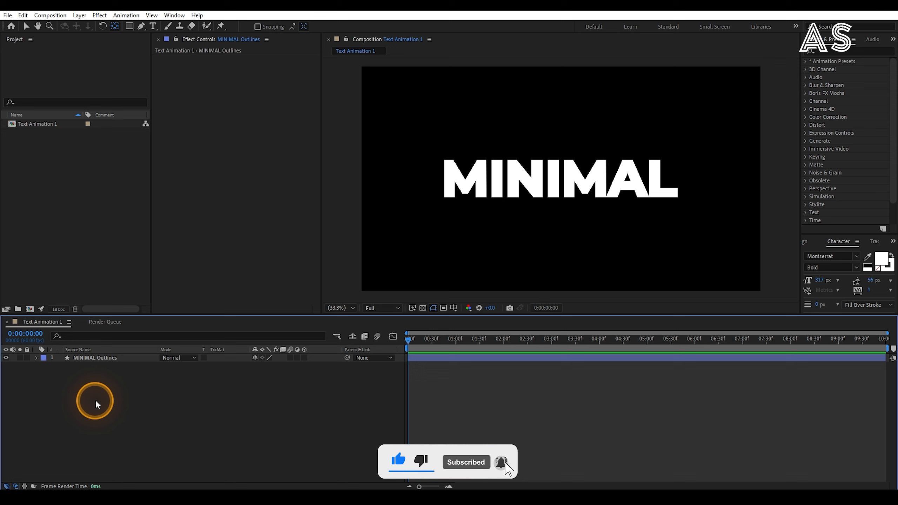
# - Reveal the MINIMAL Outlines keyframed properties and set the first letter's Offset Paths Amount to -6 at 0:00:01:00
pyautogui.click(110, 358)
pyautogui.press('u')
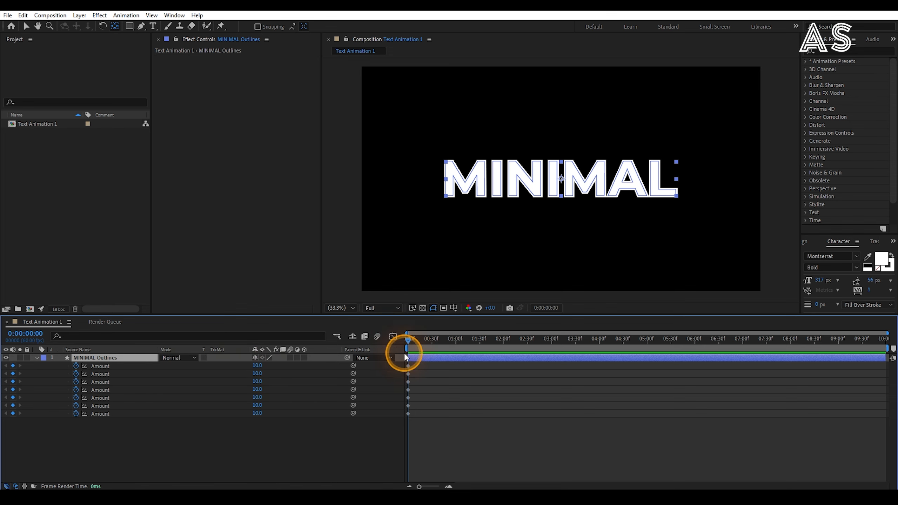
pyautogui.click(455, 342)
pyautogui.press('pagedown')
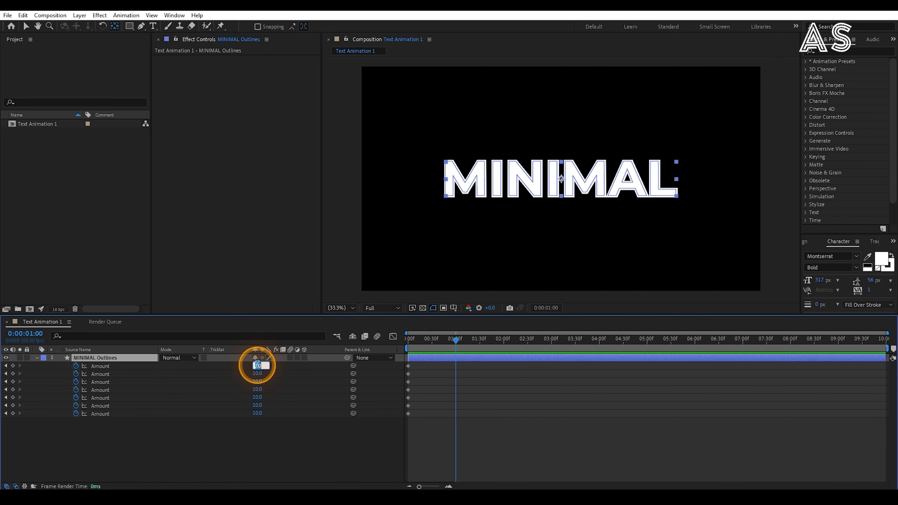
pyautogui.write('-7')
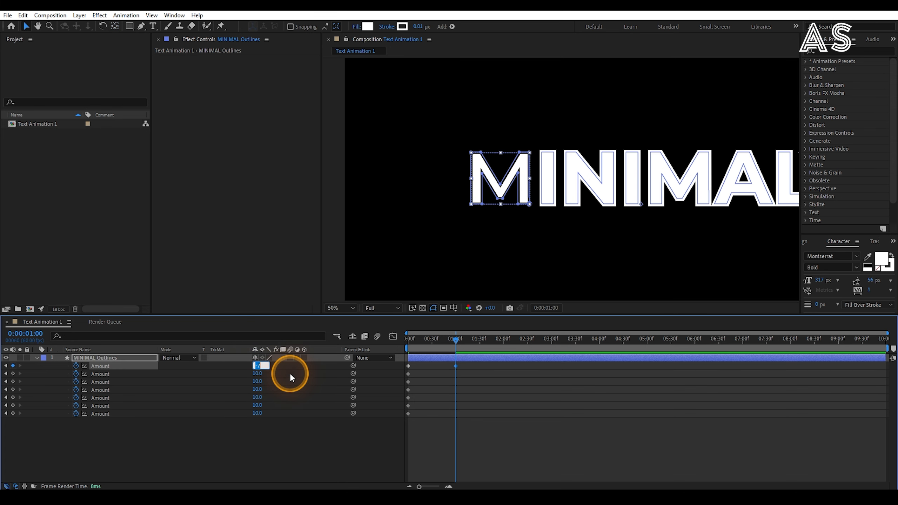
pyautogui.write('-6')
pyautogui.press('Return')
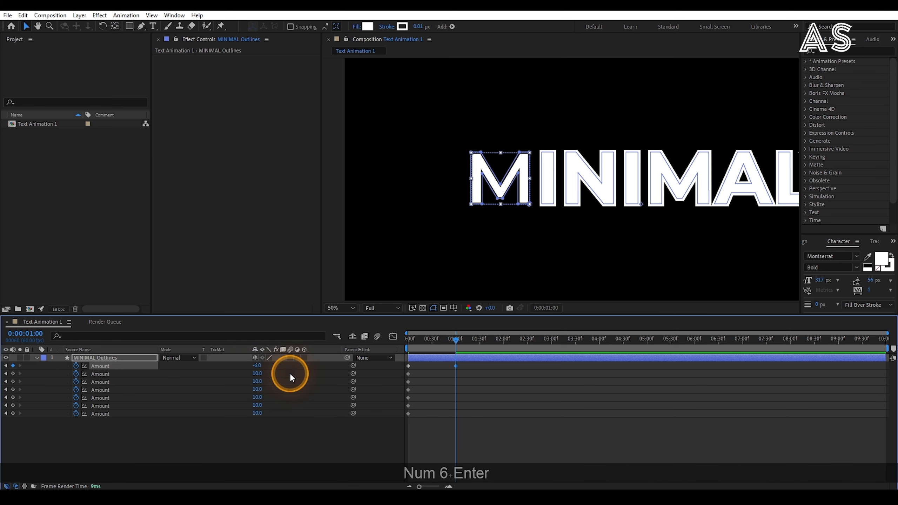
# - Set the Offset Paths Amount of the remaining six letters, from the second to the seventh, to -6 at 0:00:01:00
pyautogui.click(259, 373)
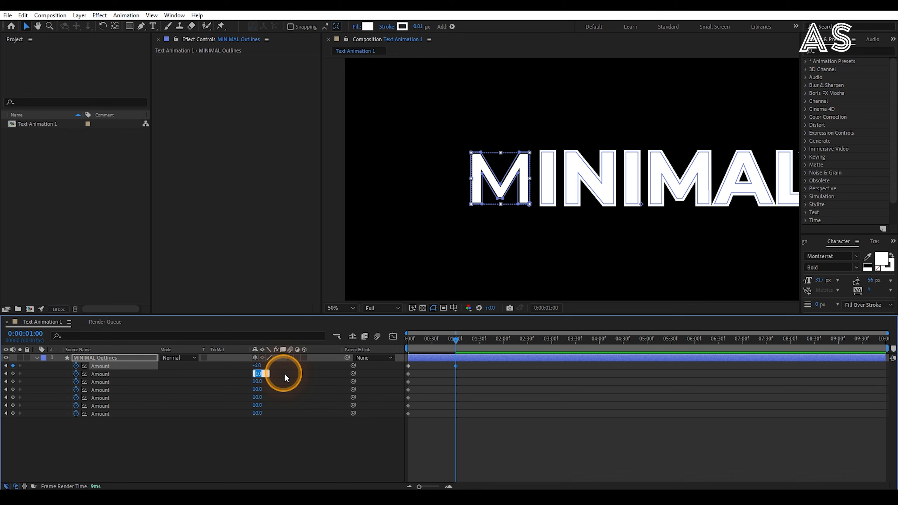
pyautogui.write('-6')
pyautogui.press('Return')
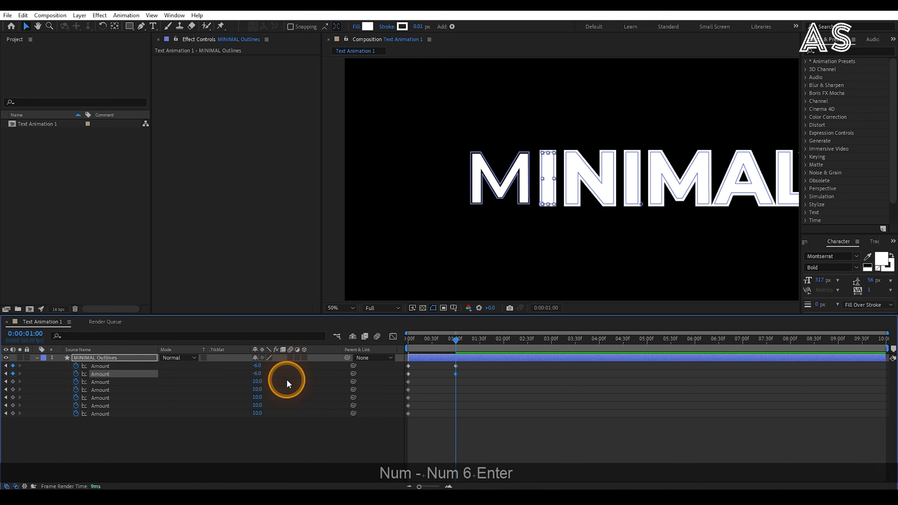
pyautogui.click(260, 381)
pyautogui.write('-6')
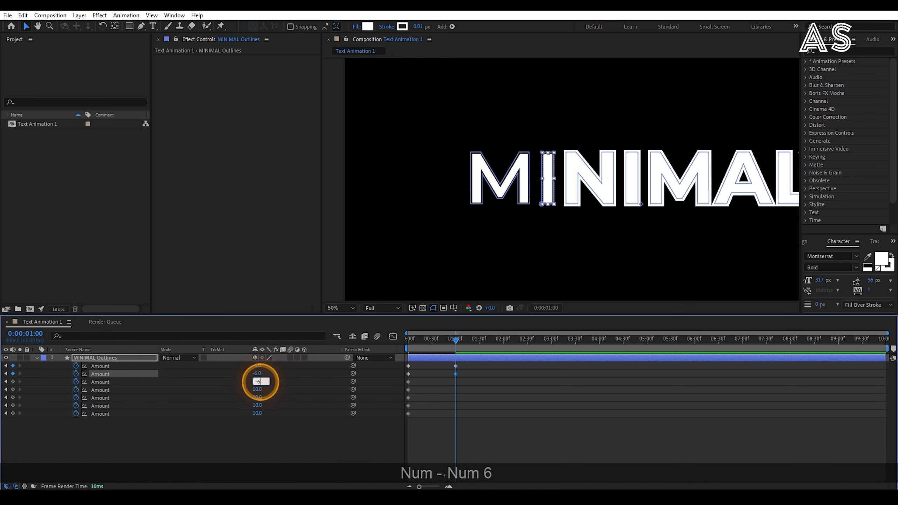
pyautogui.press('Return')
pyautogui.click(261, 389)
pyautogui.write('-6')
pyautogui.press('Return')
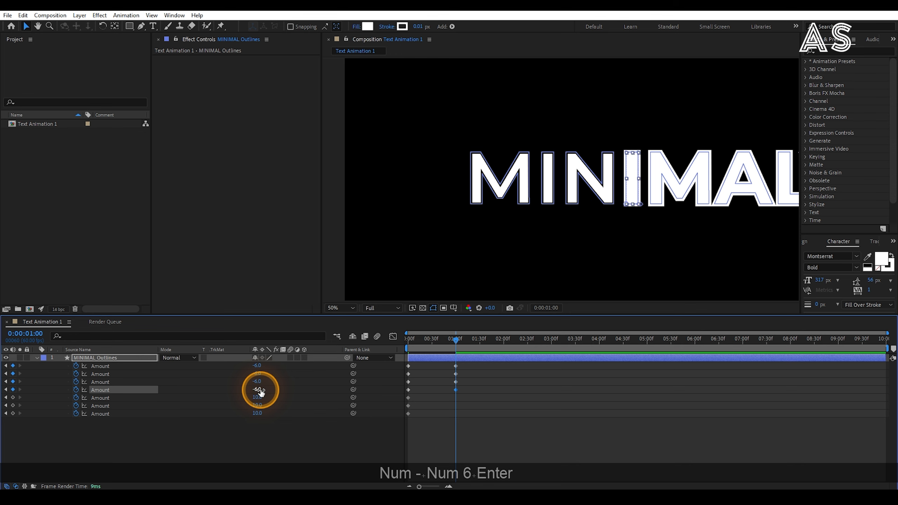
pyautogui.click(260, 397)
pyautogui.write('-6')
pyautogui.press('Return')
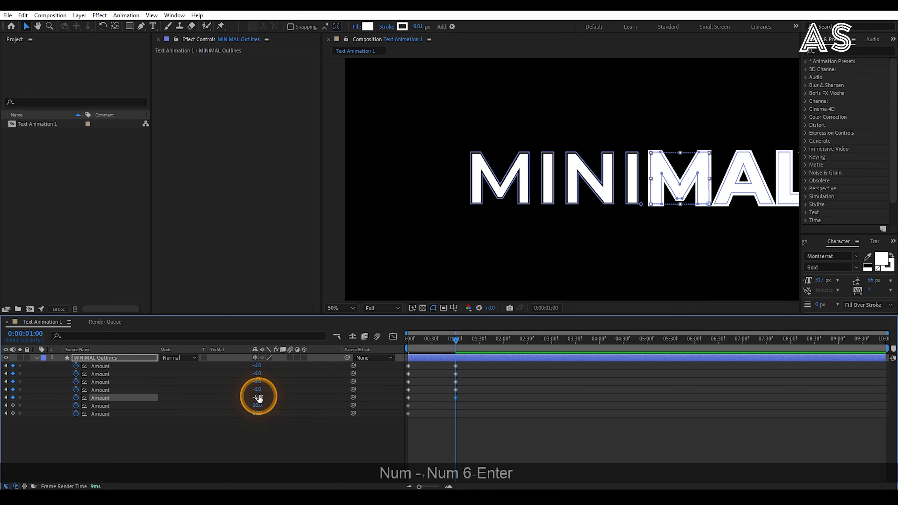
pyautogui.click(260, 404)
pyautogui.write('-6')
pyautogui.press('Return')
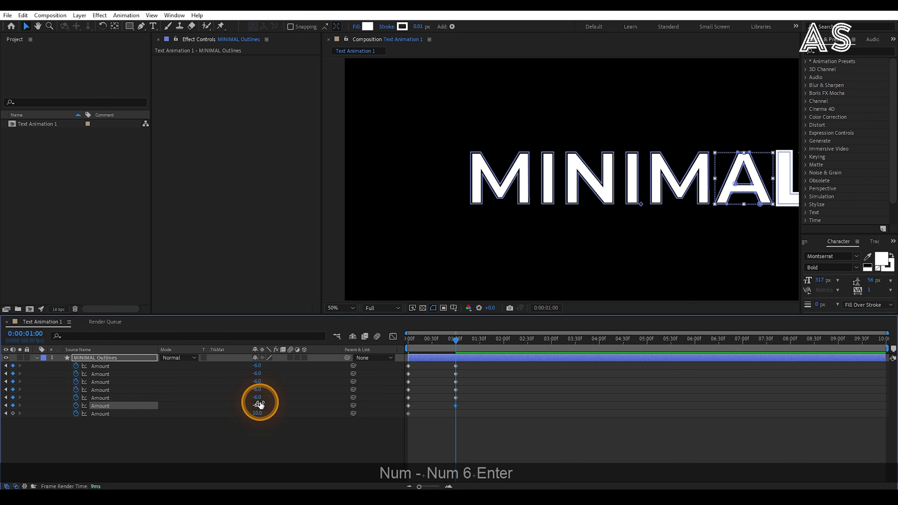
pyautogui.write('-6')
pyautogui.press('Return')
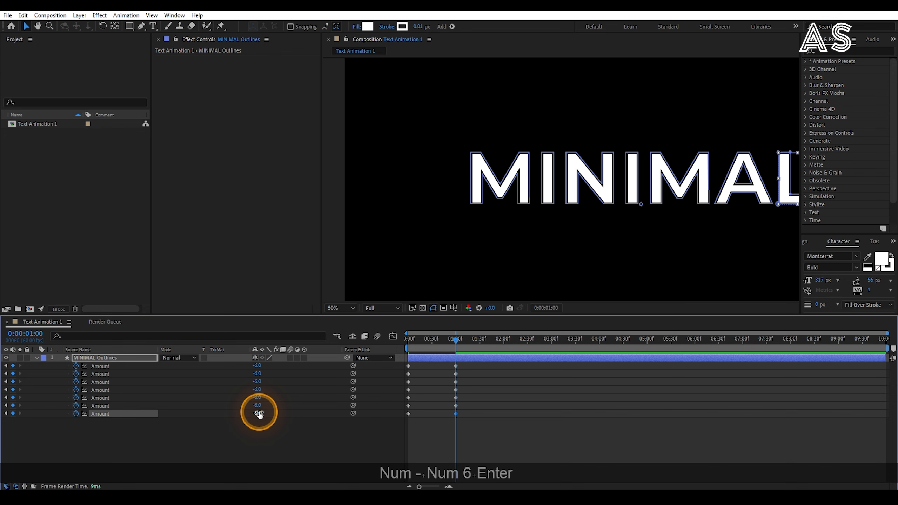
# - Copy the starting Amount keyframes of all seven letters and paste them at 0:00:02:00
pyautogui.click(345, 307)
pyautogui.click(348, 320)
pyautogui.hotkey('ctrl', 'z')
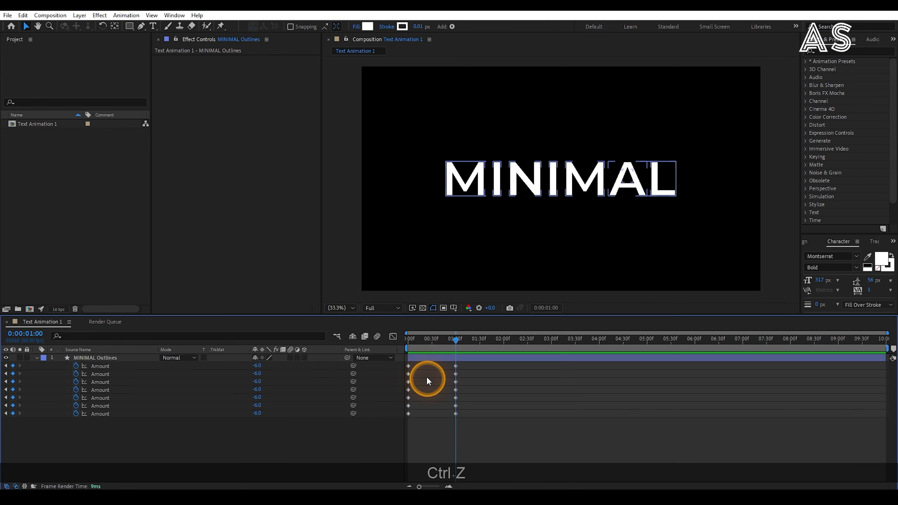
pyautogui.moveTo(419, 366); pyautogui.dragTo(392, 425)
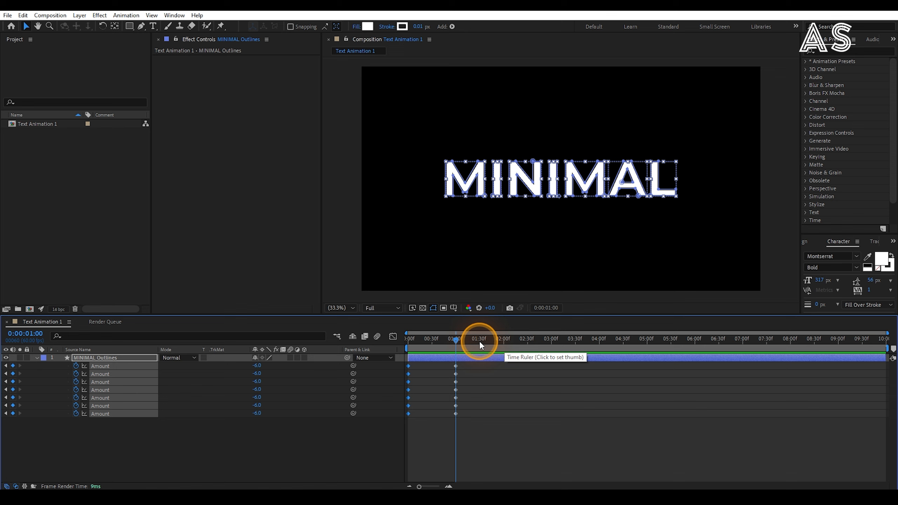
pyautogui.click(503, 341)
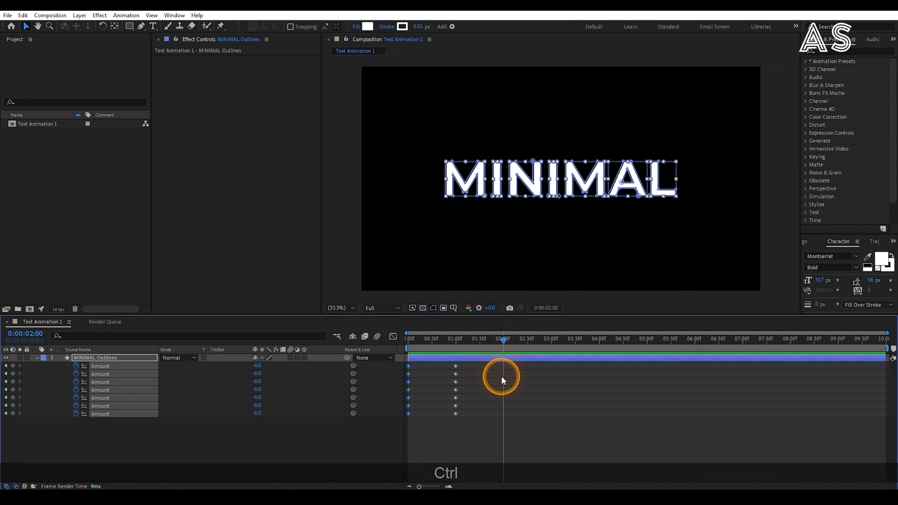
pyautogui.hotkey('ctrl', 'c')
pyautogui.hotkey('ctrl', 'v')
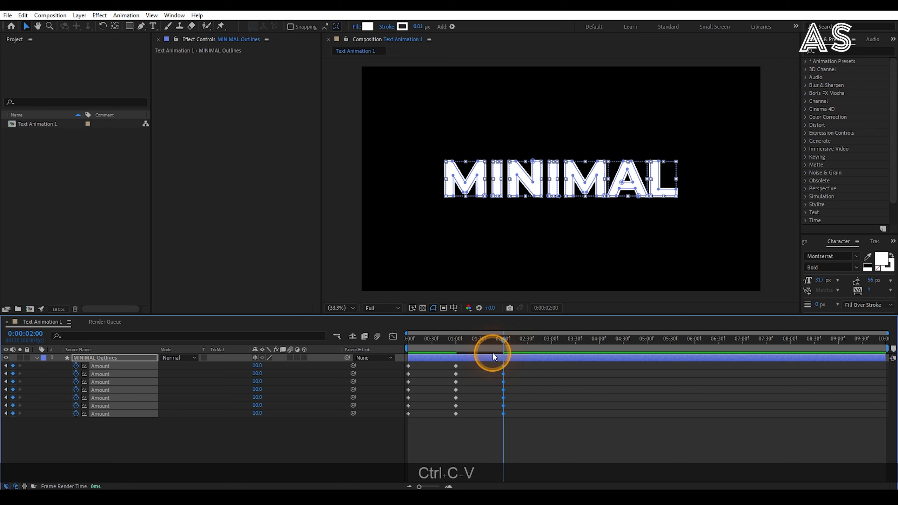
# - Apply Easy Ease with an adjusted speed curve to all the letters' Amount keyframes and play back the animation
pyautogui.moveTo(502, 341); pyautogui.dragTo(363, 353)
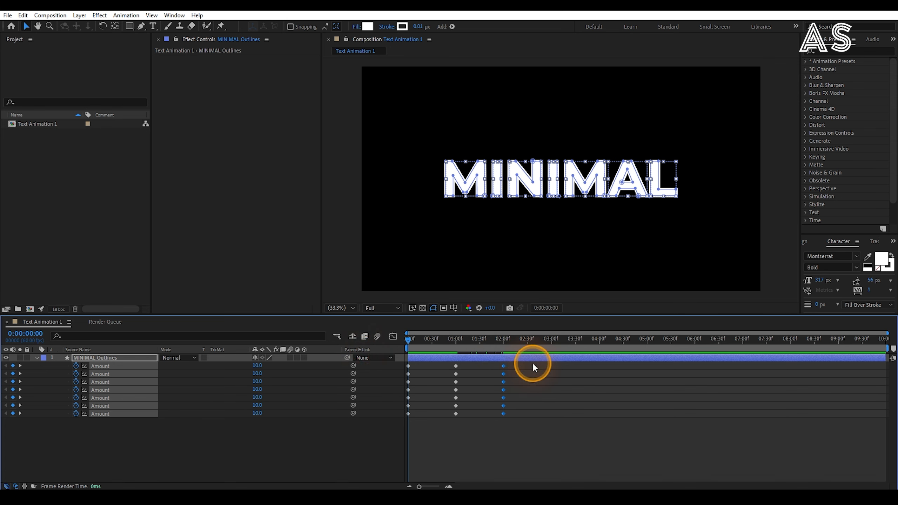
pyautogui.moveTo(516, 365); pyautogui.dragTo(365, 425)
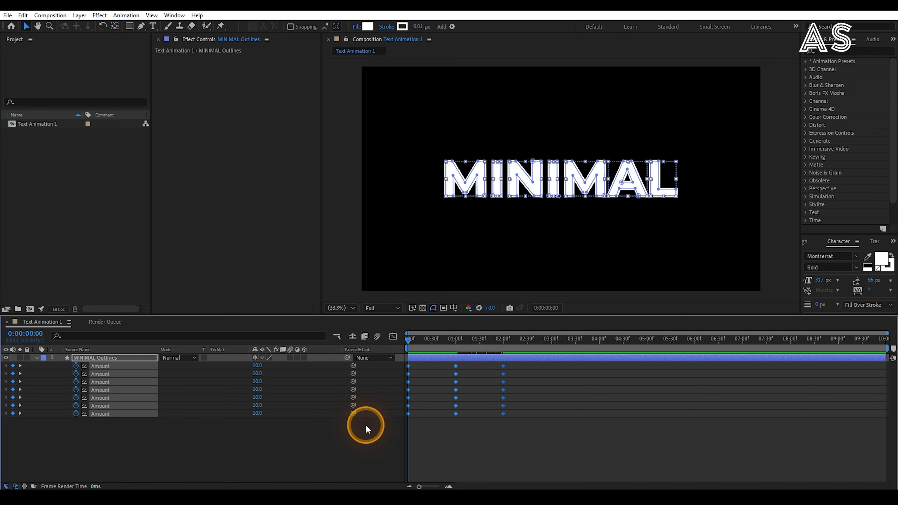
pyautogui.press('F9')
pyautogui.click(393, 336)
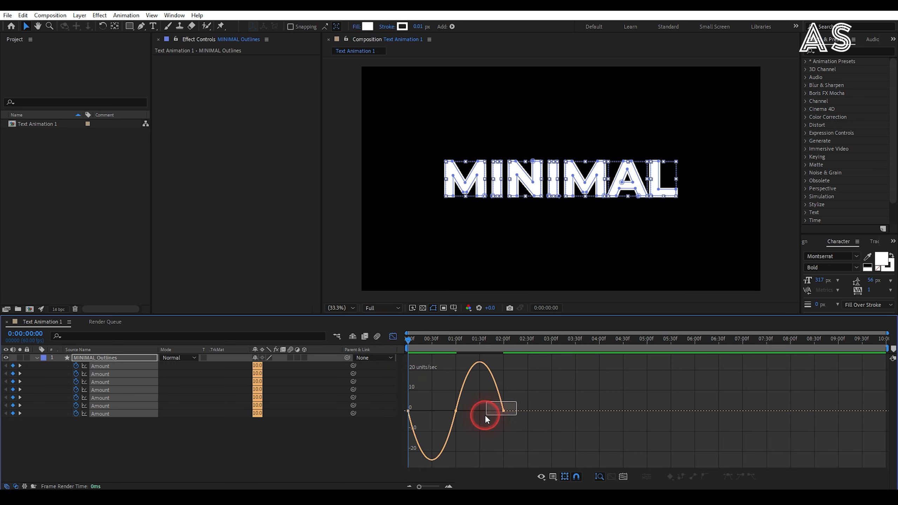
pyautogui.moveTo(485, 416); pyautogui.dragTo(422, 400)
pyautogui.click(393, 336)
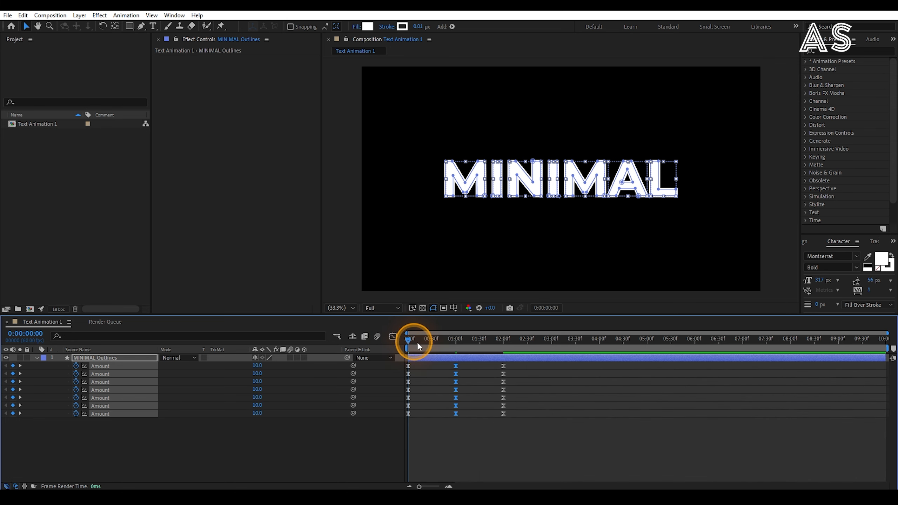
pyautogui.press('space')
pyautogui.click(319, 460)
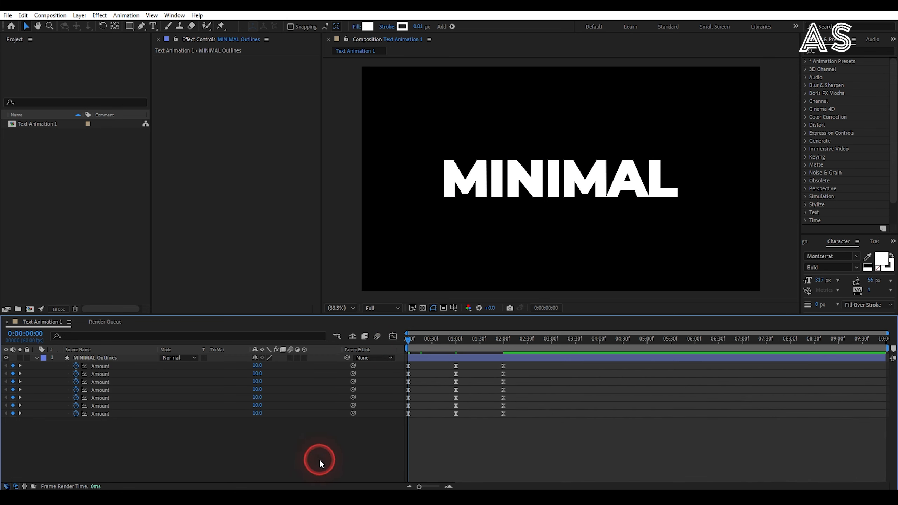
pyautogui.press('space')
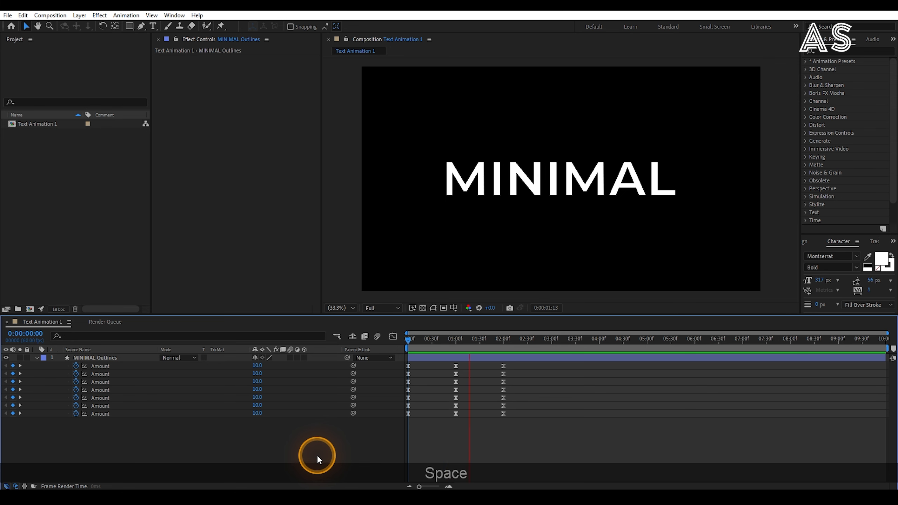
pyautogui.press('space')
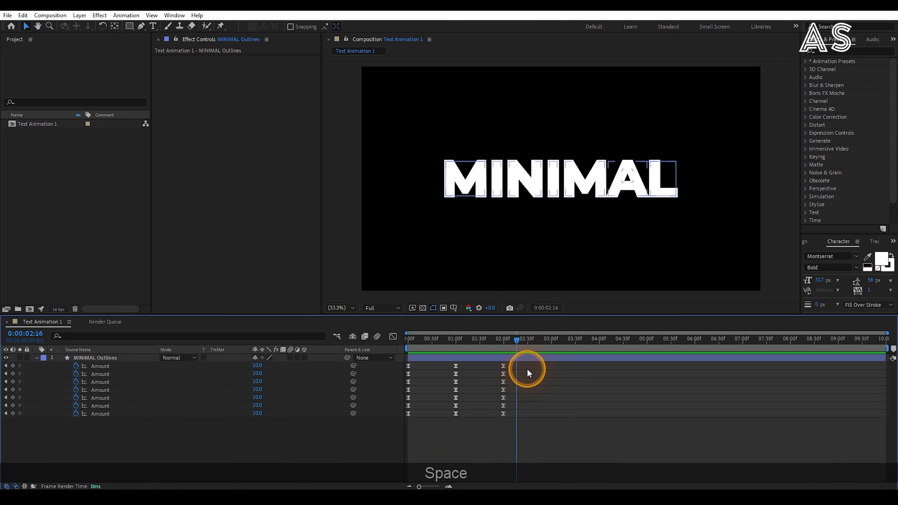
# - Stagger the letters' Amount keyframes so that each letter starts about five frames after the previous one
pyautogui.moveTo(526, 363); pyautogui.dragTo(386, 421)
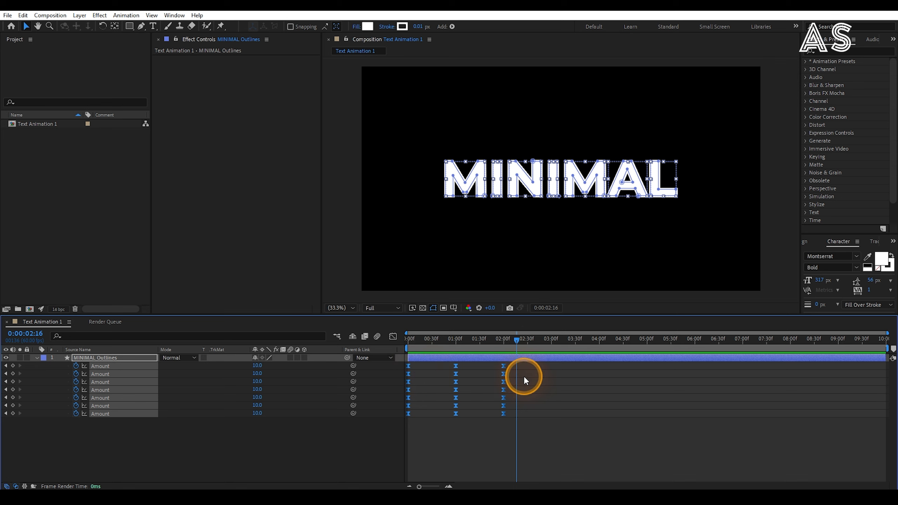
pyautogui.moveTo(519, 371); pyautogui.dragTo(396, 423)
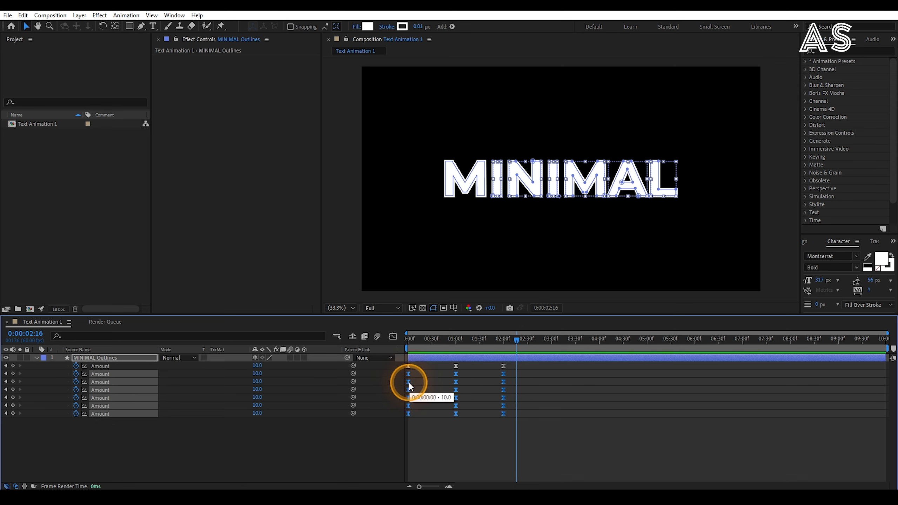
pyautogui.moveTo(408, 382); pyautogui.dragTo(413, 382)
pyautogui.moveTo(519, 382); pyautogui.dragTo(403, 417)
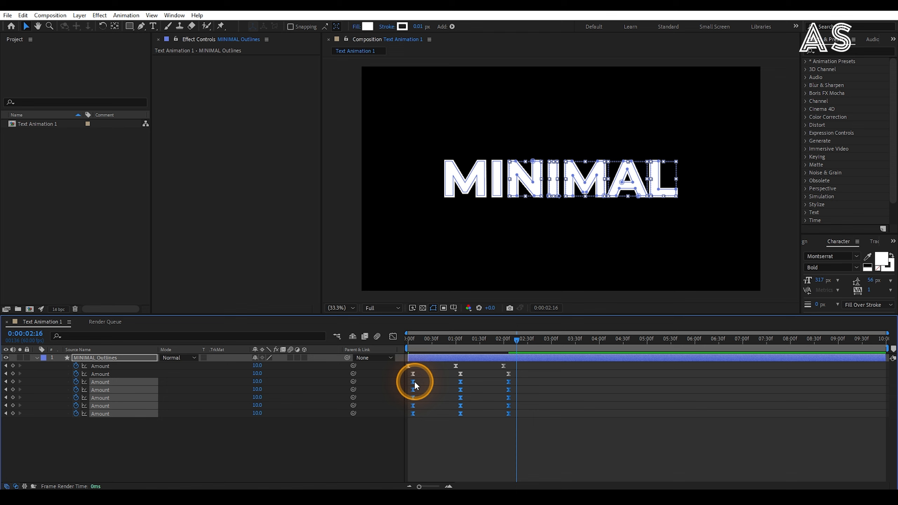
pyautogui.moveTo(414, 382); pyautogui.dragTo(418, 382)
pyautogui.moveTo(526, 388); pyautogui.dragTo(395, 432)
pyautogui.keyDown('alt'); pyautogui.scroll(10, 442, 406); pyautogui.keyUp('alt')
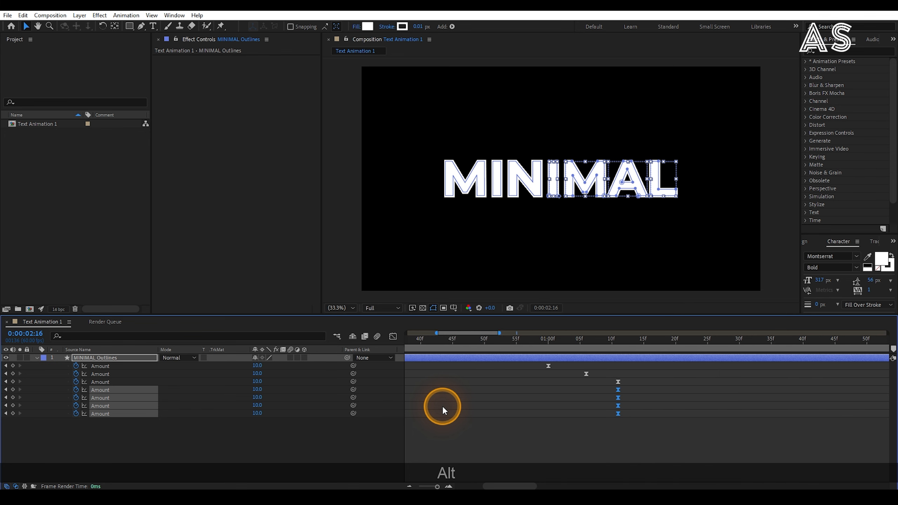
pyautogui.moveTo(442, 406); pyautogui.dragTo(829, 404)
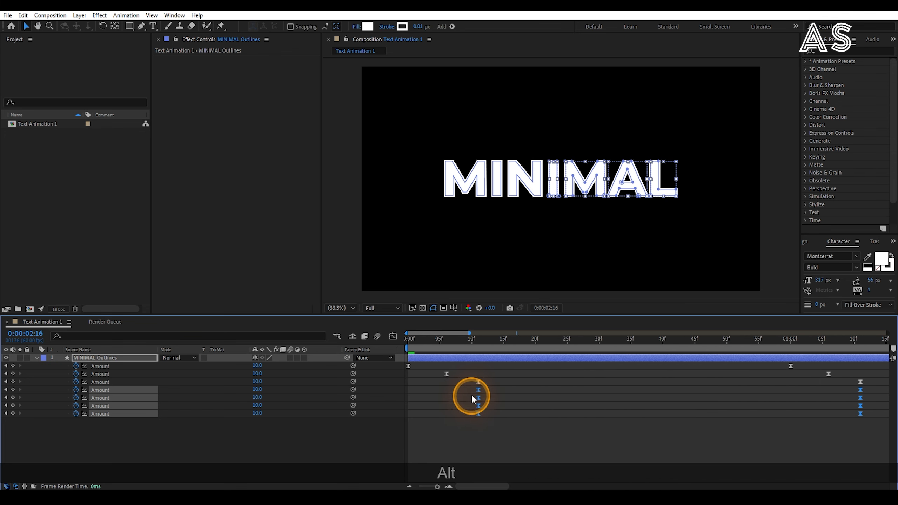
pyautogui.moveTo(480, 391); pyautogui.dragTo(421, 400)
pyautogui.keyDown('alt'); pyautogui.scroll(-10, 527, 392); pyautogui.keyUp('alt')
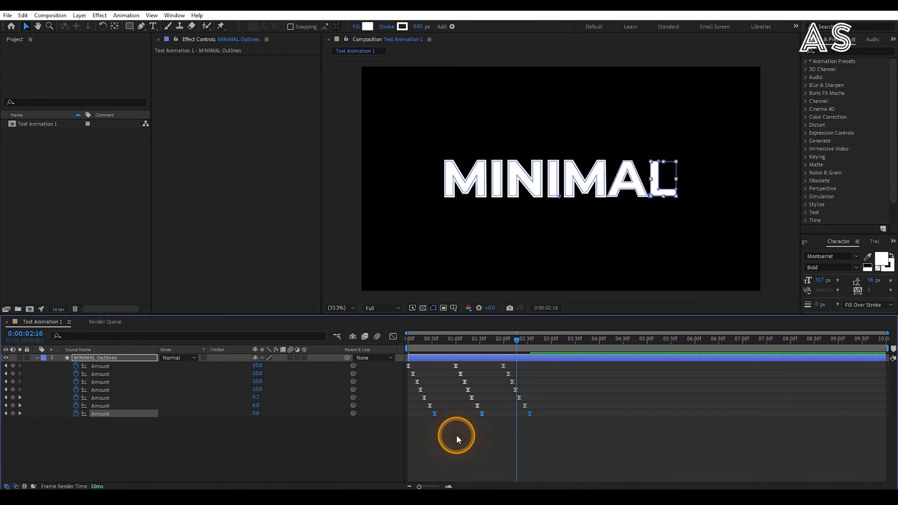
pyautogui.click(457, 437)
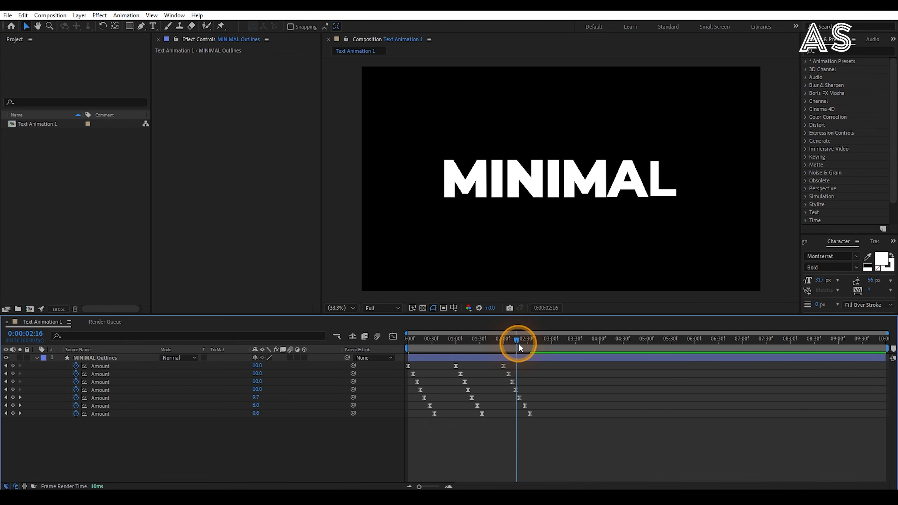
# - End the work area at 0:00:02:40 and preview the staggered animation from the start
pyautogui.moveTo(520, 346); pyautogui.dragTo(536, 348)
pyautogui.press('n')
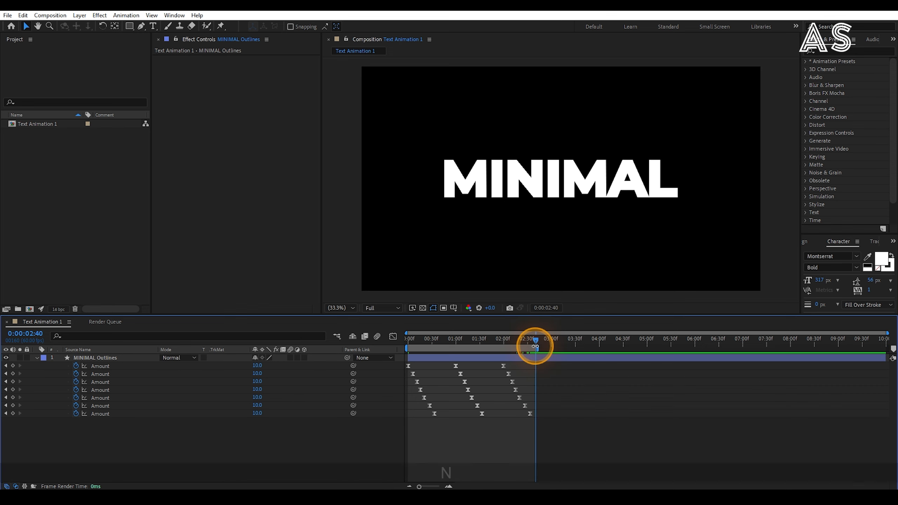
pyautogui.press('Home')
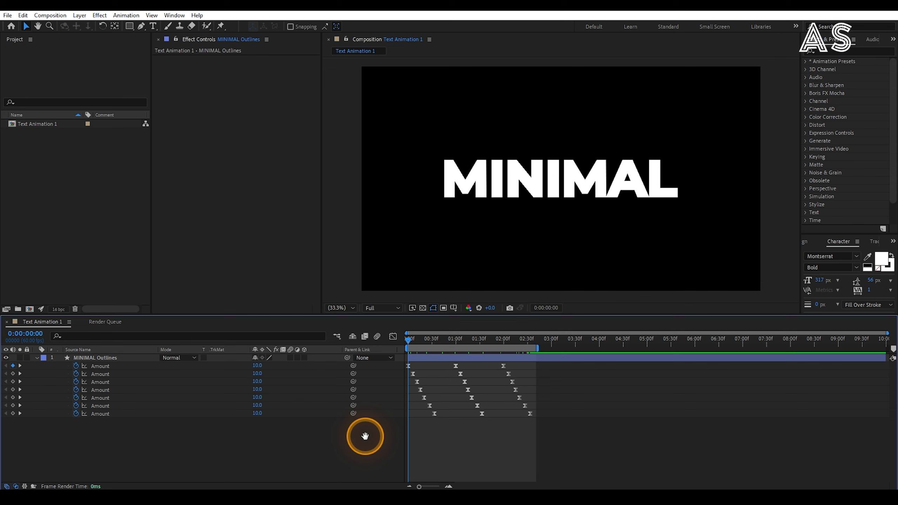
pyautogui.press('space')
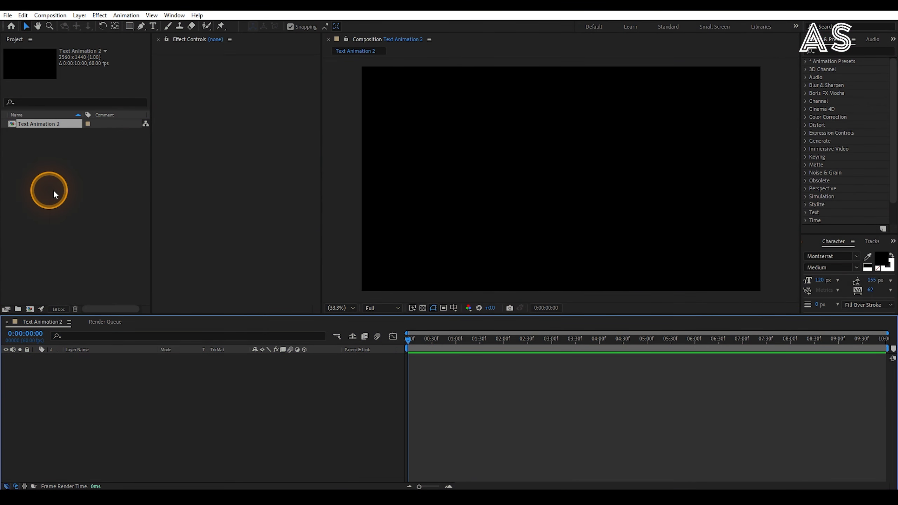
# - Draw a tall white rectangle in the Text Animation 2 composition and move it to the centre of the frame
pyautogui.click(54, 191)
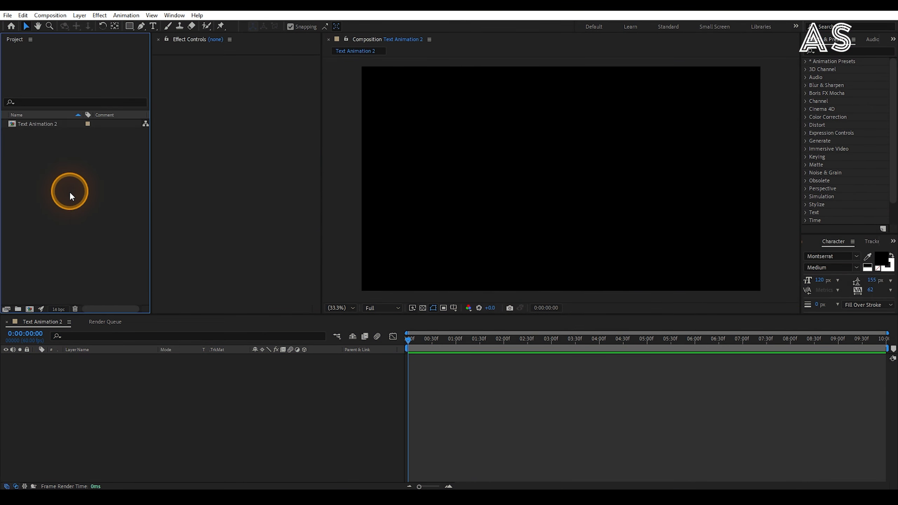
pyautogui.click(132, 28)
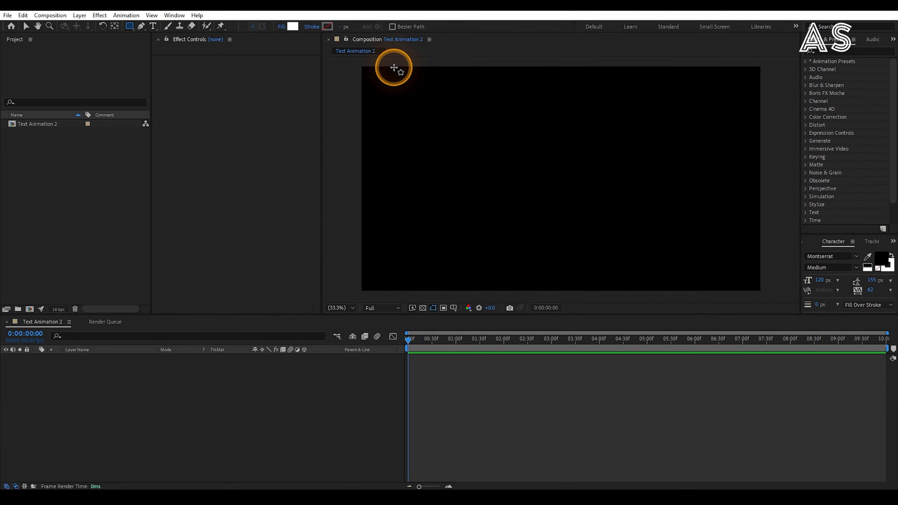
pyautogui.moveTo(509, 88); pyautogui.dragTo(643, 283)
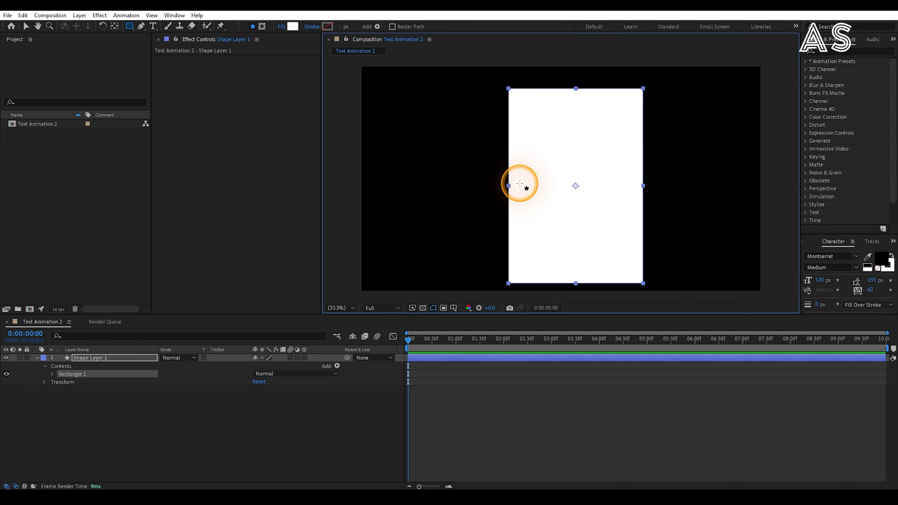
pyautogui.press('v')
pyautogui.moveTo(560, 167); pyautogui.dragTo(543, 164)
pyautogui.click(189, 403)
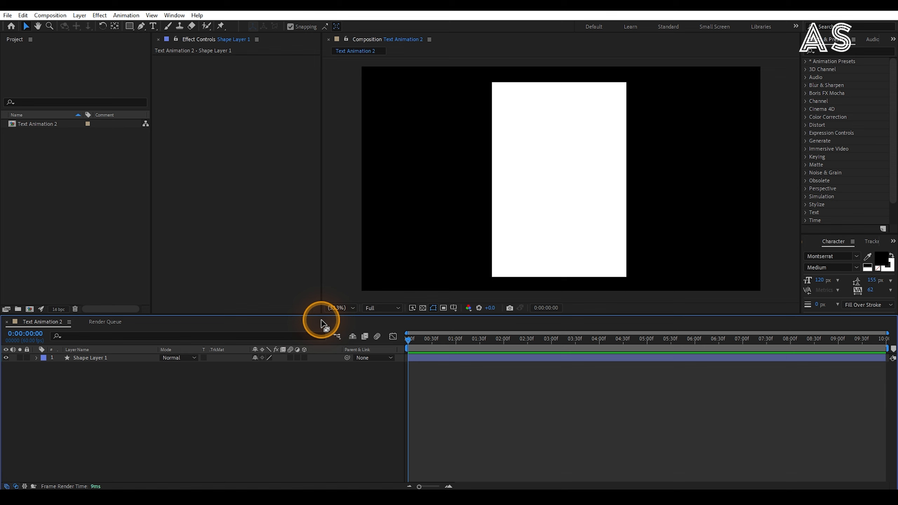
# - Add black text near the top of the white rectangle reading "Your" and "Text" on two separate lines
pyautogui.hotkey('ctrl', 't')
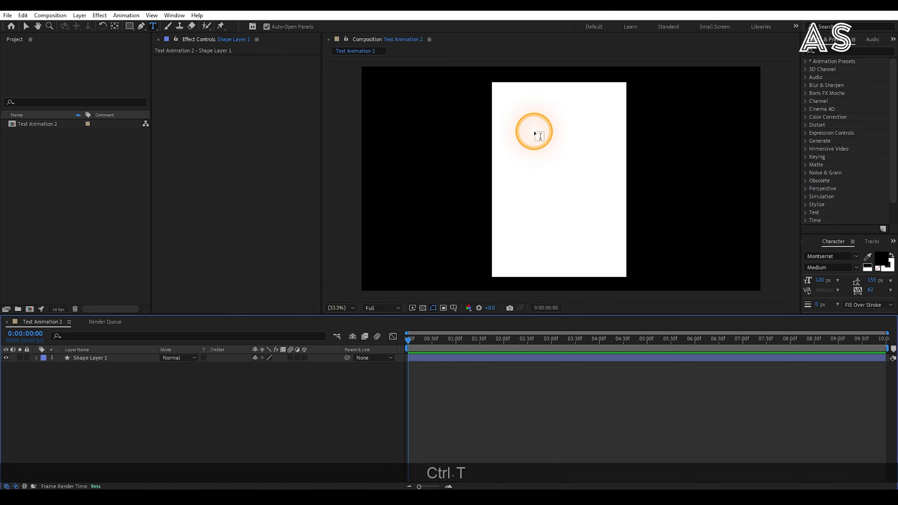
pyautogui.click(528, 115)
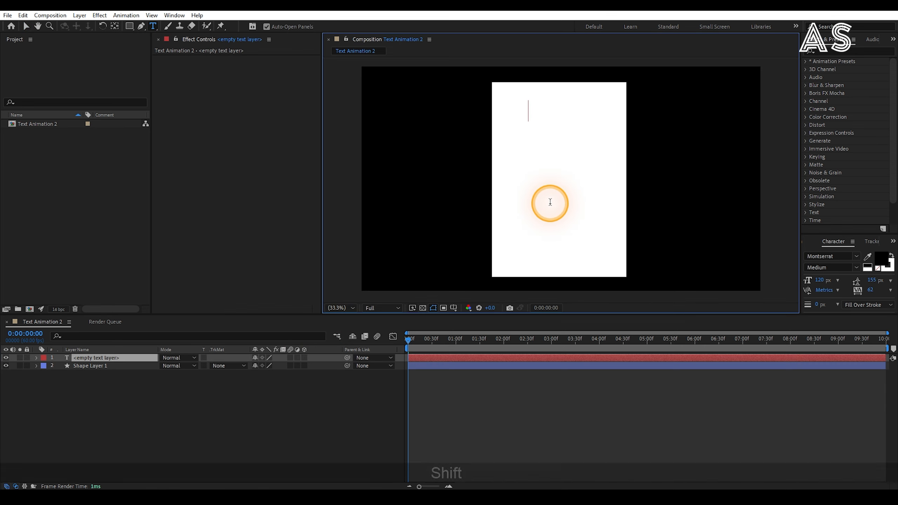
pyautogui.write('Your ')
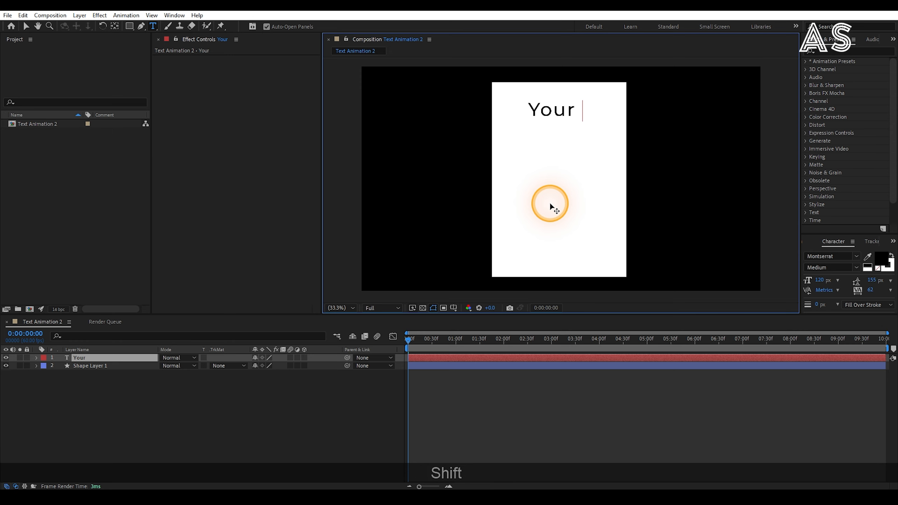
pyautogui.write('Text')
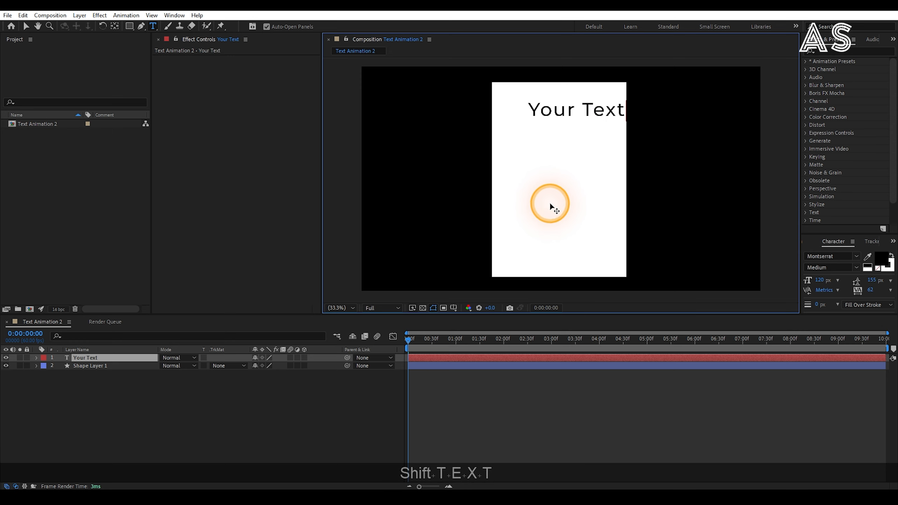
pyautogui.press('BackSpace')
pyautogui.press('BackSpace')
pyautogui.press('BackSpace')
pyautogui.press('BackSpace')
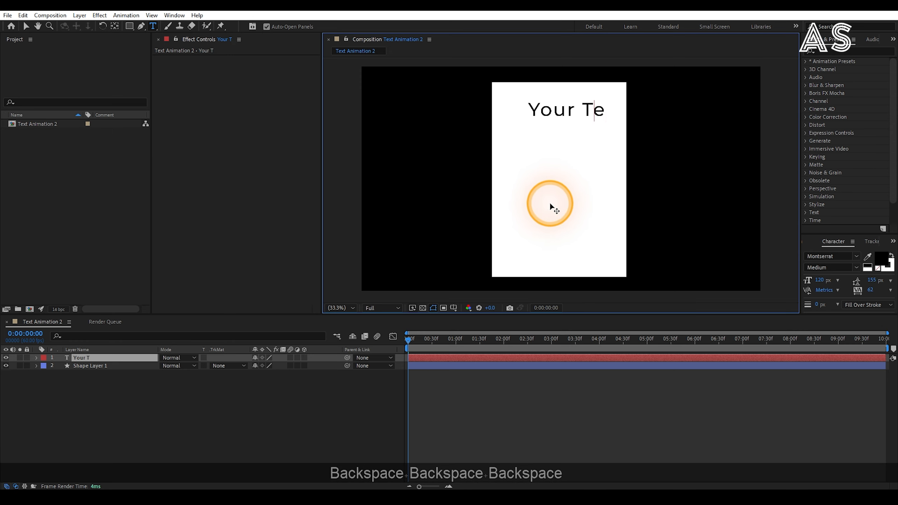
pyautogui.press('BackSpace')
pyautogui.press('Return')
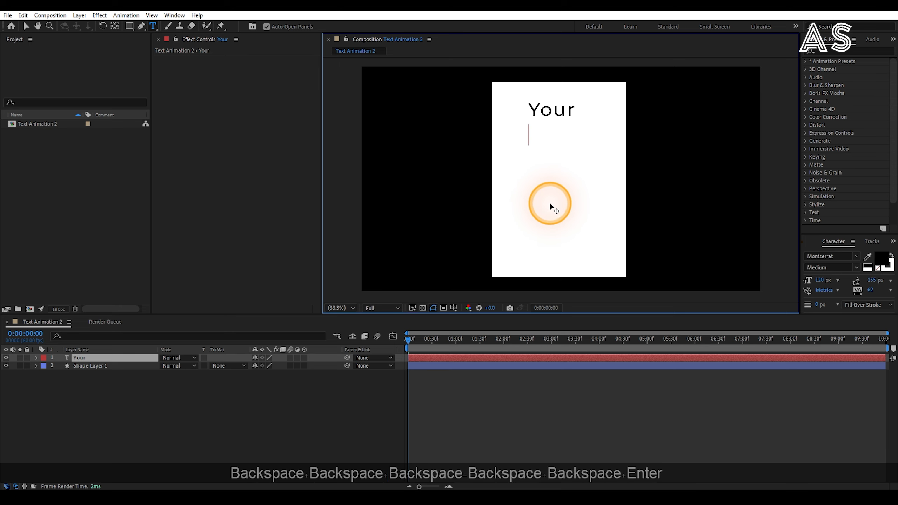
pyautogui.write('Text')
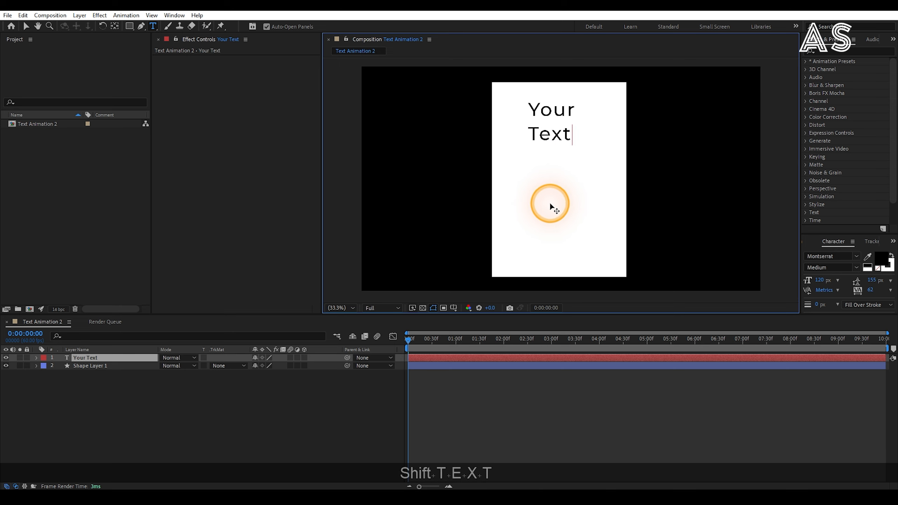
# - Try to set the font style of the two-line text to ExtraBold
pyautogui.click(856, 267)
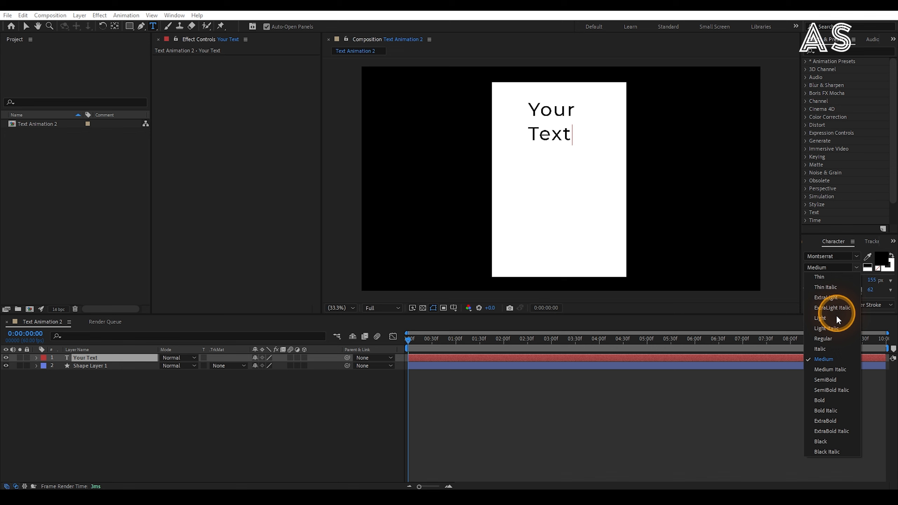
pyautogui.click(824, 419)
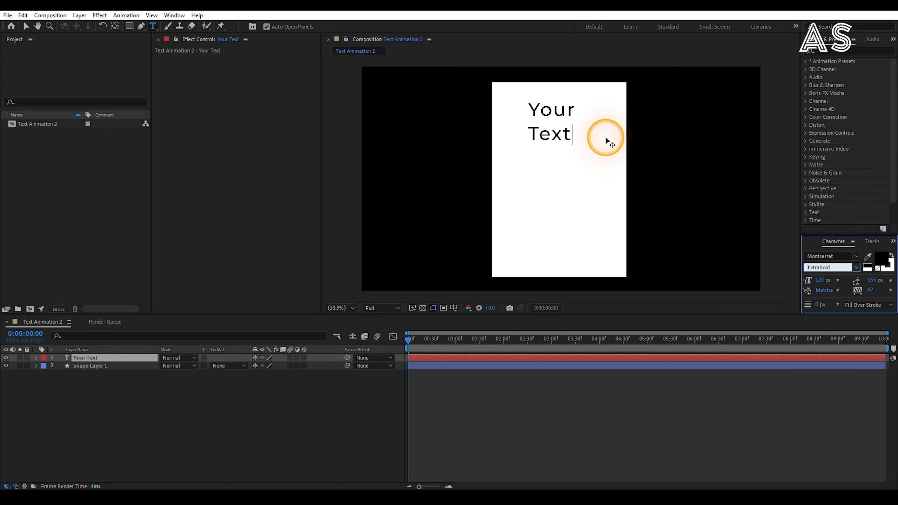
pyautogui.hotkey('ctrl', 'a')
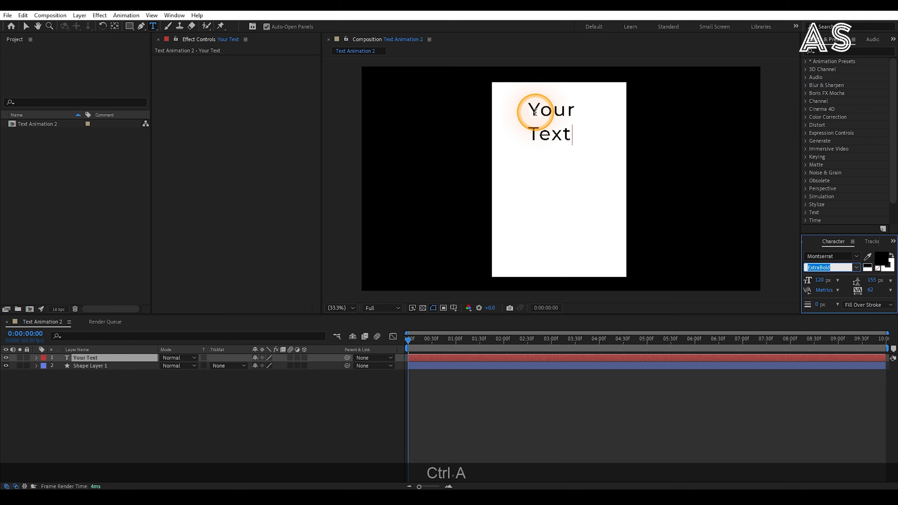
# - Set both text lines to Bold at 175 px and move the block to the rectangle's upper-left area
pyautogui.moveTo(535, 112); pyautogui.dragTo(594, 151)
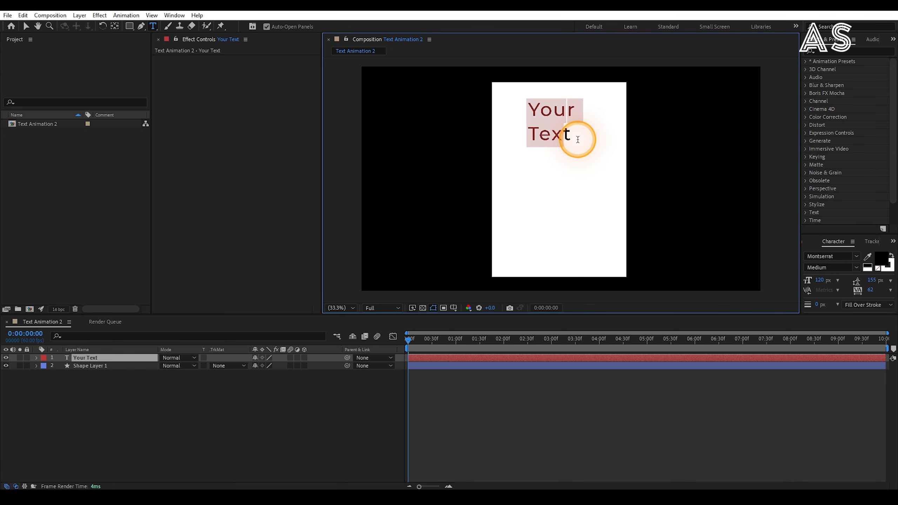
pyautogui.hotkey('ctrl', 'a')
pyautogui.click(857, 268)
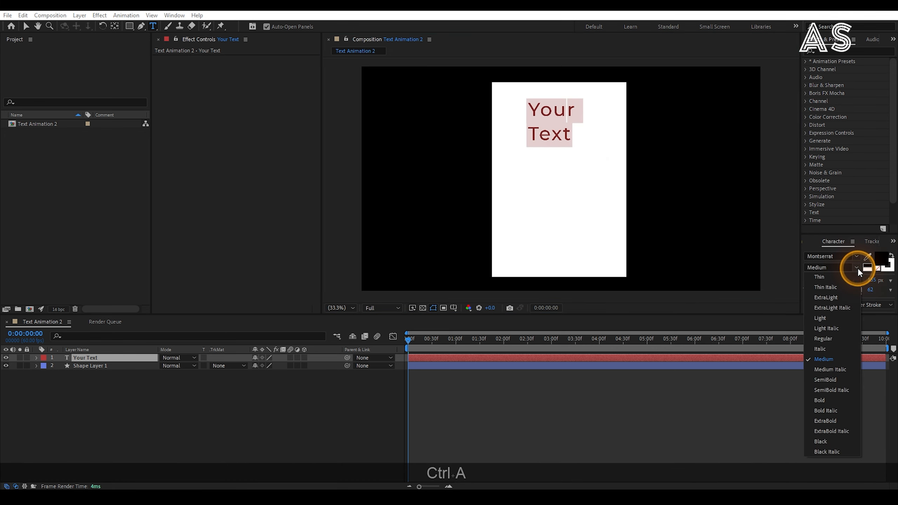
pyautogui.click(832, 401)
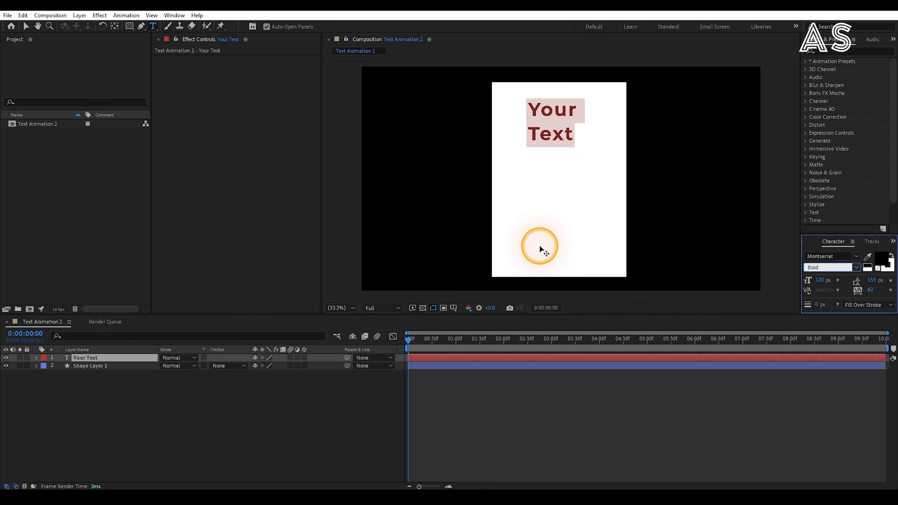
pyautogui.moveTo(539, 248); pyautogui.dragTo(517, 250)
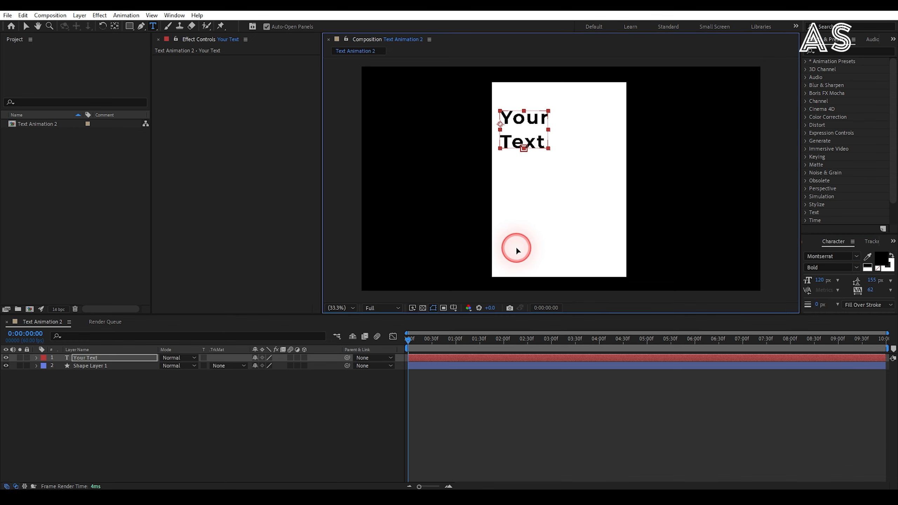
pyautogui.moveTo(819, 280); pyautogui.dragTo(842, 278)
# - Add a blank line below the existing text, followed by "Your" and "Subtitle" on separate lines
pyautogui.click(580, 148)
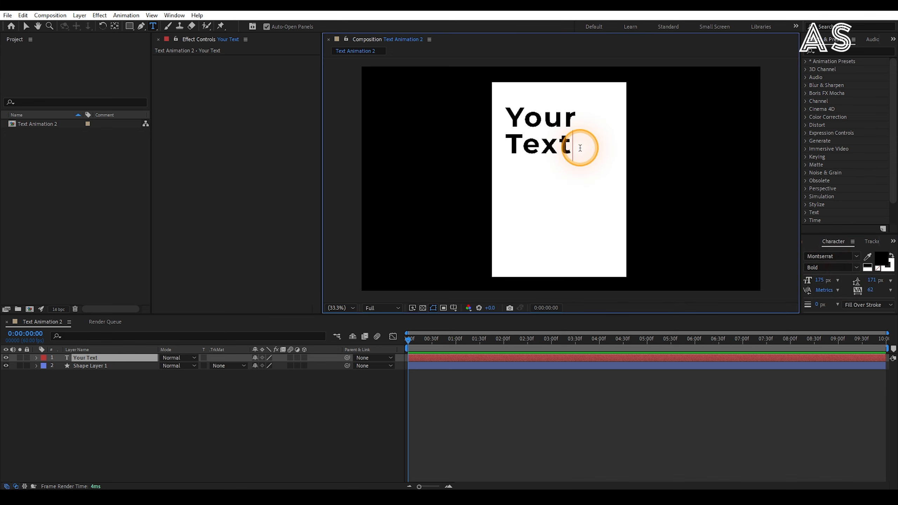
pyautogui.press('Return')
pyautogui.press('Return')
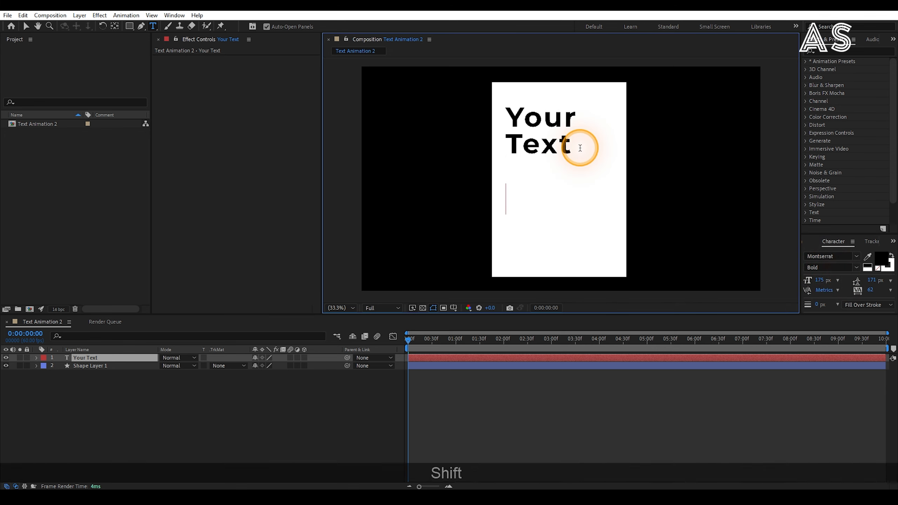
pyautogui.write('Your')
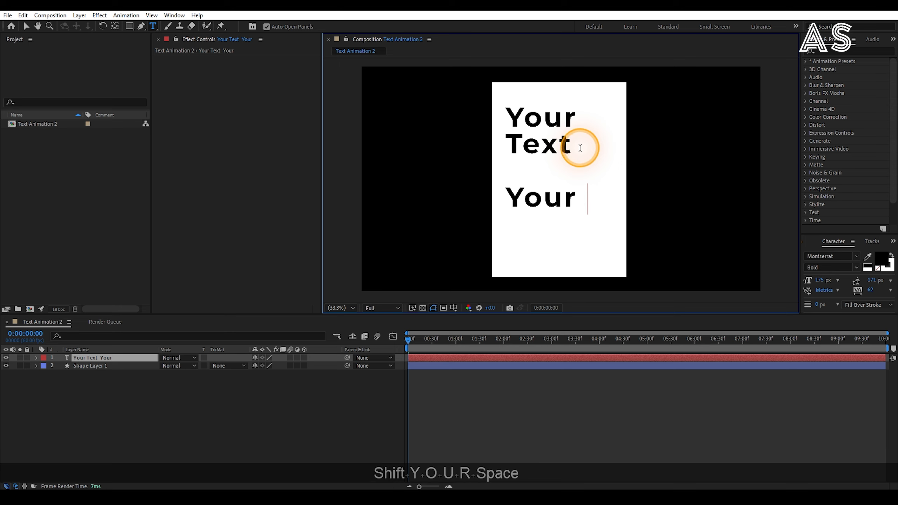
pyautogui.press('BackSpace')
pyautogui.press('Return')
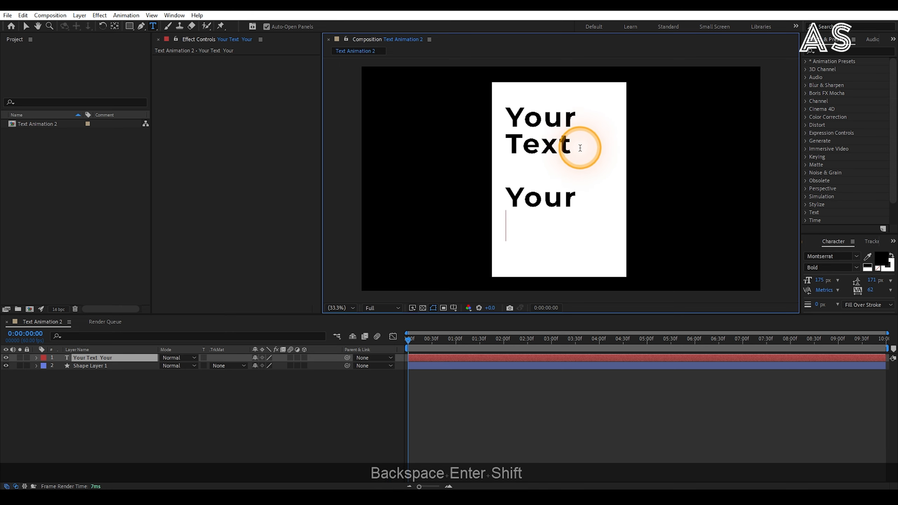
pyautogui.write('Subtitl')
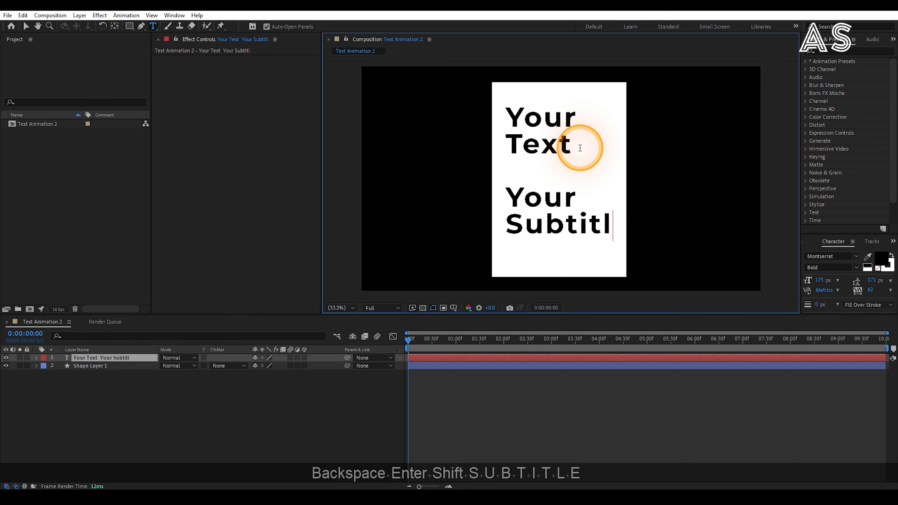
pyautogui.write('e')
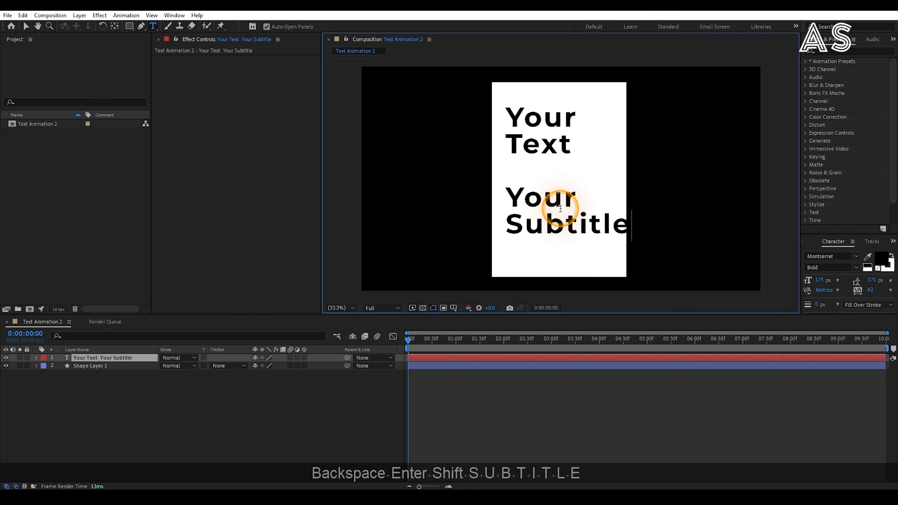
# - Set the two "Your Subtitle" lines to the Medium font style at 122 px
pyautogui.hotkey('ctrl', 'a')
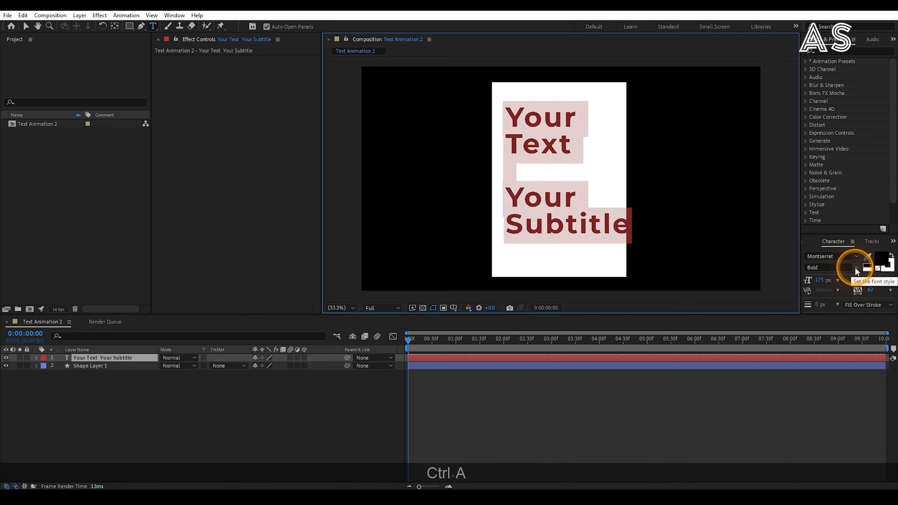
pyautogui.click(856, 267)
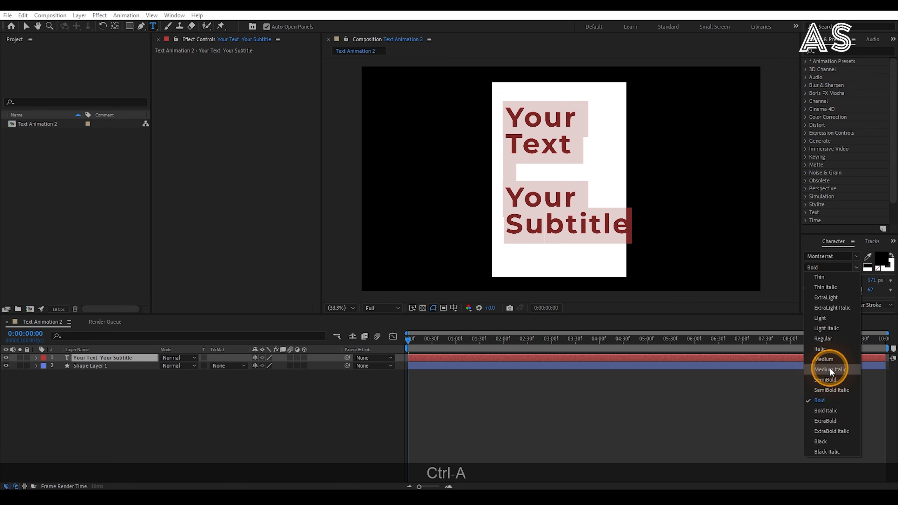
pyautogui.click(555, 185)
pyautogui.moveTo(521, 195); pyautogui.dragTo(476, 187)
pyautogui.click(856, 268)
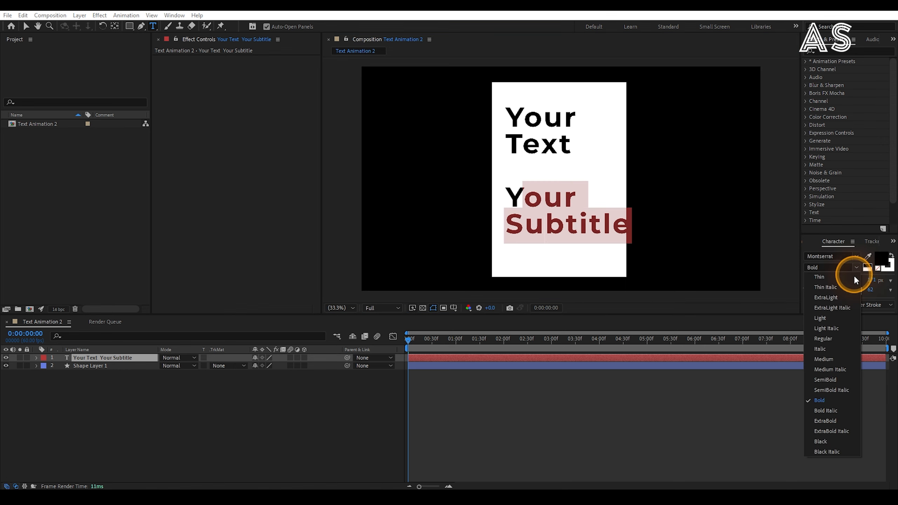
pyautogui.click(826, 359)
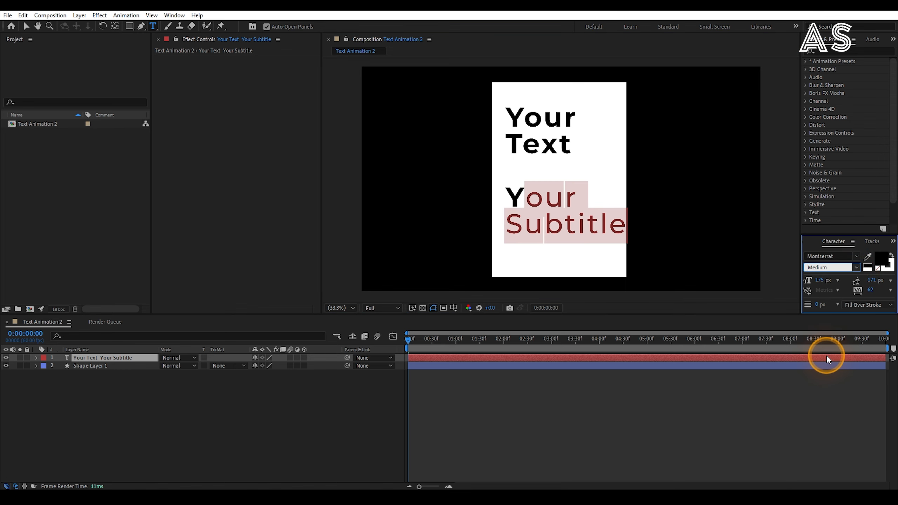
pyautogui.click(737, 372)
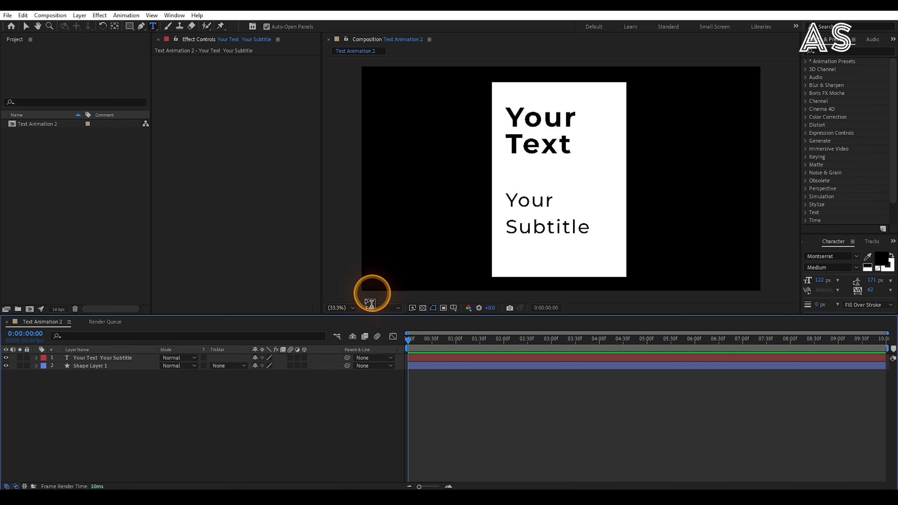
# - Unlink the Size proportions of the rectangle path in Shape Layer 1 and reduce its width to 733
pyautogui.click(122, 359)
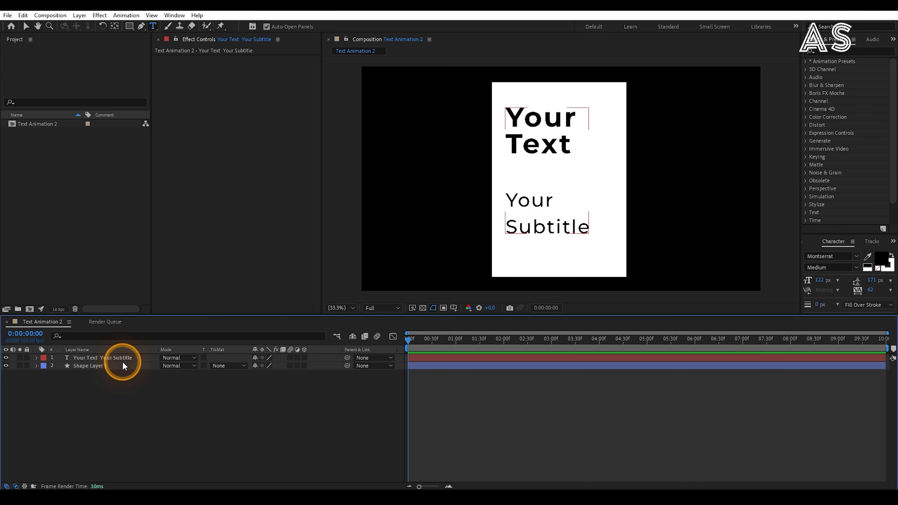
pyautogui.click(94, 367)
pyautogui.click(36, 365)
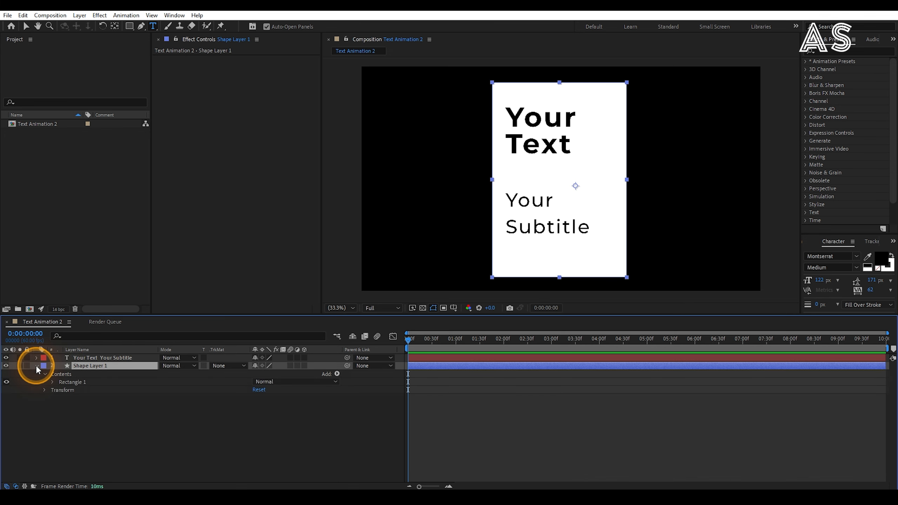
pyautogui.click(52, 381)
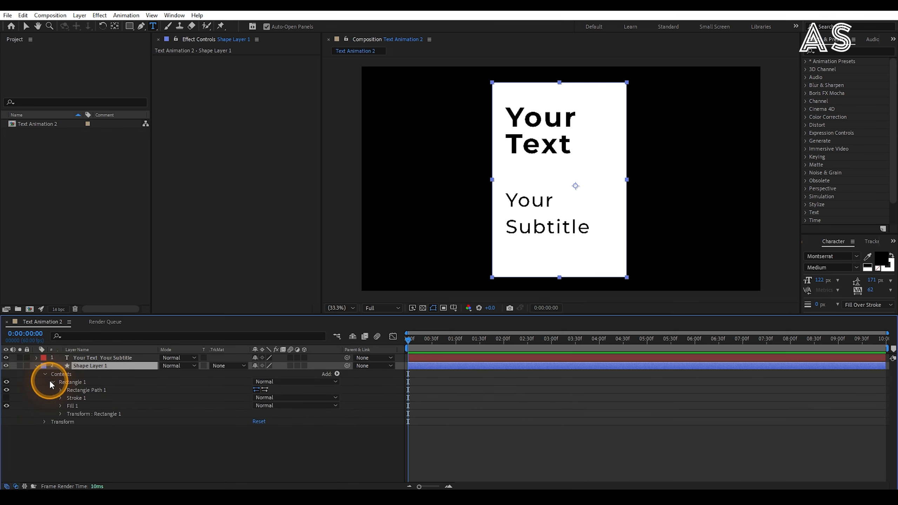
pyautogui.click(60, 390)
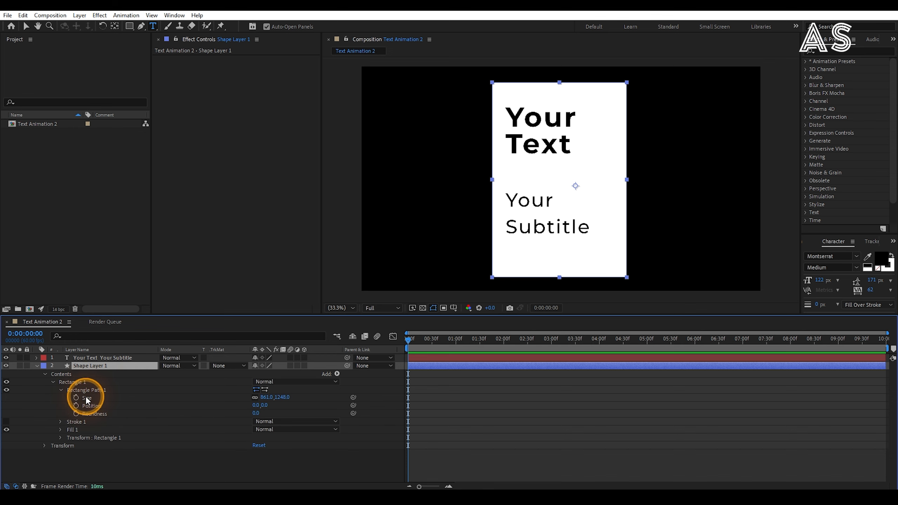
pyautogui.click(254, 397)
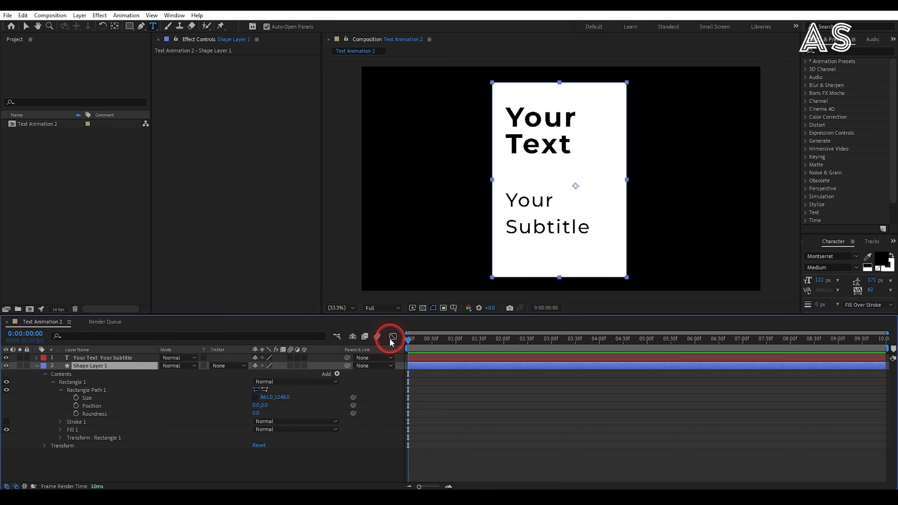
pyautogui.moveTo(266, 398); pyautogui.dragTo(203, 394)
pyautogui.click(262, 382)
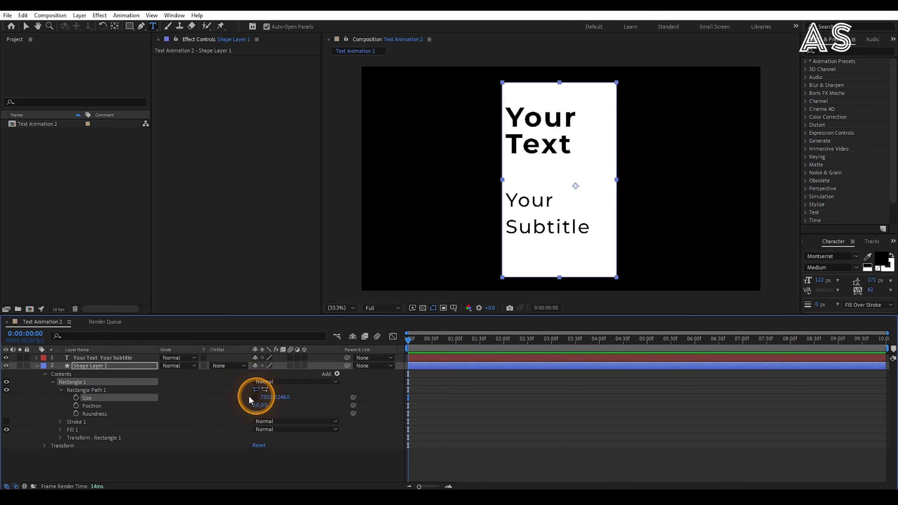
# - Animate the rectangle's Size from height 0 at the start to full height at one second, and scrub through the reveal
pyautogui.moveTo(408, 398); pyautogui.dragTo(456, 398)
pyautogui.click(284, 397)
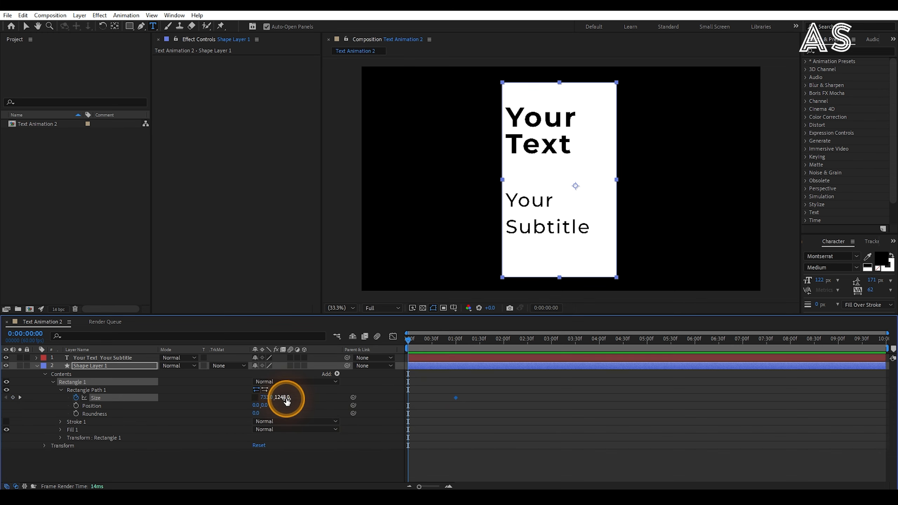
pyautogui.press('Return')
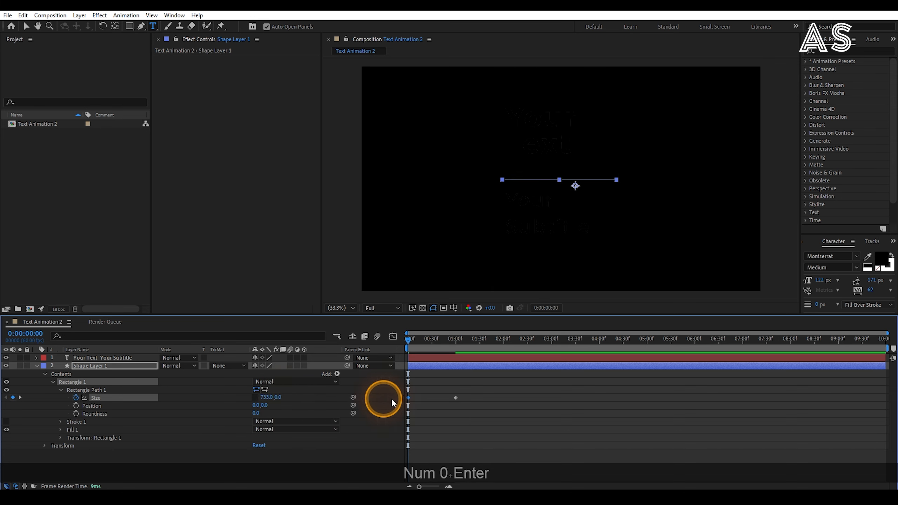
pyautogui.moveTo(408, 338); pyautogui.dragTo(466, 342)
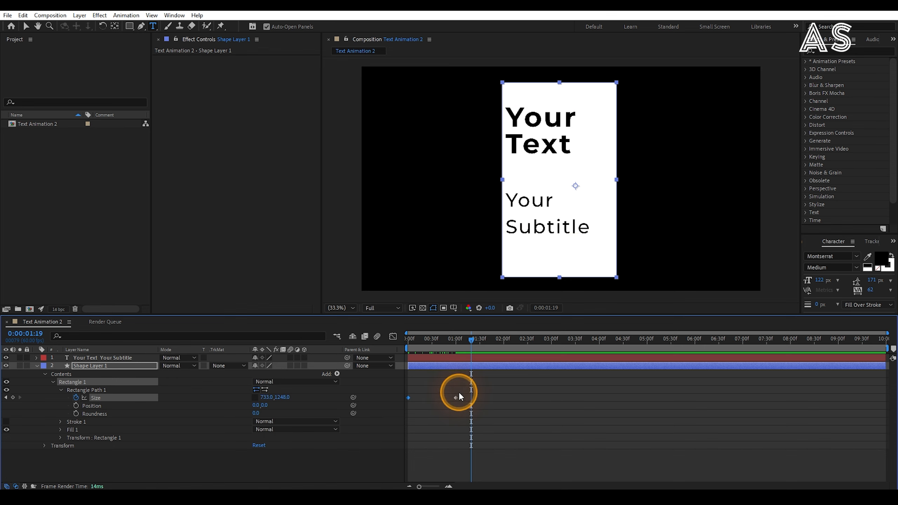
# - Apply Easy Ease to both rectangle Size keyframes and raise the end keyframe's incoming influence to about 81%, previewing the eased reveal
pyautogui.moveTo(459, 389); pyautogui.dragTo(386, 410)
pyautogui.press('F9')
pyautogui.click(393, 336)
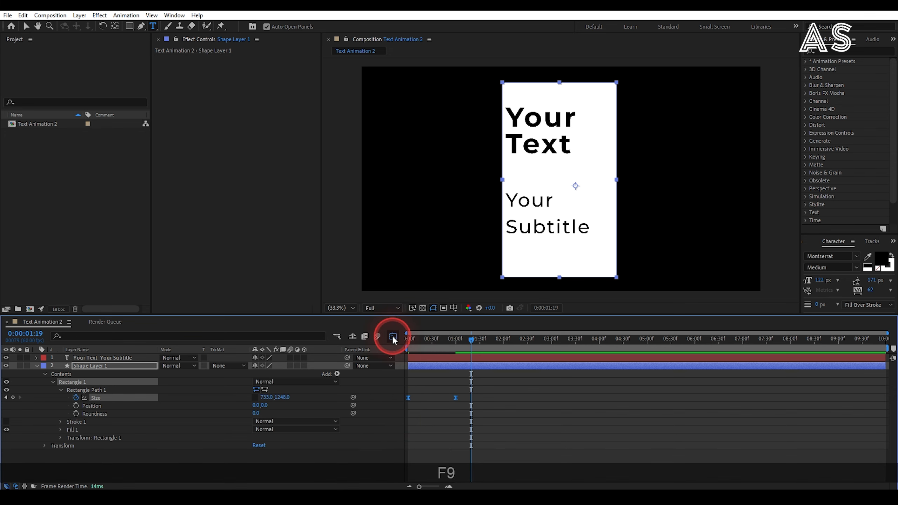
pyautogui.click(438, 461)
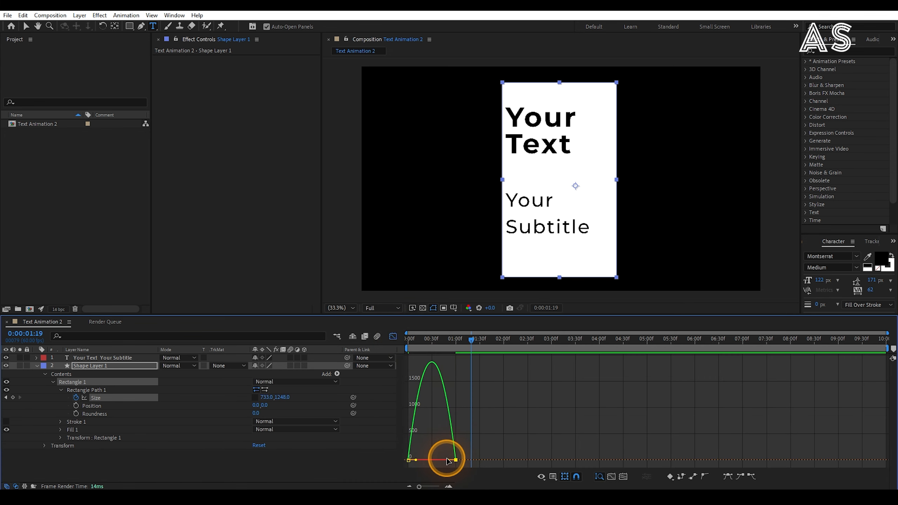
pyautogui.moveTo(449, 460); pyautogui.dragTo(437, 460)
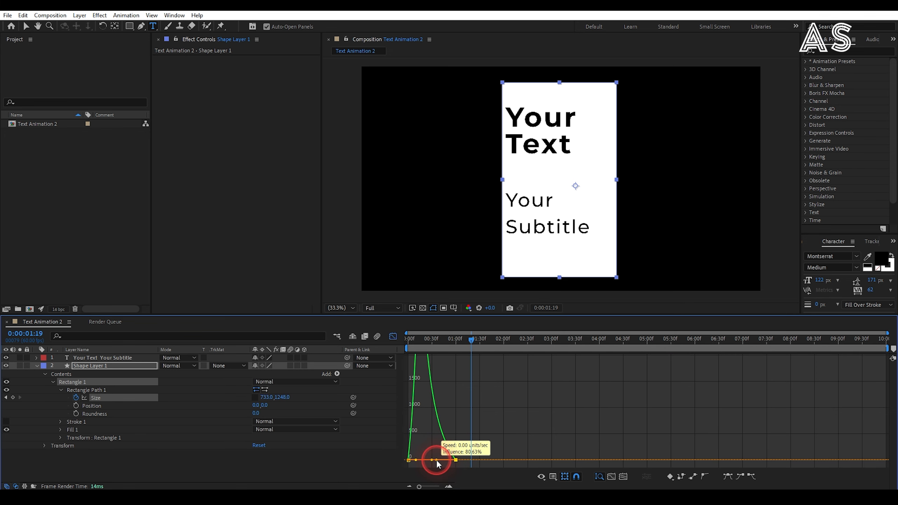
pyautogui.click(393, 336)
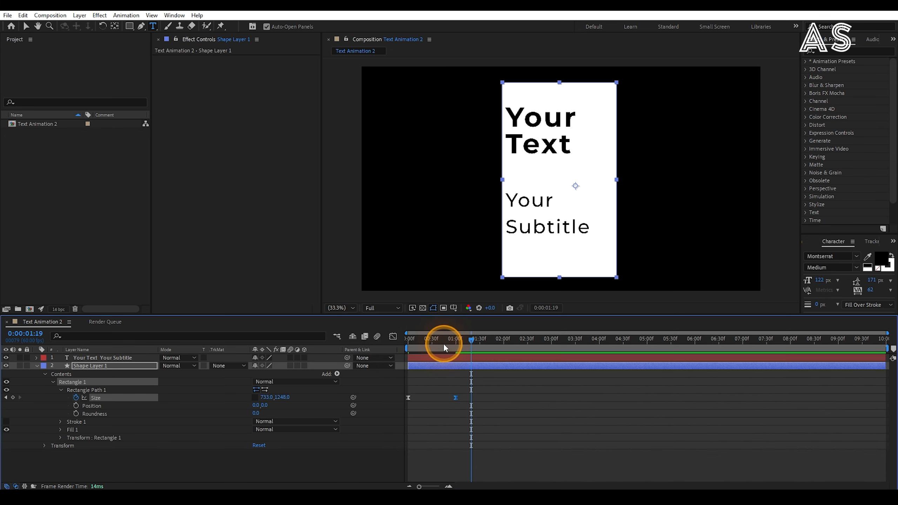
pyautogui.moveTo(444, 343); pyautogui.dragTo(376, 343)
pyautogui.press('space')
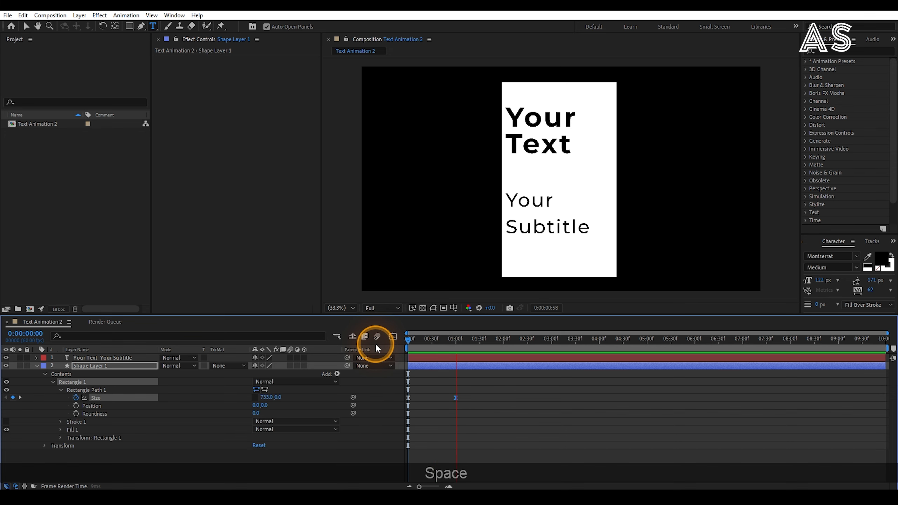
pyautogui.press('space')
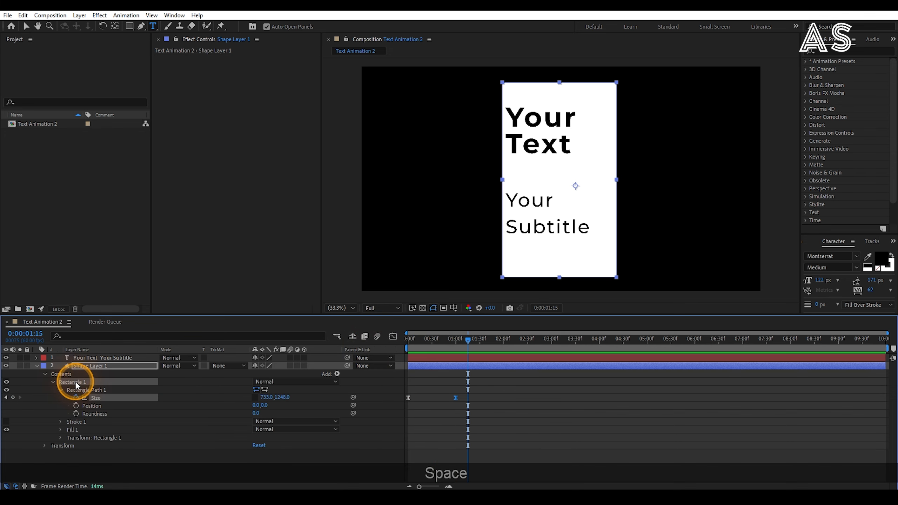
pyautogui.click(37, 366)
pyautogui.click(102, 358)
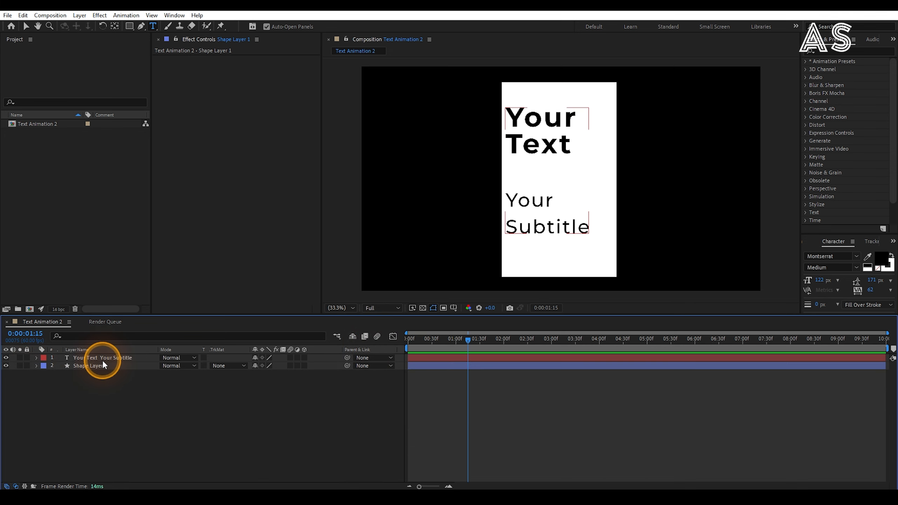
pyautogui.click(237, 365)
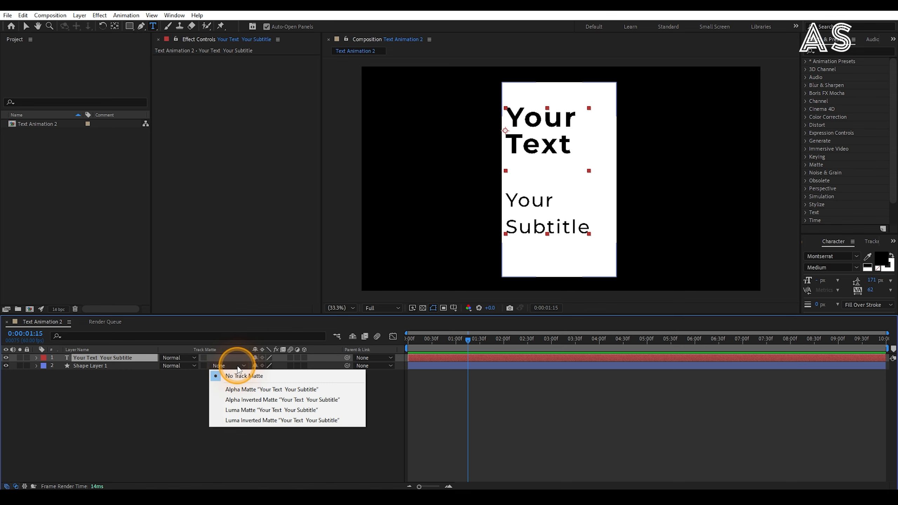
pyautogui.click(289, 389)
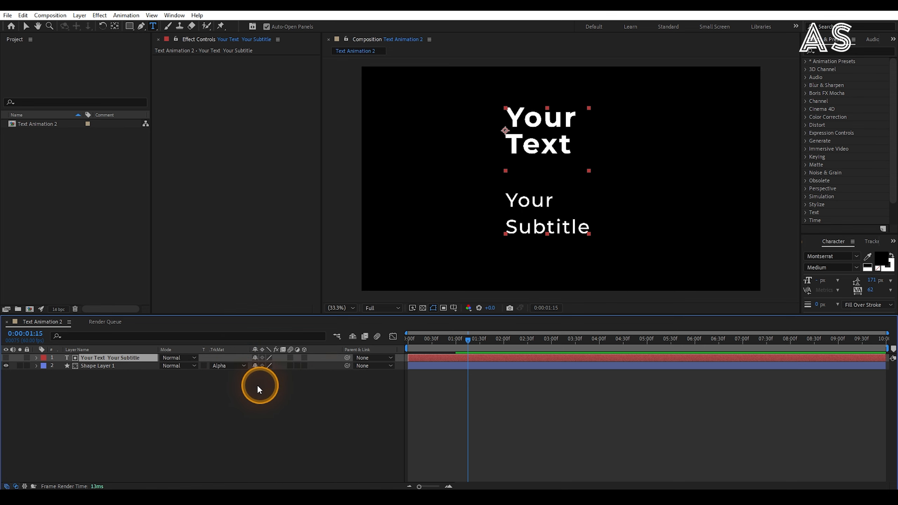
pyautogui.hotkey('ctrl', 'z')
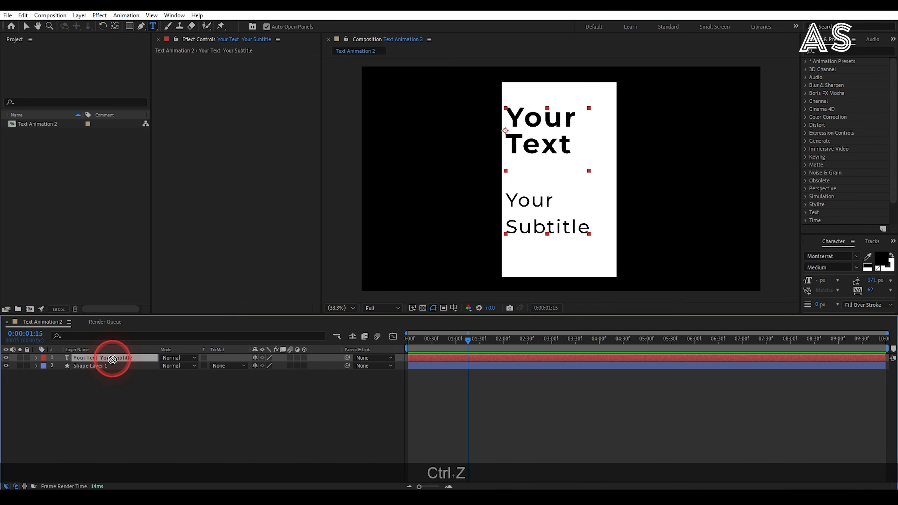
# - Place the text layer directly below Shape Layer 1, give it an Alpha Matte from that shape, and scrub to the start
pyautogui.moveTo(113, 359); pyautogui.dragTo(112, 375)
pyautogui.click(232, 374)
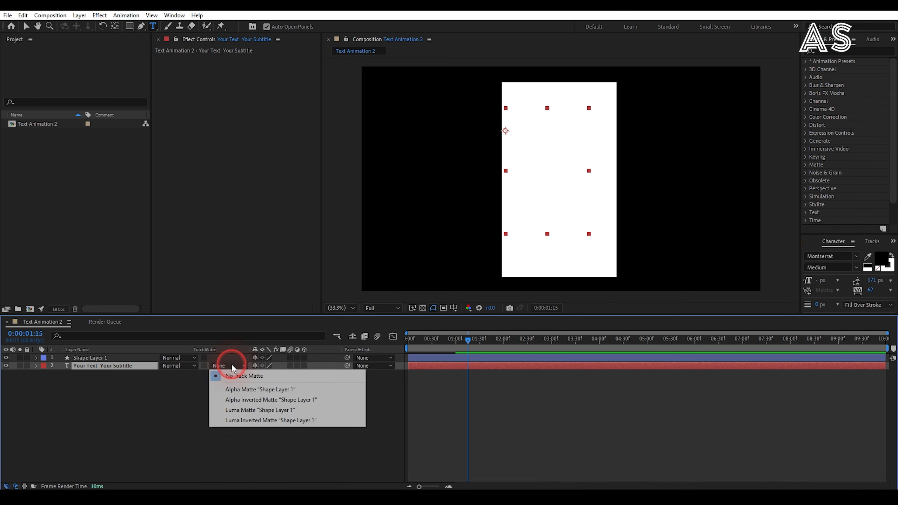
pyautogui.click(243, 389)
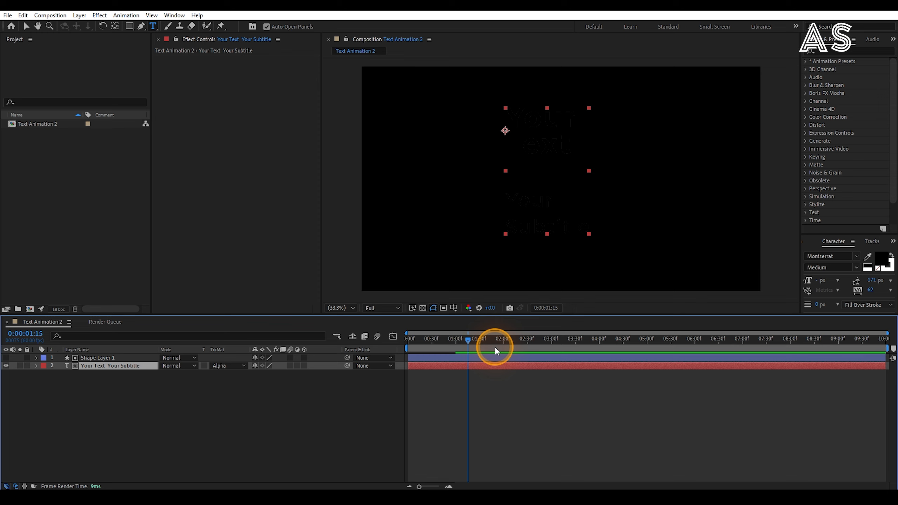
pyautogui.moveTo(472, 342); pyautogui.dragTo(440, 349)
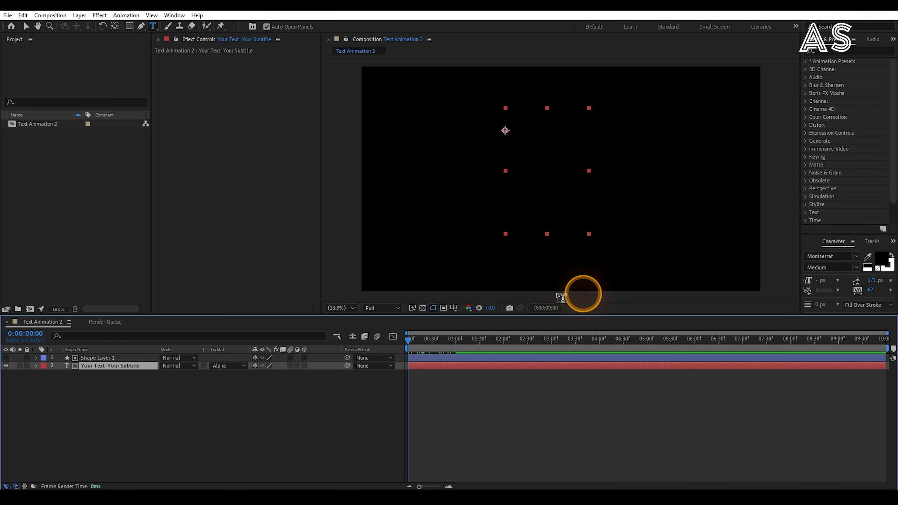
# - Duplicate Shape Layer 1, put the copy below the text layer as a visible background, and preview the reveal
pyautogui.click(111, 357)
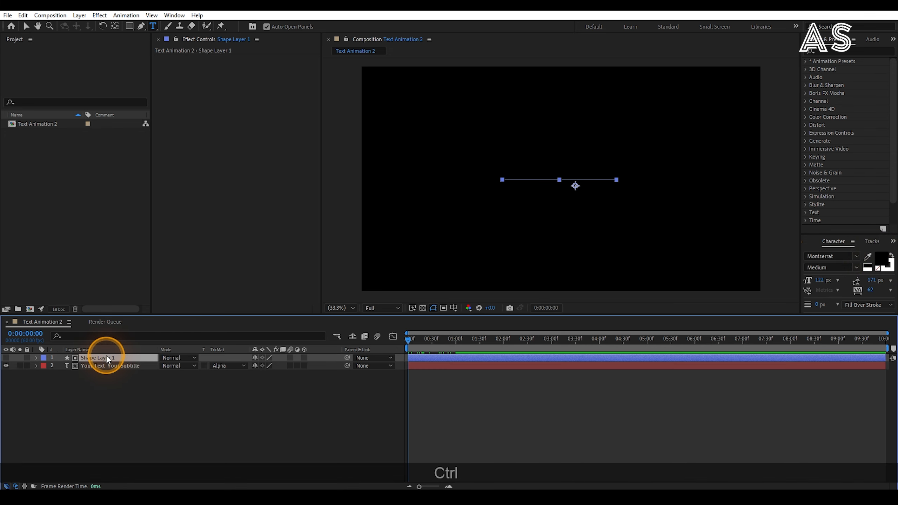
pyautogui.hotkey('ctrl', 'd')
pyautogui.moveTo(109, 360); pyautogui.dragTo(111, 385)
pyautogui.click(6, 374)
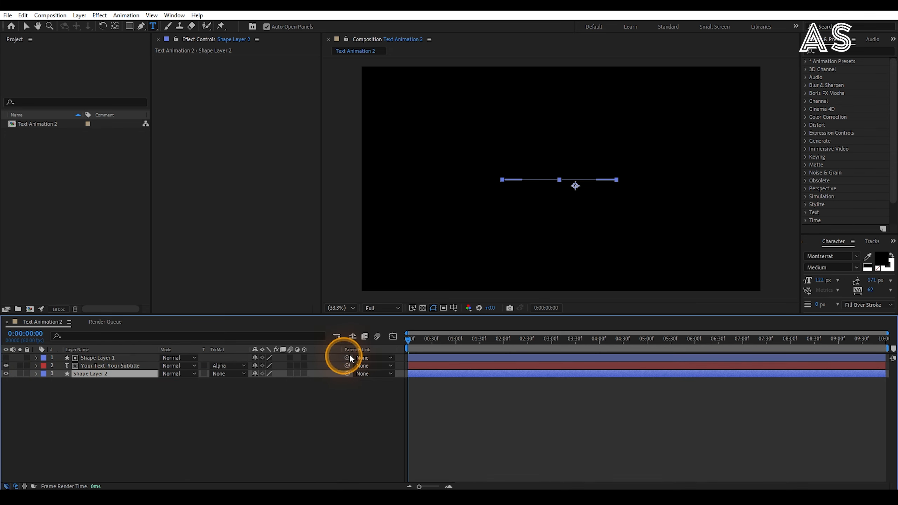
pyautogui.press('space')
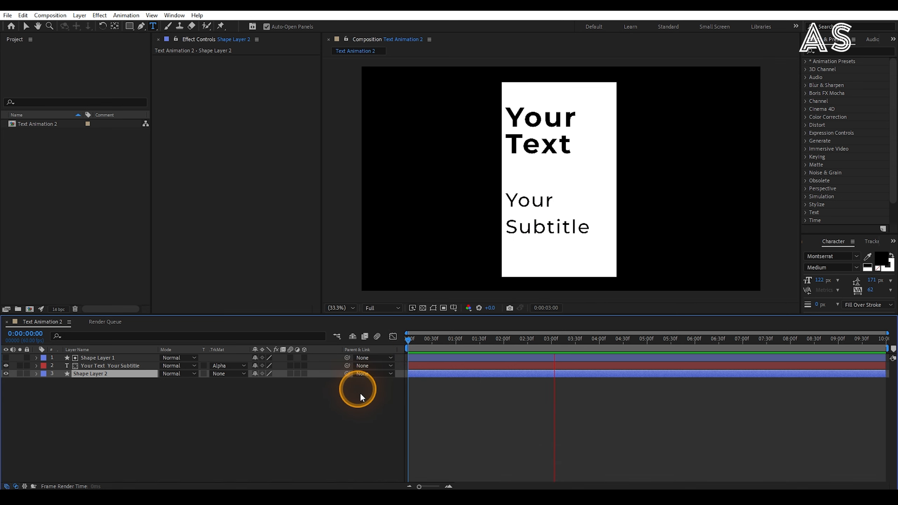
pyautogui.press('space')
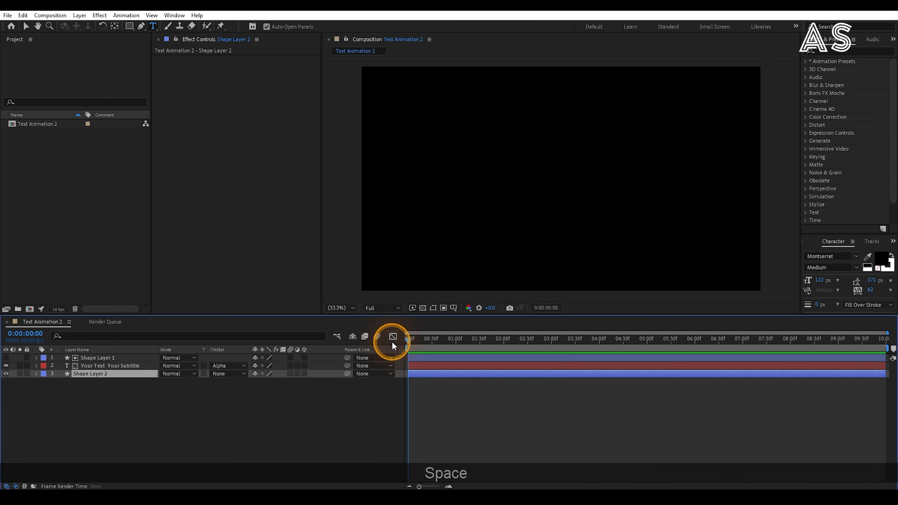
pyautogui.press('space')
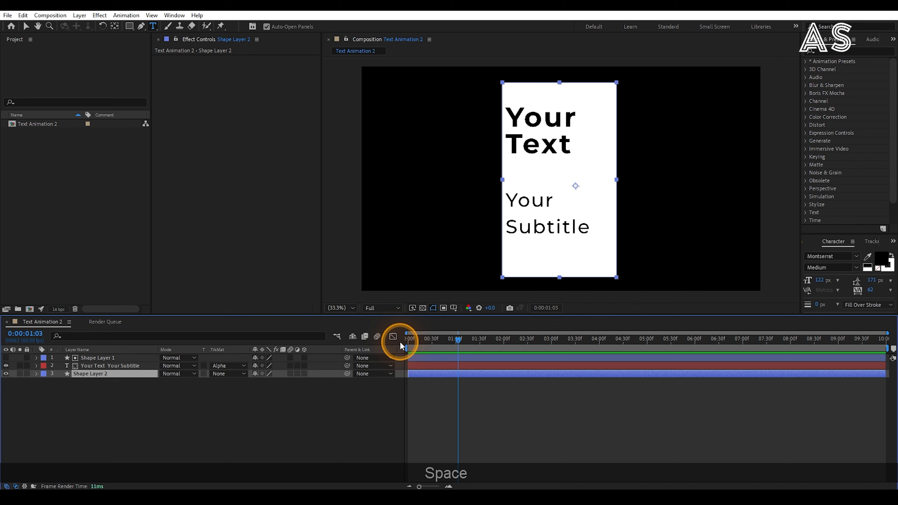
# - Shorten the work area so it ends at about 0:00:01:30 and play back the animation within it
pyautogui.press('n')
pyautogui.press('space')
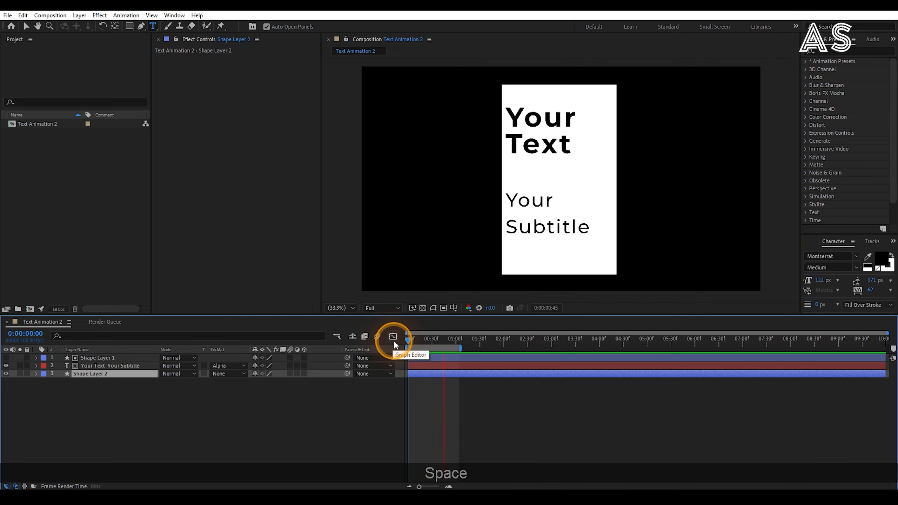
pyautogui.press('space')
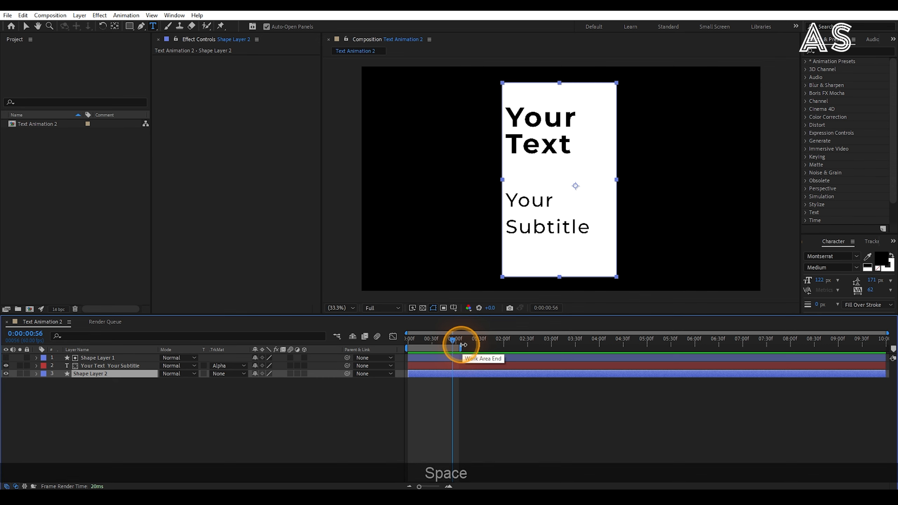
pyautogui.moveTo(460, 348); pyautogui.dragTo(483, 345)
pyautogui.press('space')
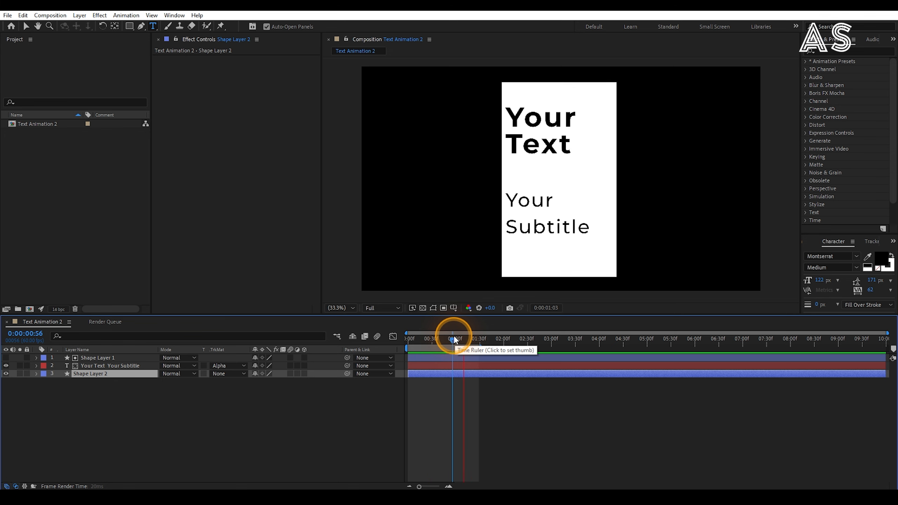
pyautogui.press('space')
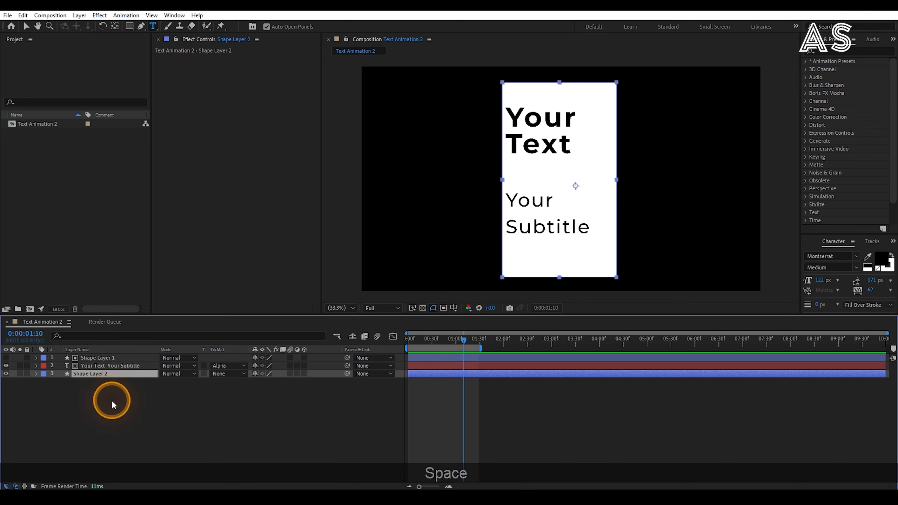
# - Create a 2560 × 1440 px solid in blue 5158DF, place it beneath all other layers, and preview the composition
pyautogui.click(102, 403)
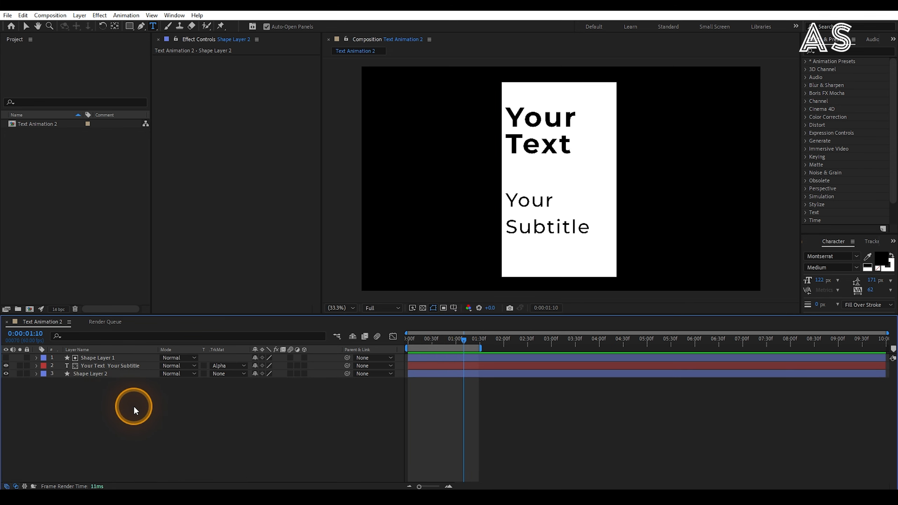
pyautogui.hotkey('ctrl', 'y')
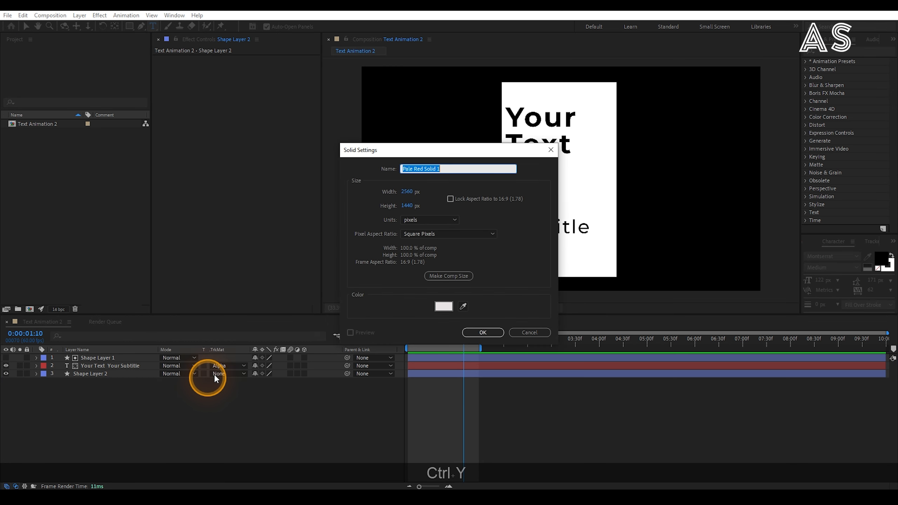
pyautogui.click(443, 307)
pyautogui.moveTo(374, 212)
pyautogui.mouseDown()
pyautogui.moveTo(363, 225)
pyautogui.moveTo(400, 224)
pyautogui.moveTo(387, 203)
pyautogui.moveTo(415, 193)
pyautogui.mouseUp()
pyautogui.click(470, 219)
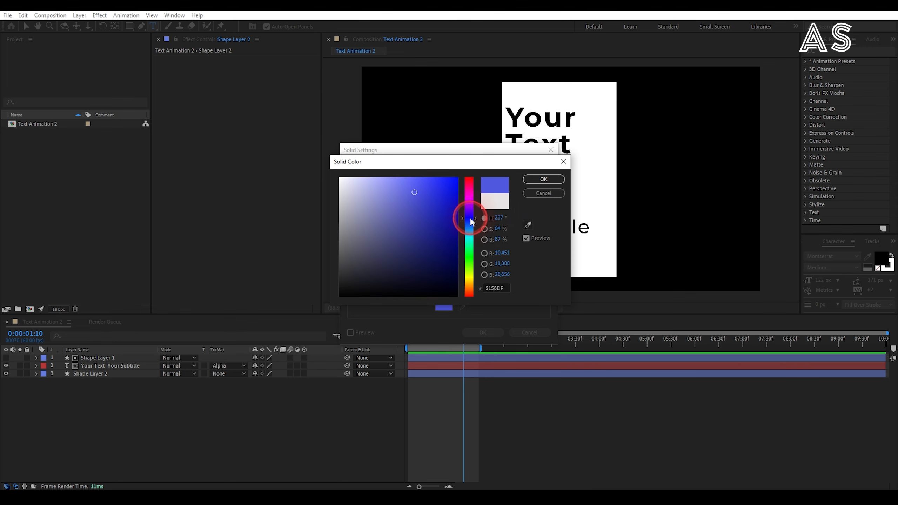
pyautogui.click(543, 178)
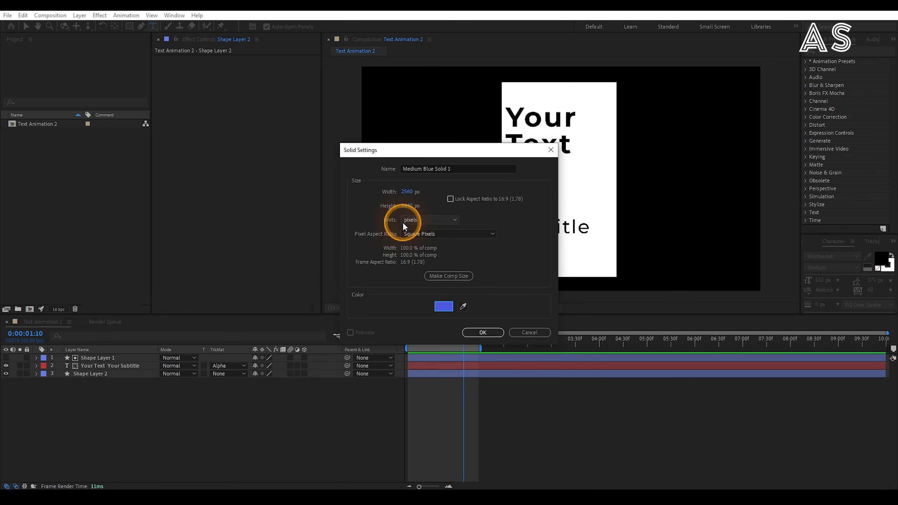
pyautogui.click(476, 338)
pyautogui.click(32, 449)
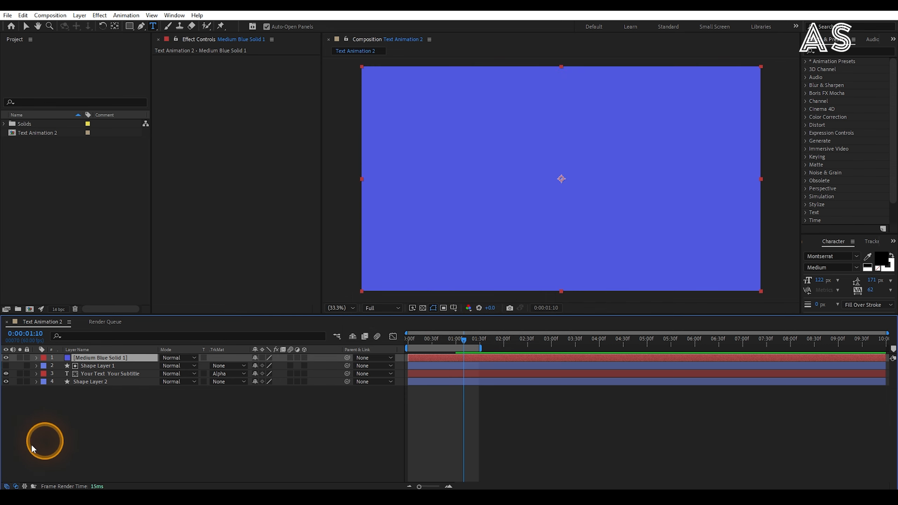
pyautogui.moveTo(122, 373); pyautogui.dragTo(143, 392)
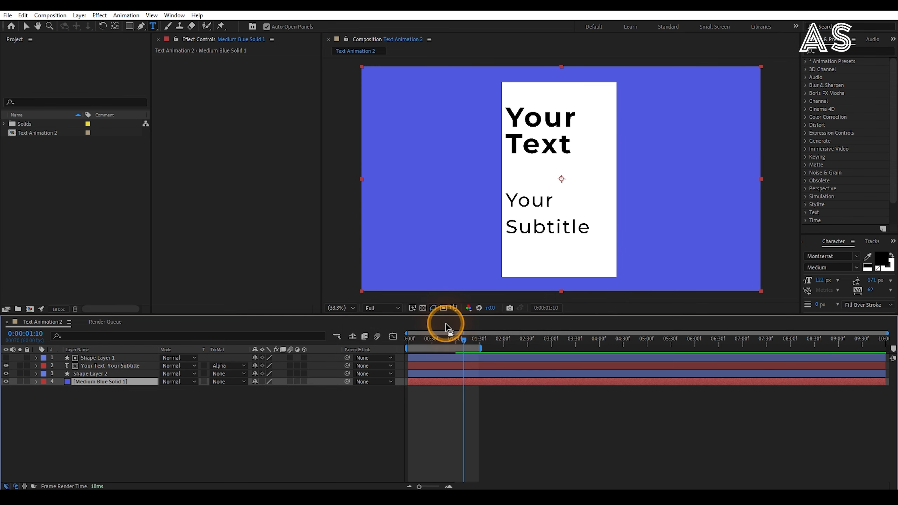
pyautogui.press('space')
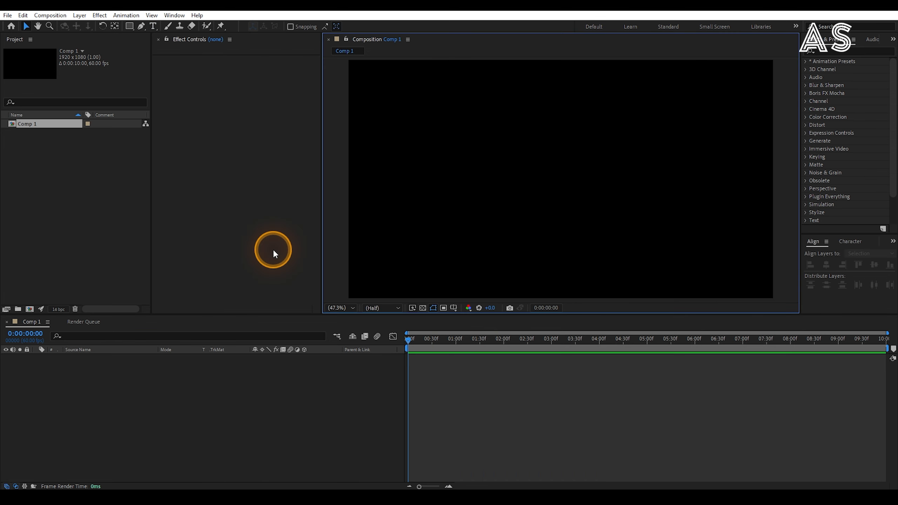
# - Draw a circle with a 65 px white stroke in Comp 1 using the Ellipse tool and centre it in the composition
pyautogui.click(43, 153)
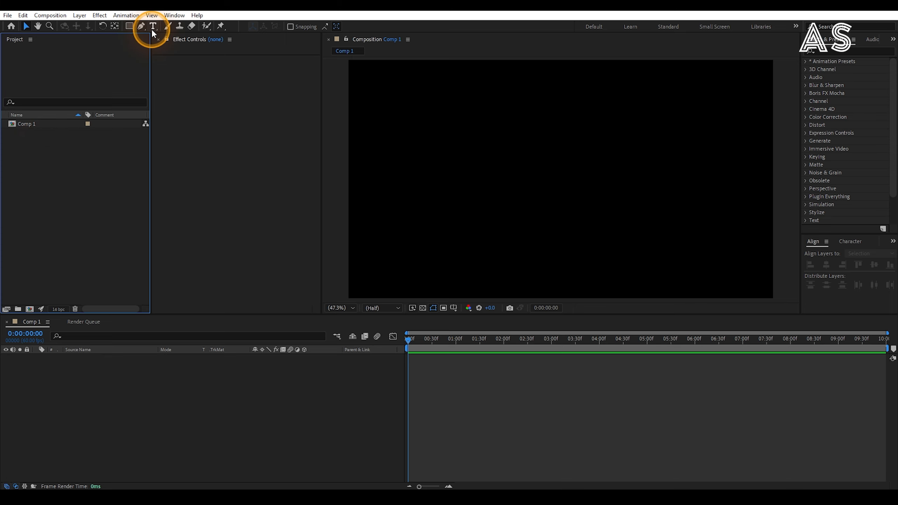
pyautogui.moveTo(134, 31); pyautogui.dragTo(169, 51)
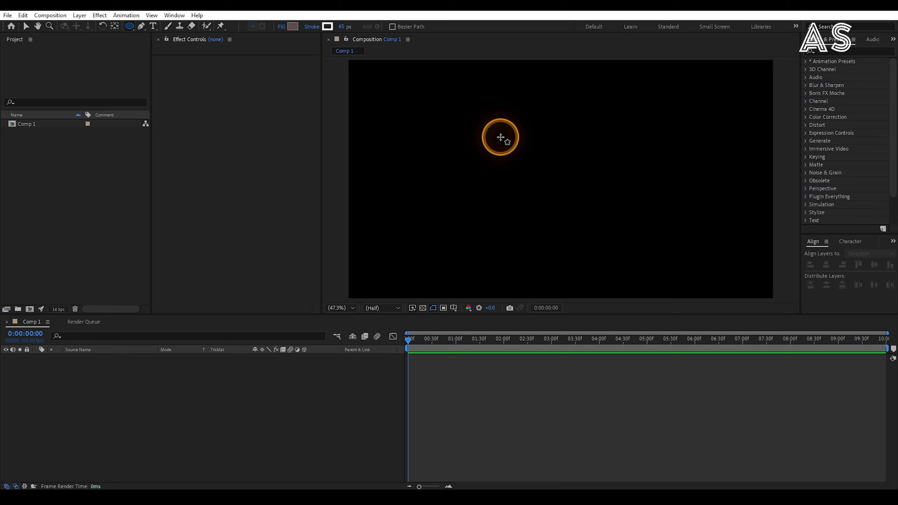
pyautogui.moveTo(513, 121)
pyautogui.mouseDown()
pyautogui.moveTo(616, 201)
pyautogui.moveTo(622, 223)
pyautogui.moveTo(580, 173)
pyautogui.mouseUp()
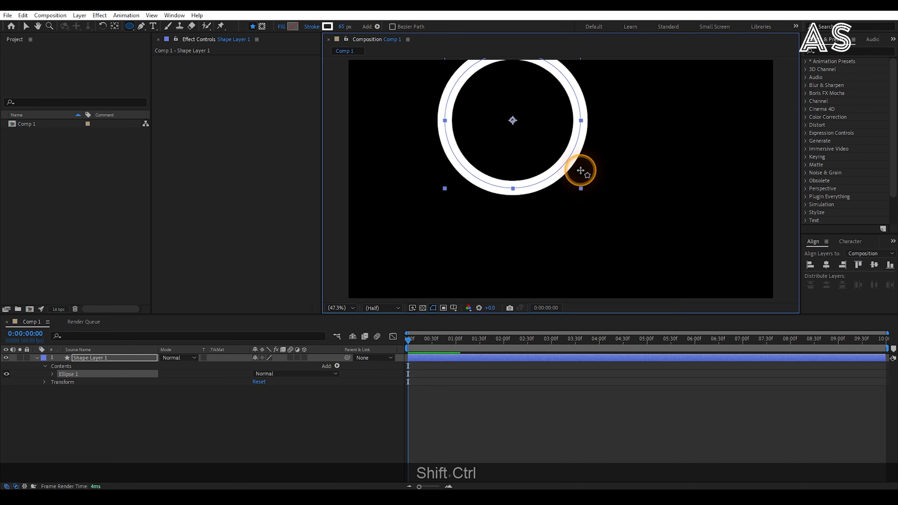
pyautogui.press('v')
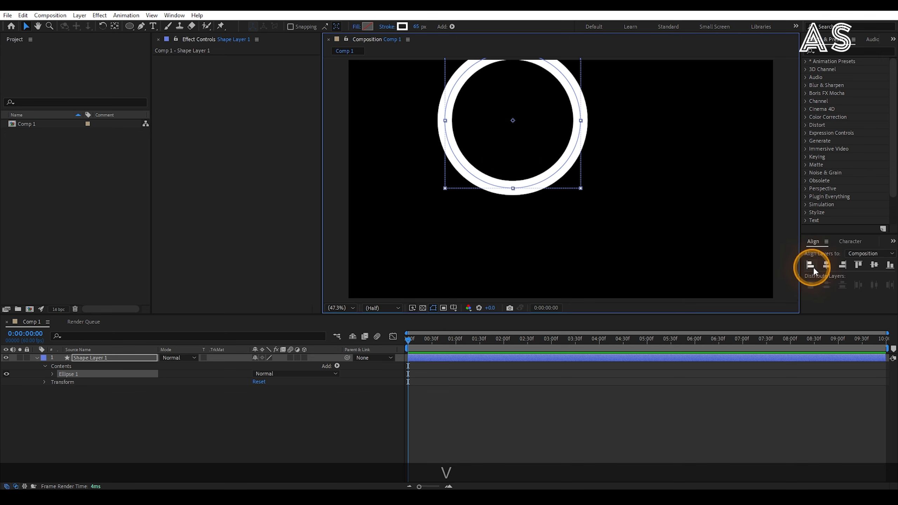
pyautogui.click(826, 265)
pyautogui.click(876, 266)
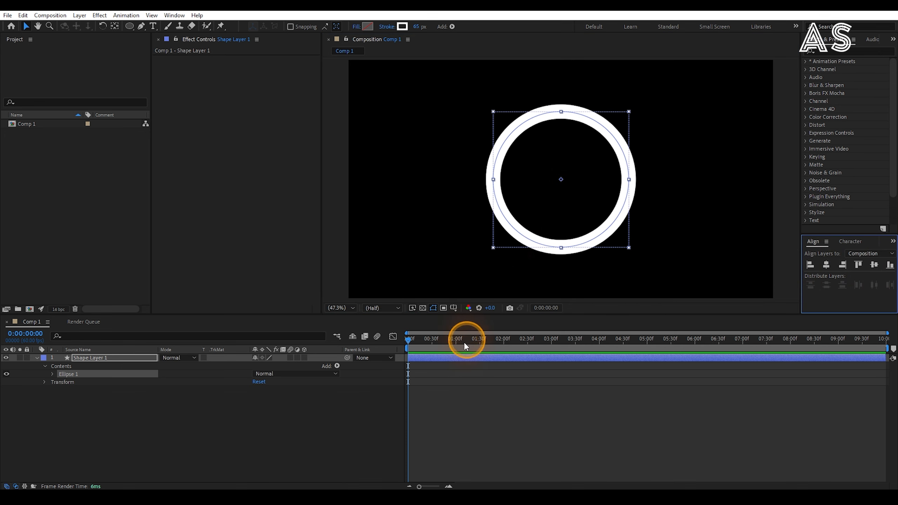
# - Change the circle's stroke colour to grey 9B9B9B and collapse Shape Layer 1
pyautogui.click(402, 26)
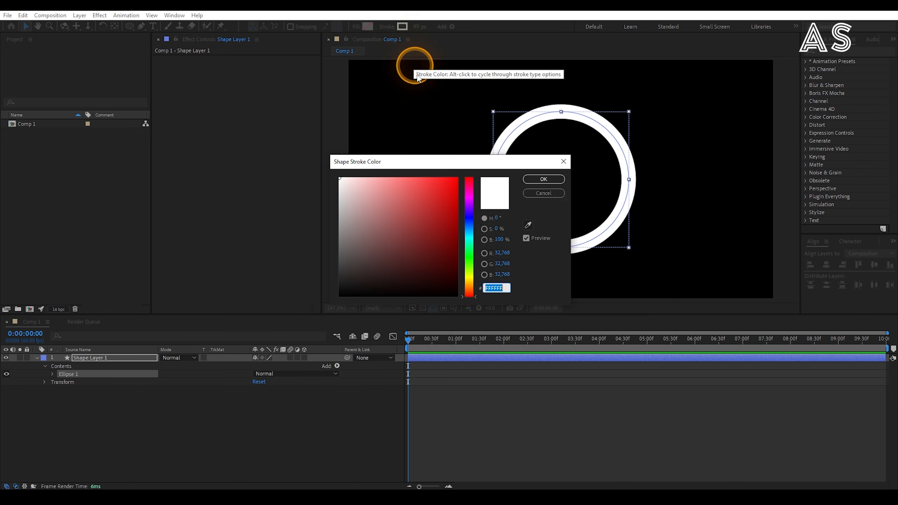
pyautogui.moveTo(360, 184); pyautogui.dragTo(317, 223)
pyautogui.click(545, 179)
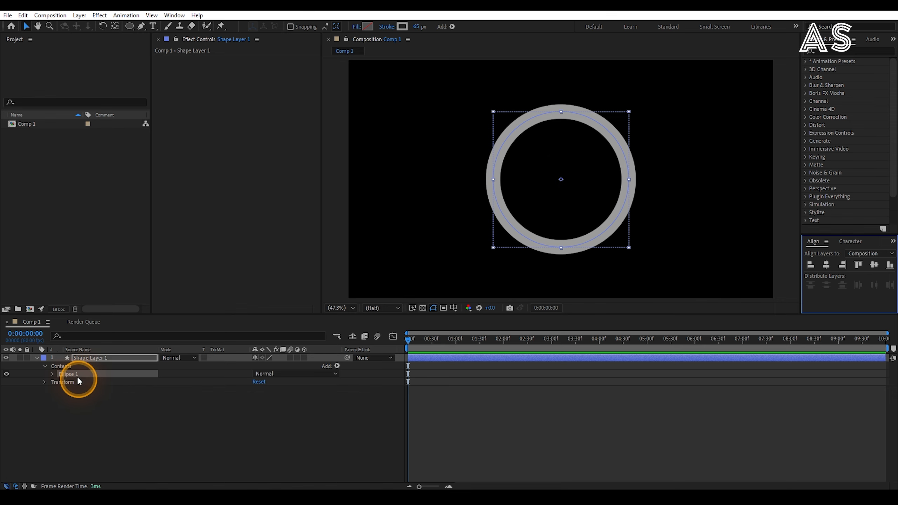
pyautogui.click(37, 357)
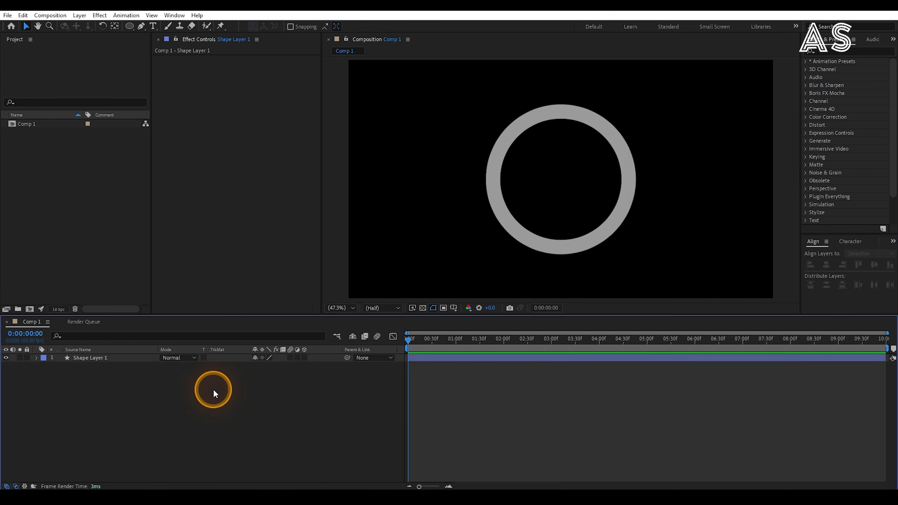
# - Duplicate Shape Layer 1 and set the copy's stroke colour to green 00FF5A
pyautogui.click(108, 358)
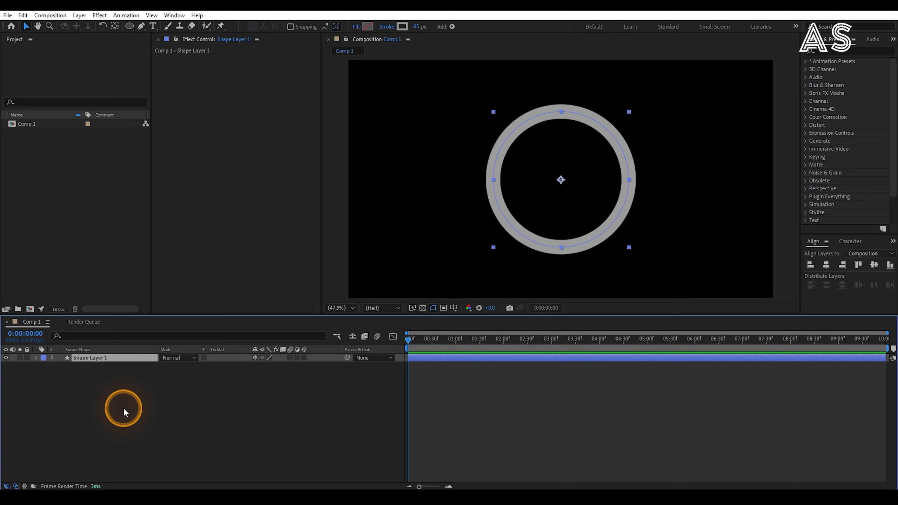
pyautogui.hotkey('ctrl', 'd')
pyautogui.click(403, 26)
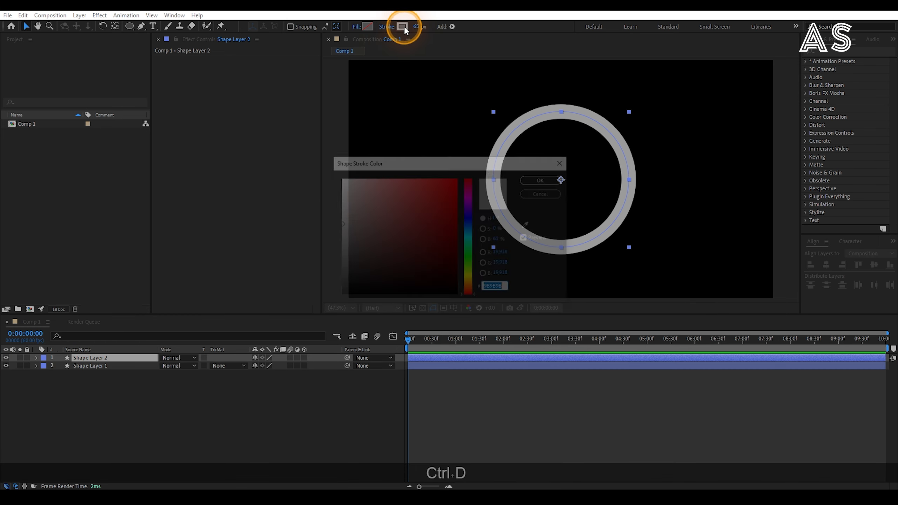
pyautogui.moveTo(469, 180); pyautogui.dragTo(470, 247)
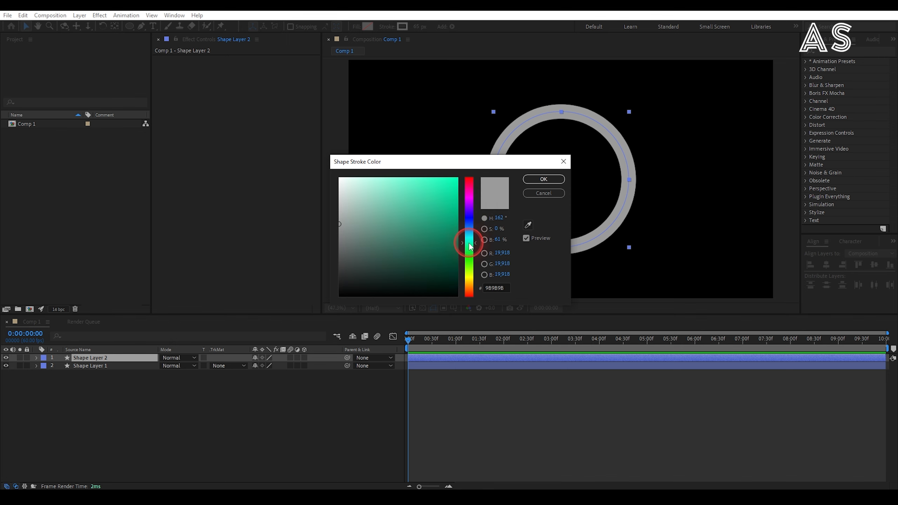
pyautogui.moveTo(456, 179); pyautogui.dragTo(484, 156)
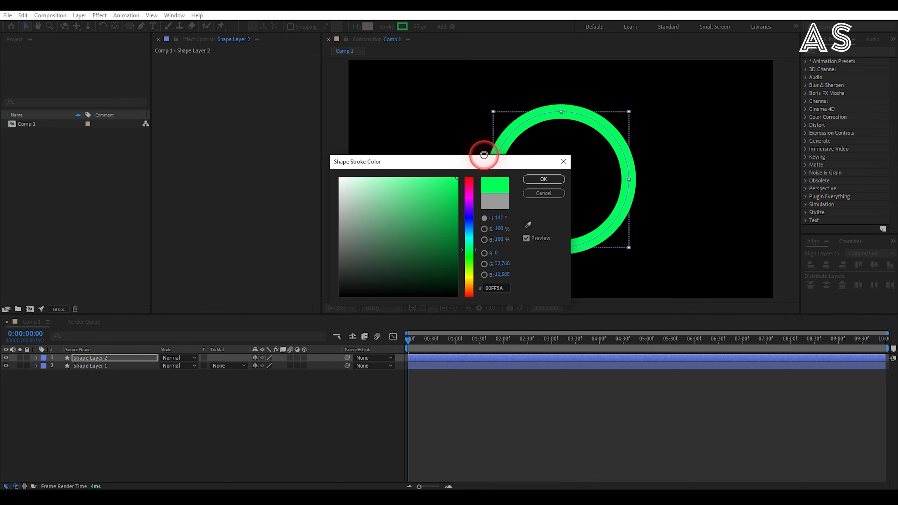
pyautogui.click(552, 179)
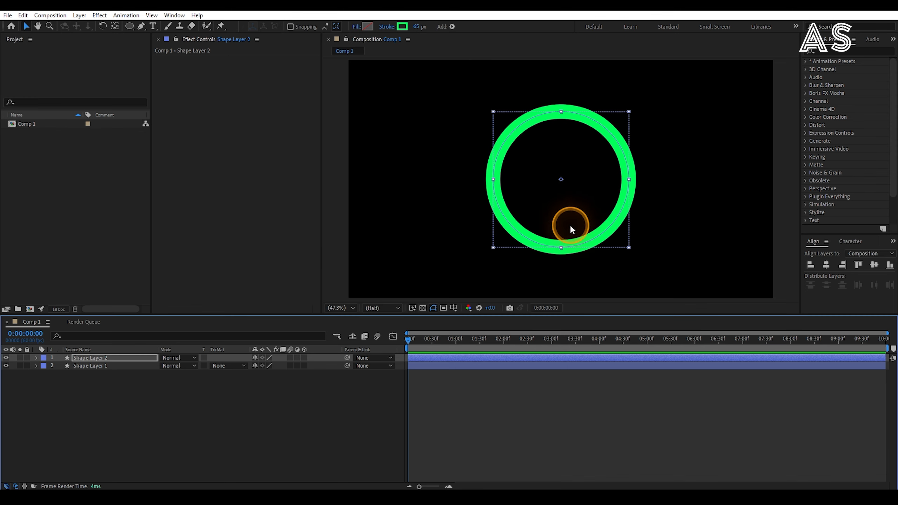
# - Add Trim Paths to the green circle's shape layer and expand its properties
pyautogui.click(42, 361)
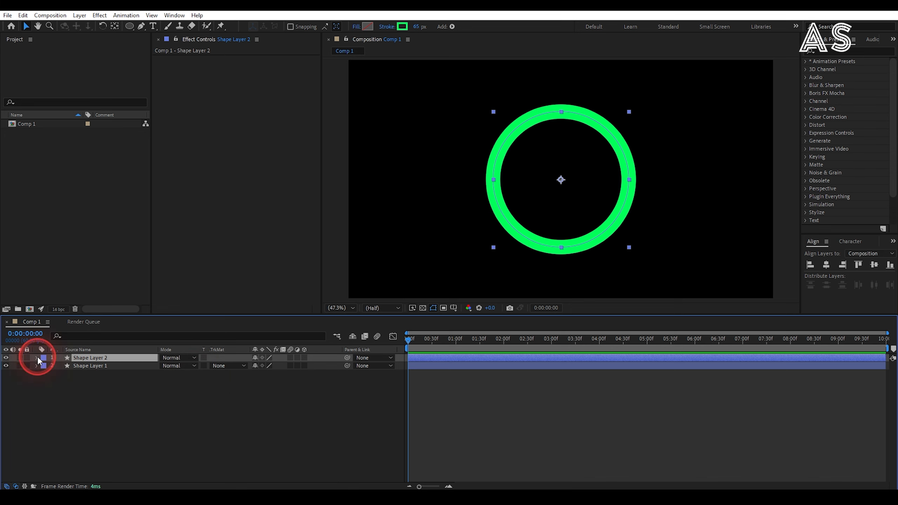
pyautogui.click(37, 359)
pyautogui.click(338, 366)
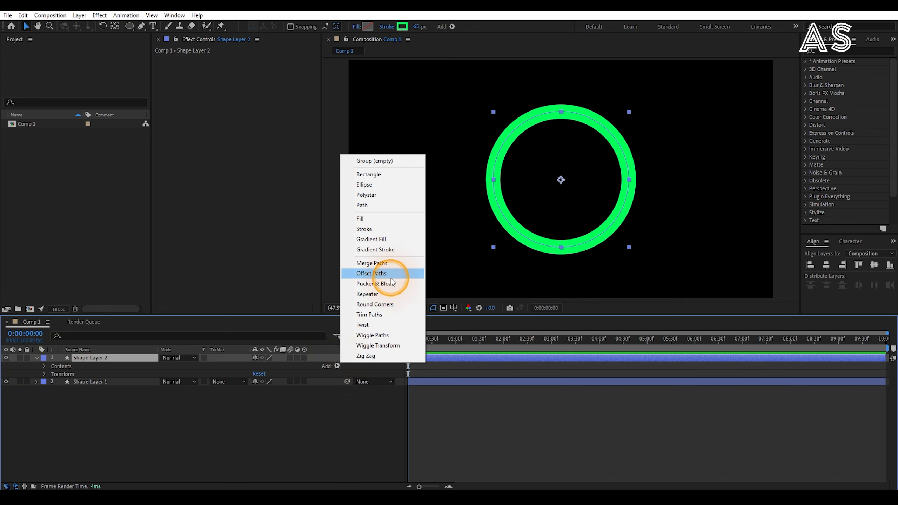
pyautogui.click(374, 316)
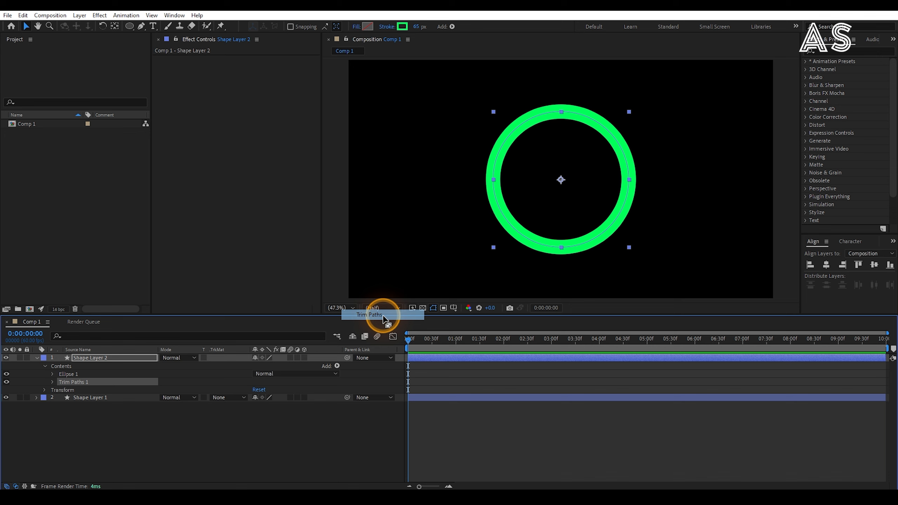
pyautogui.click(52, 383)
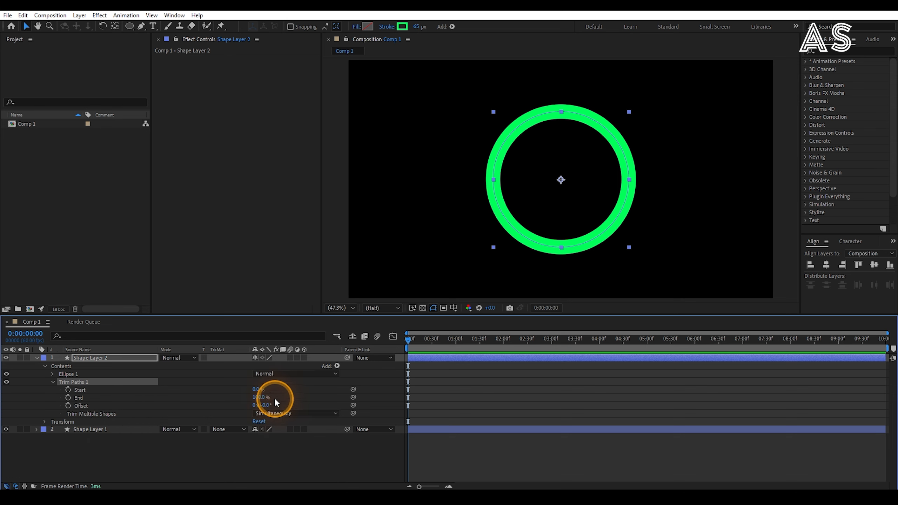
# - Keyframe the Trim Paths End from 0% at 0:00:00:00 to 100% at 0:00:02:00 and preview the green sweep
pyautogui.moveTo(255, 388); pyautogui.dragTo(261, 390)
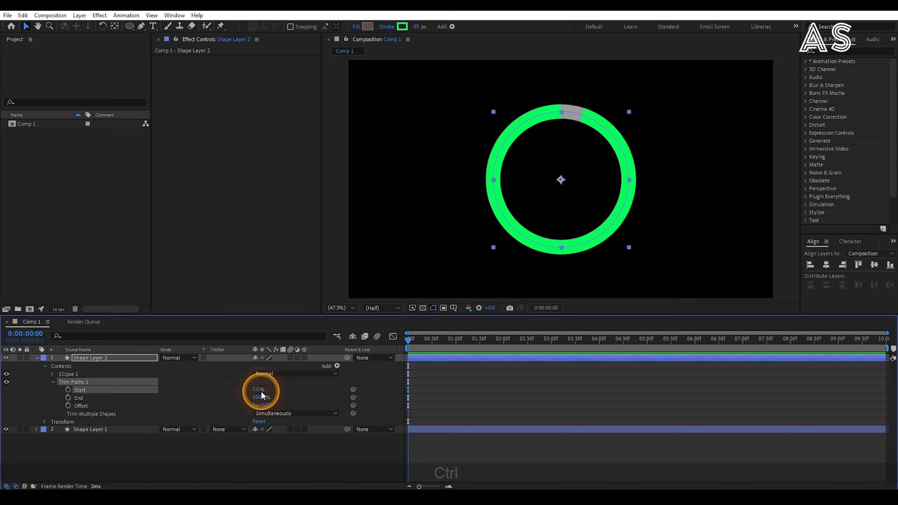
pyautogui.hotkey('ctrl', 'z')
pyautogui.click(70, 398)
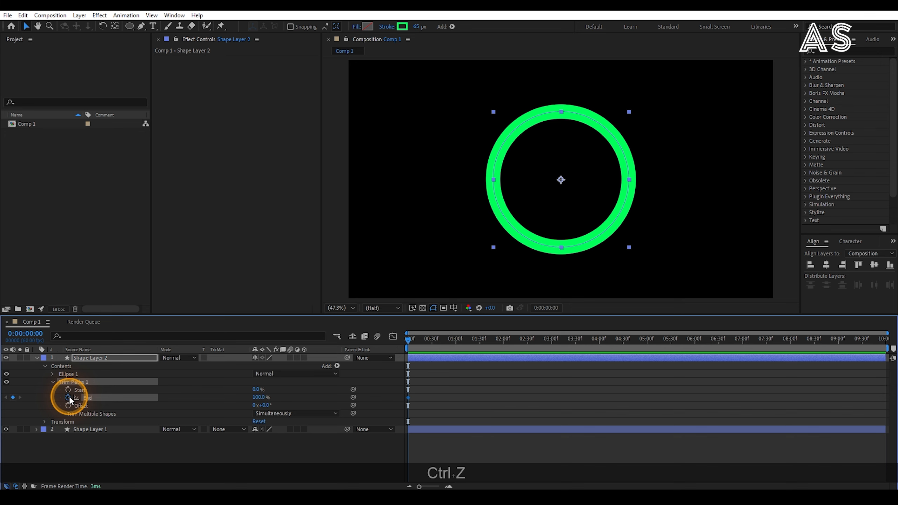
pyautogui.click(464, 340)
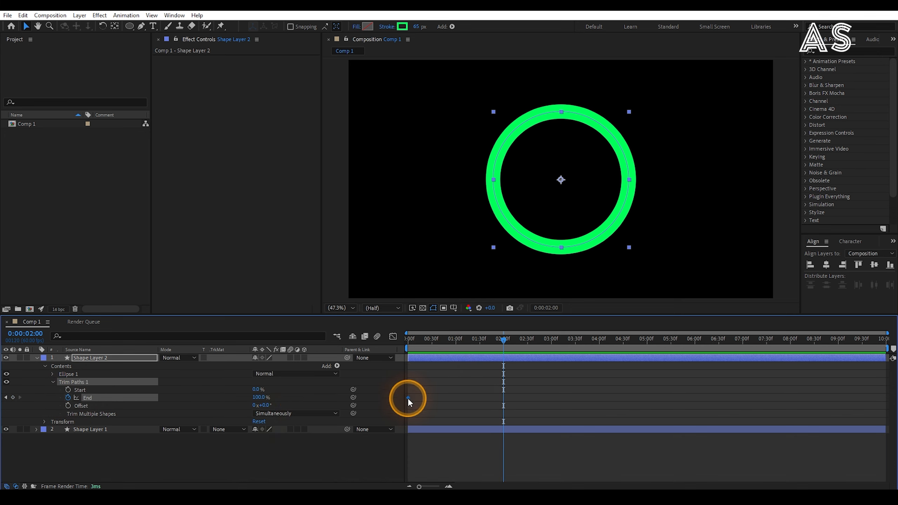
pyautogui.moveTo(409, 398); pyautogui.dragTo(502, 401)
pyautogui.press('Home')
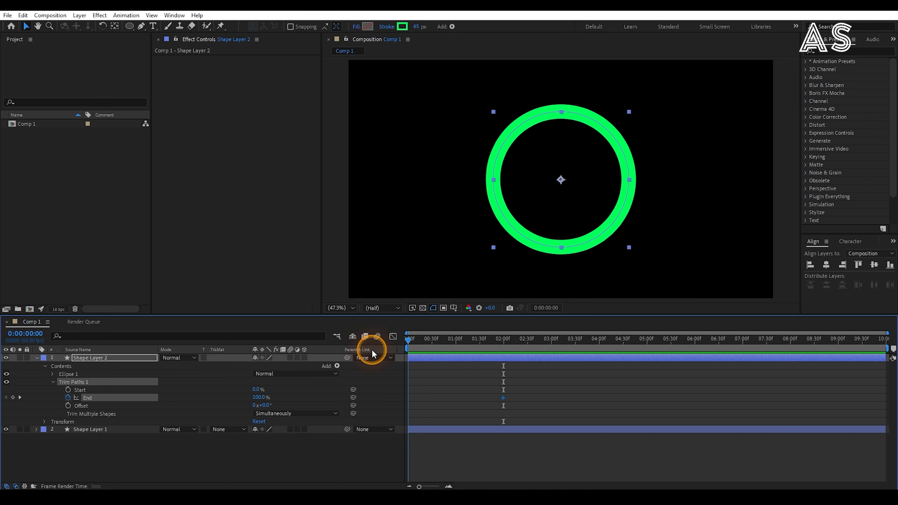
pyautogui.moveTo(280, 399); pyautogui.dragTo(191, 396)
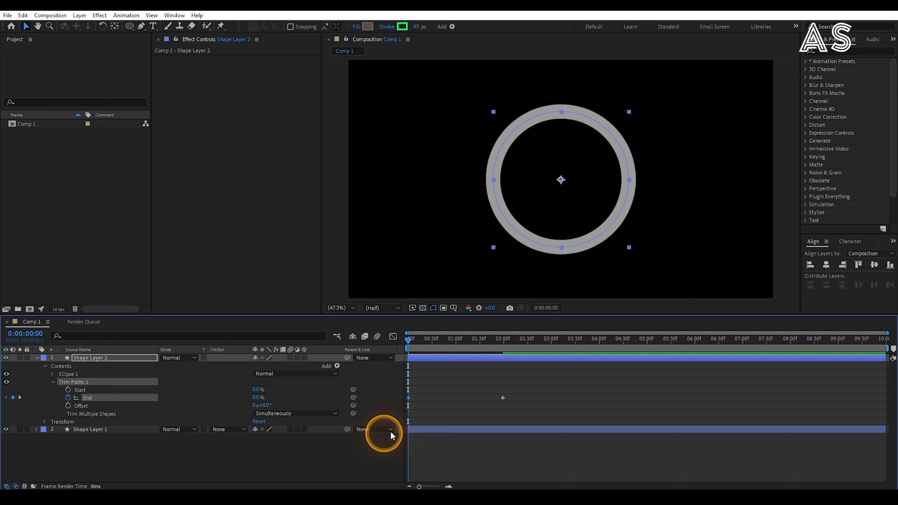
pyautogui.press('space')
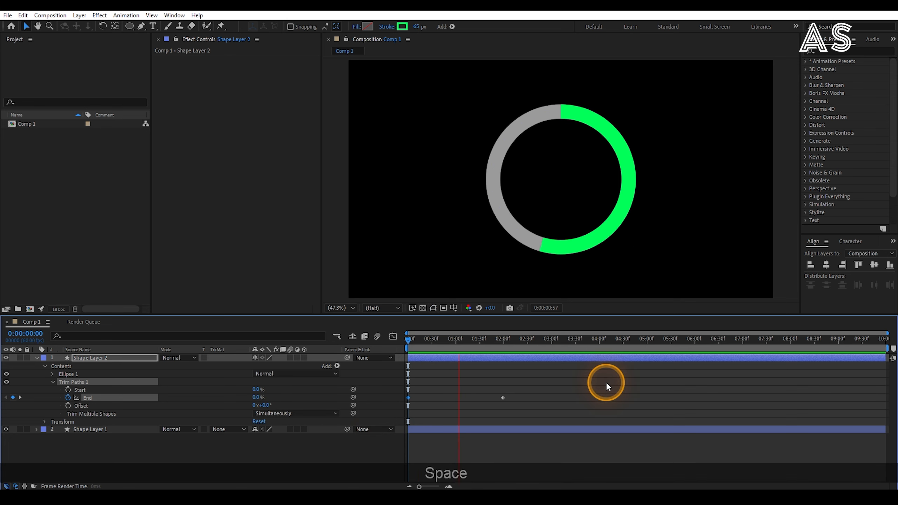
pyautogui.press('space')
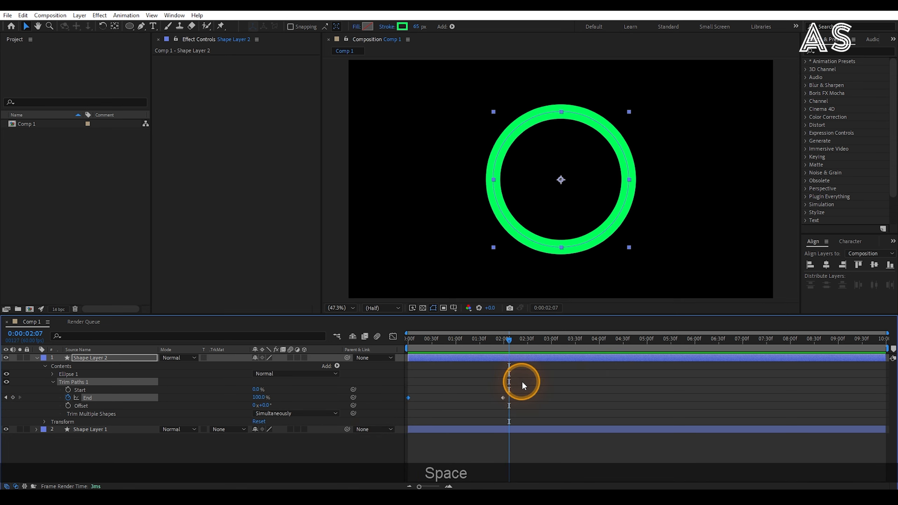
# - Apply Easy Ease to both Trim Paths End keyframes and reshape their speed graph with longer ease handles
pyautogui.moveTo(523, 382); pyautogui.dragTo(402, 406)
pyautogui.press('F9')
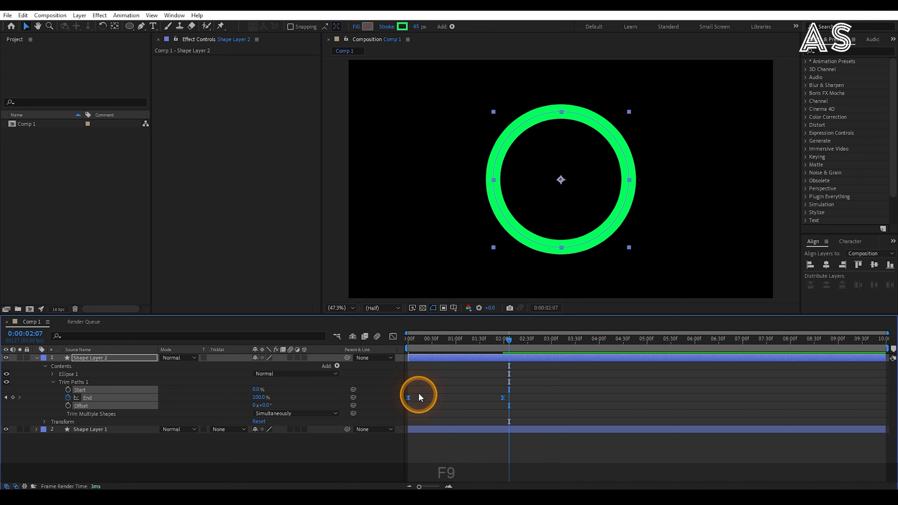
pyautogui.click(393, 336)
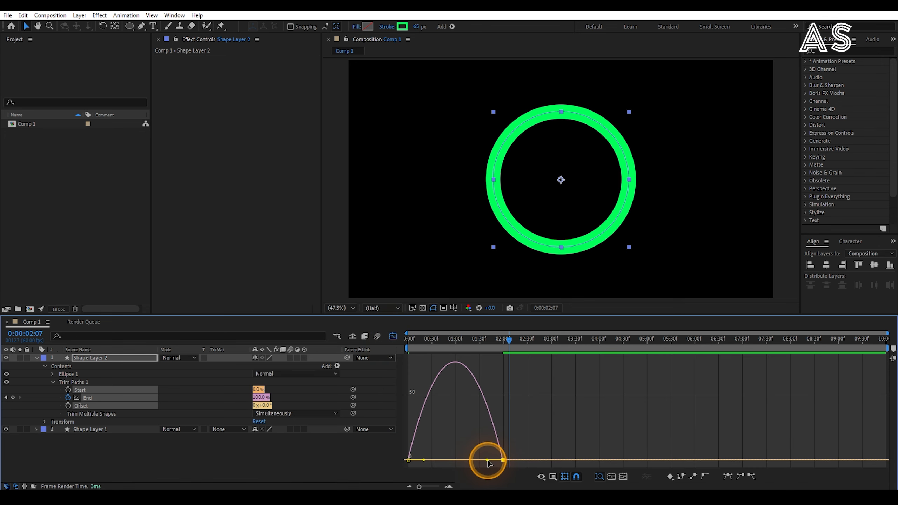
pyautogui.rightClick(536, 436)
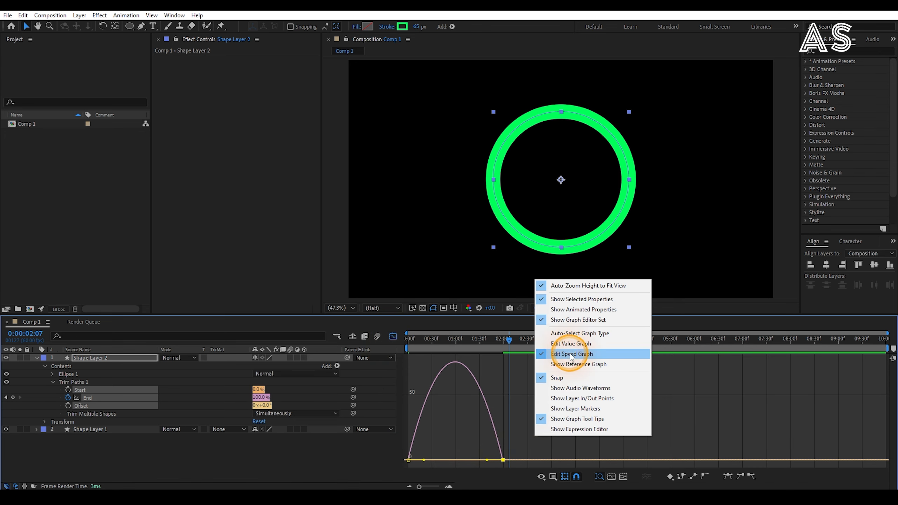
pyautogui.click(512, 403)
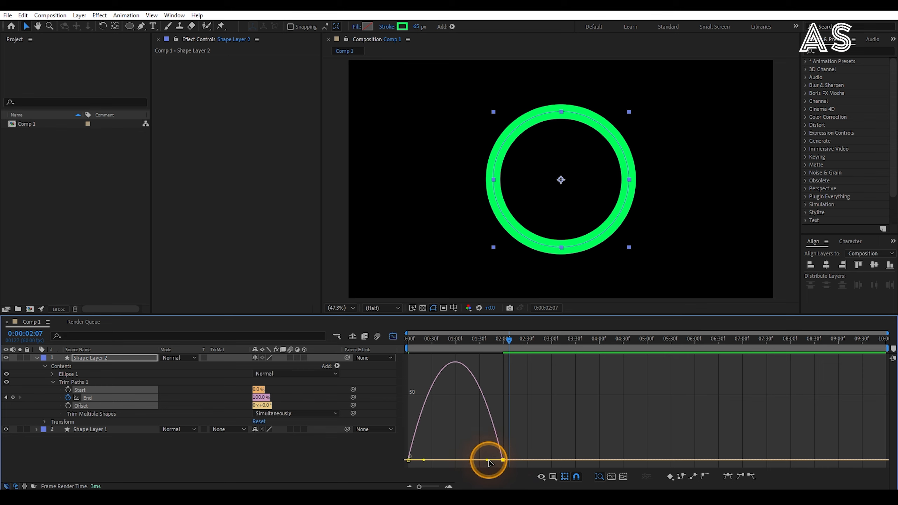
pyautogui.moveTo(487, 460); pyautogui.dragTo(442, 461)
pyautogui.click(409, 460)
pyautogui.click(423, 461)
pyautogui.click(394, 337)
# - Play back the eased sweep, shorten the work area to about 0:00:02:30, and collapse Shape Layer 2
pyautogui.moveTo(486, 340); pyautogui.dragTo(376, 350)
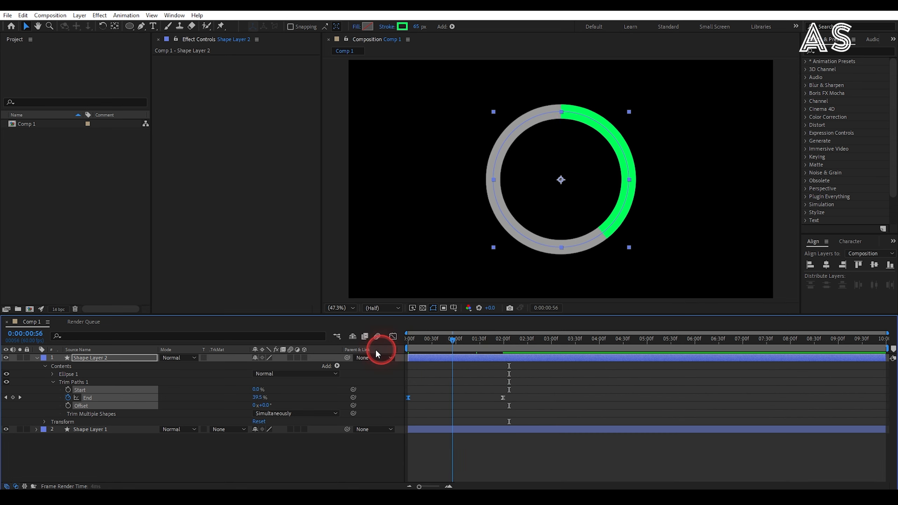
pyautogui.press('space')
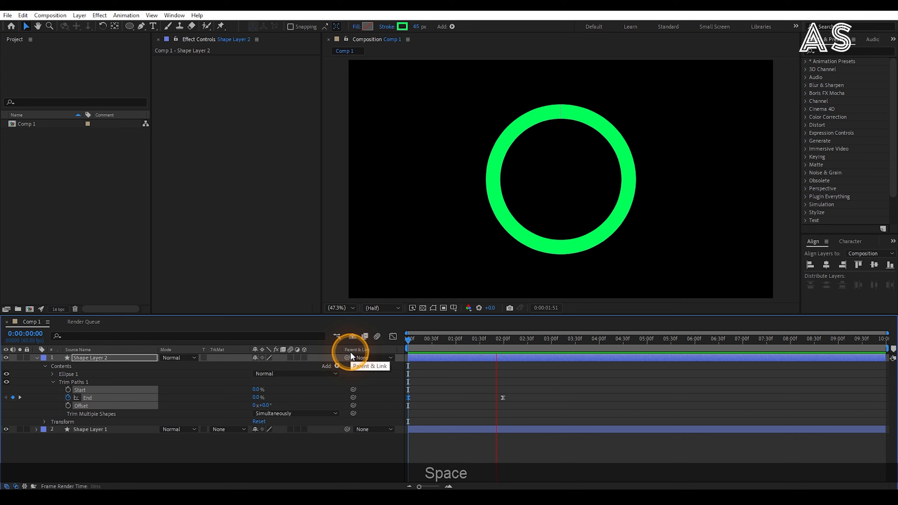
pyautogui.click(36, 357)
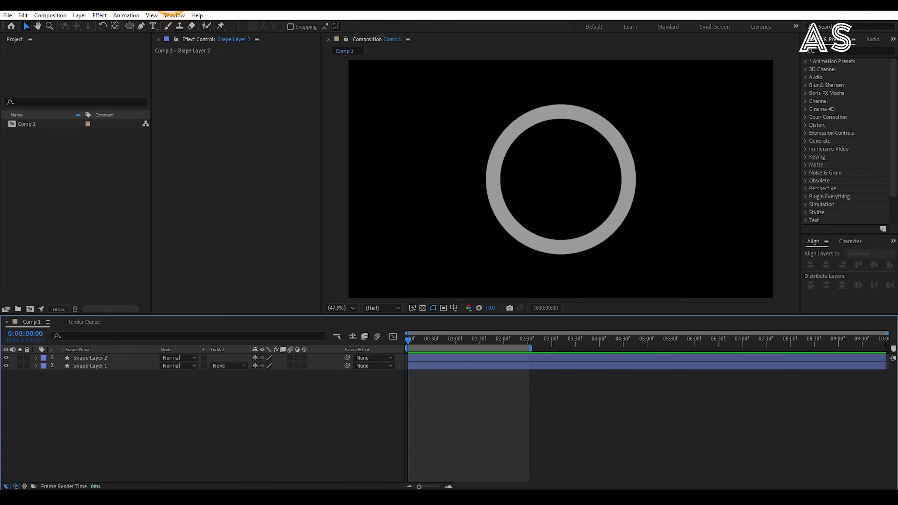
# - Add a text layer reading 0 inside the circle, centre it in the composition, and centre its anchor point
pyautogui.click(153, 26)
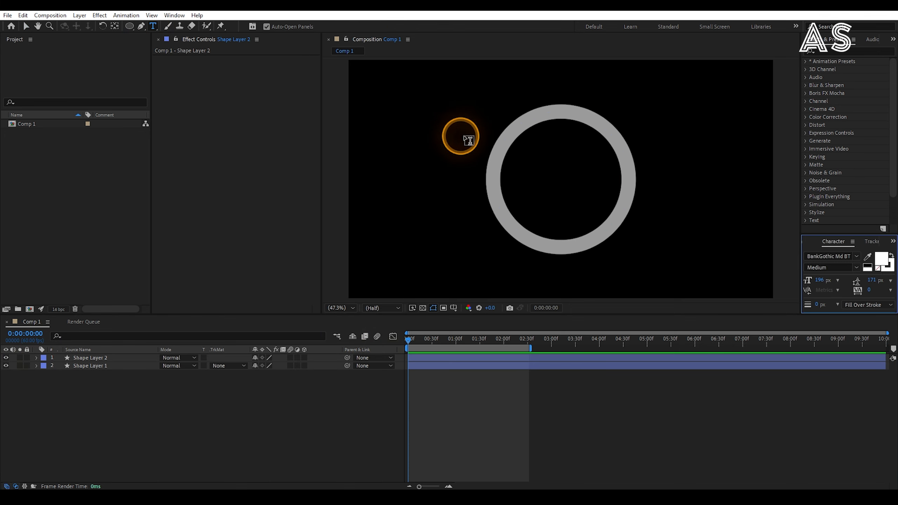
pyautogui.click(549, 187)
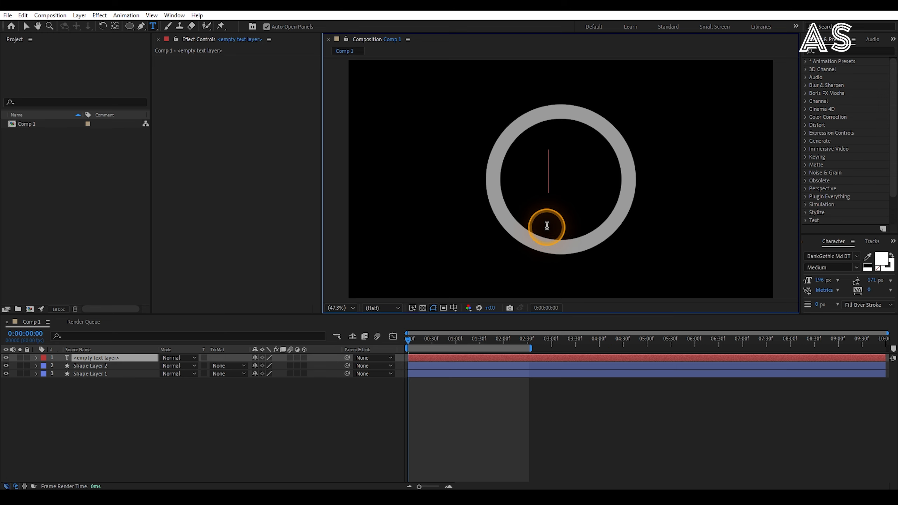
pyautogui.write('0v')
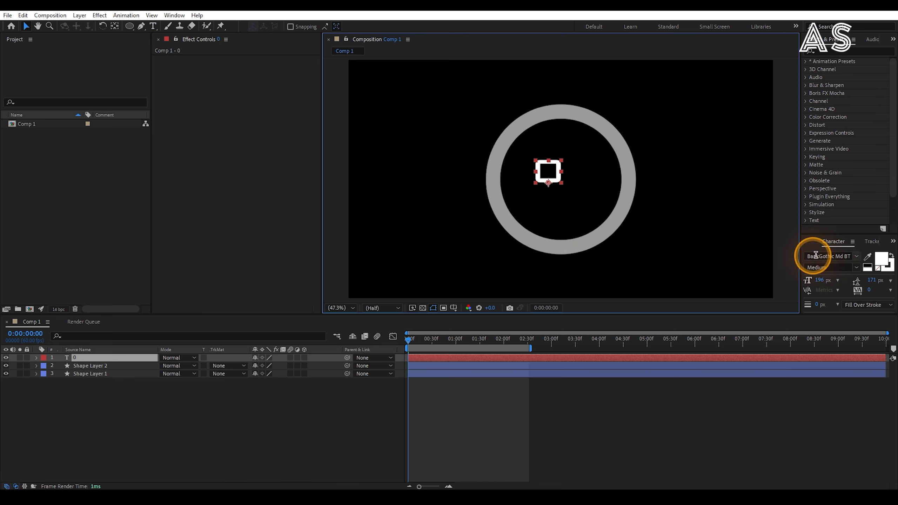
pyautogui.click(809, 242)
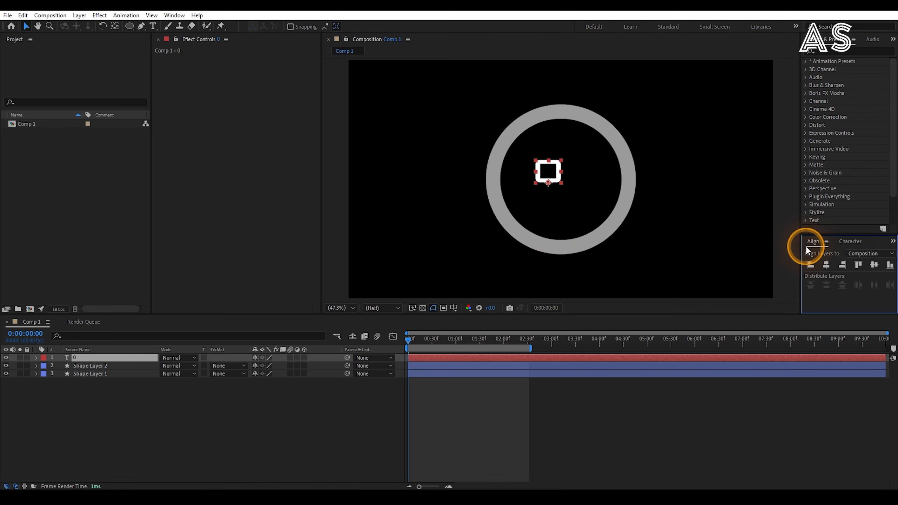
pyautogui.click(825, 265)
pyautogui.click(874, 265)
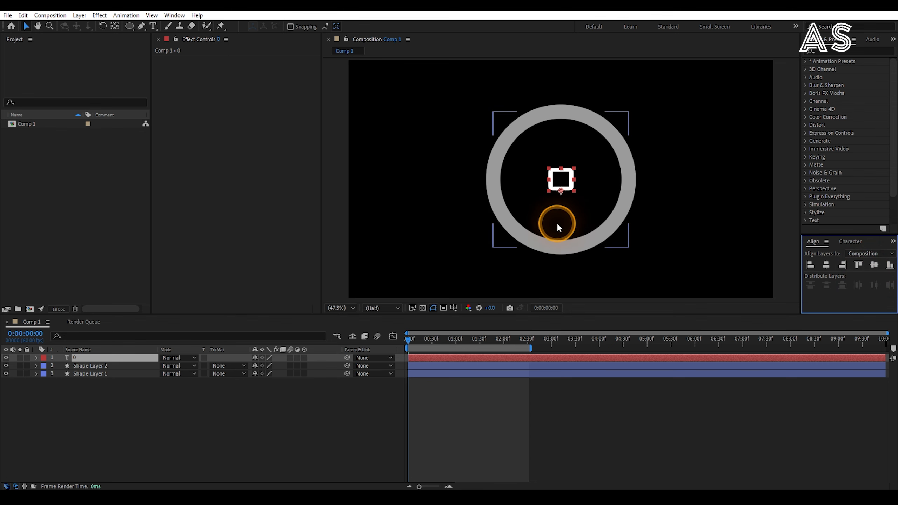
pyautogui.doubleClick(115, 27)
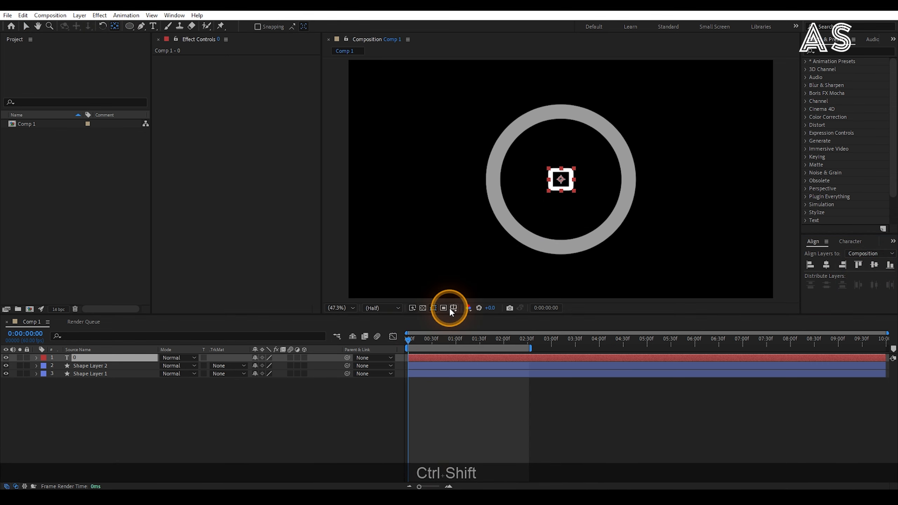
# - Find the Slider Control effect and apply it to the 0 text layer
pyautogui.click(237, 414)
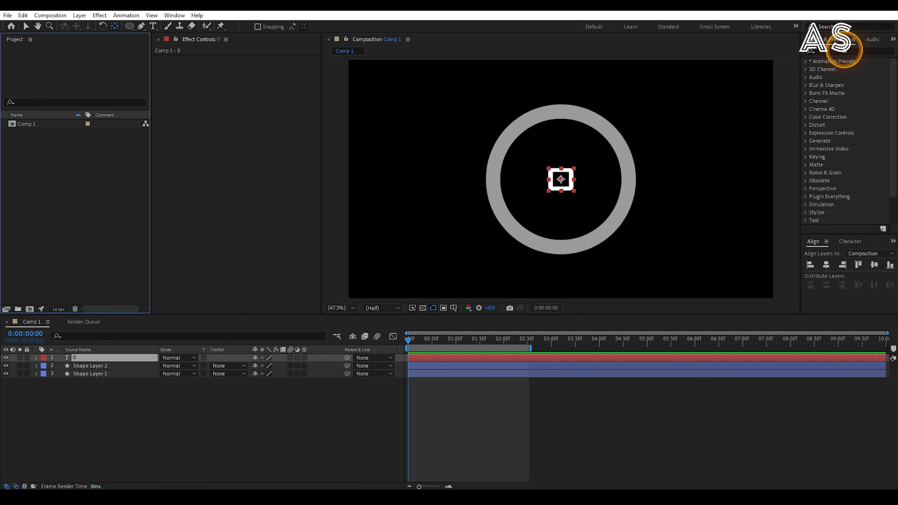
pyautogui.click(846, 51)
pyautogui.write('Slider')
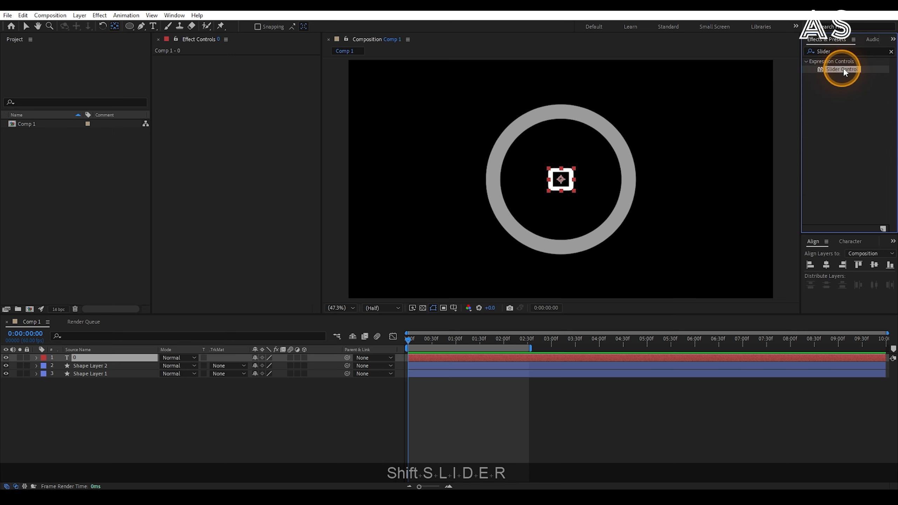
pyautogui.moveTo(843, 70); pyautogui.dragTo(113, 357)
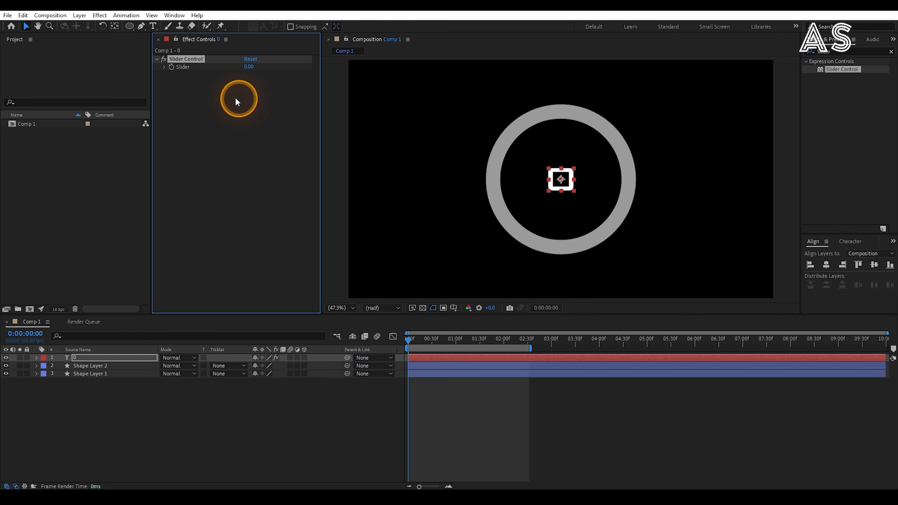
# - Add an expression to the 0 text layer's Source Text that links it to the Slider Control effect's Slider property
pyautogui.click(36, 358)
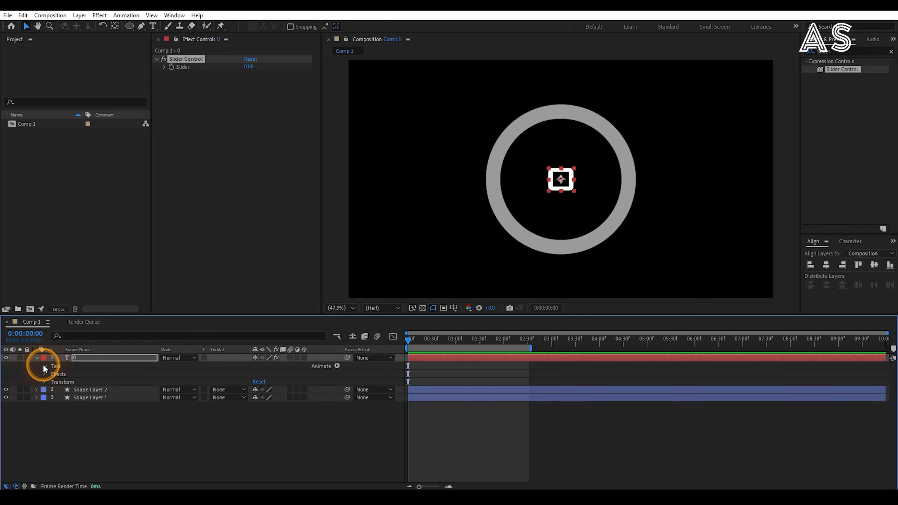
pyautogui.click(44, 366)
pyautogui.press('alt')
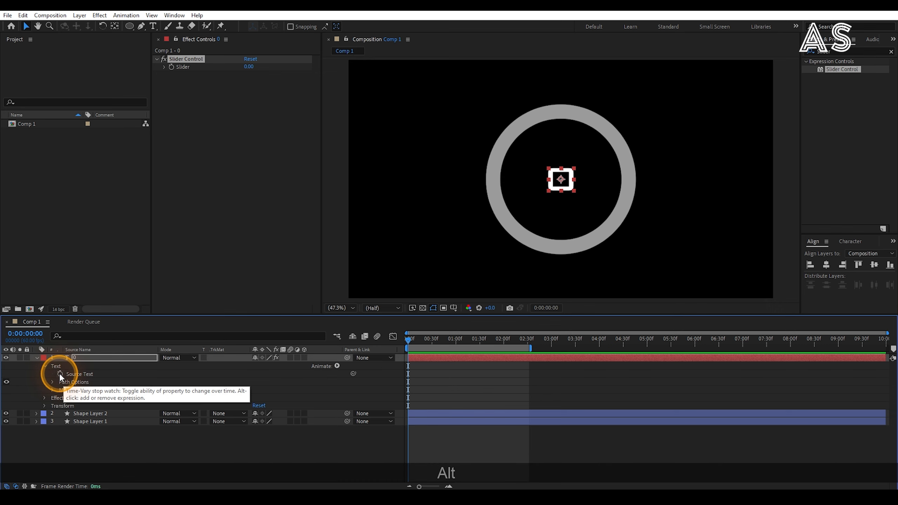
pyautogui.keyDown('alt'); pyautogui.click(60, 375); pyautogui.keyUp('alt')
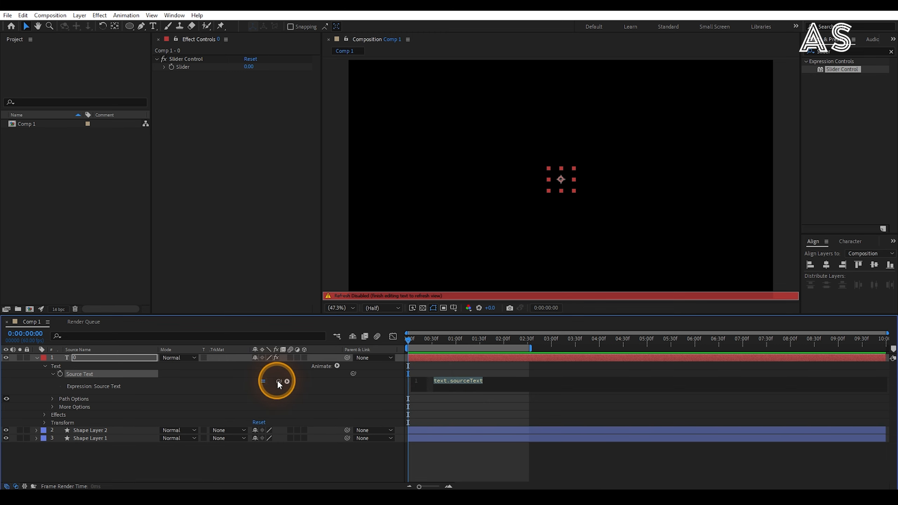
pyautogui.moveTo(279, 381); pyautogui.dragTo(97, 129)
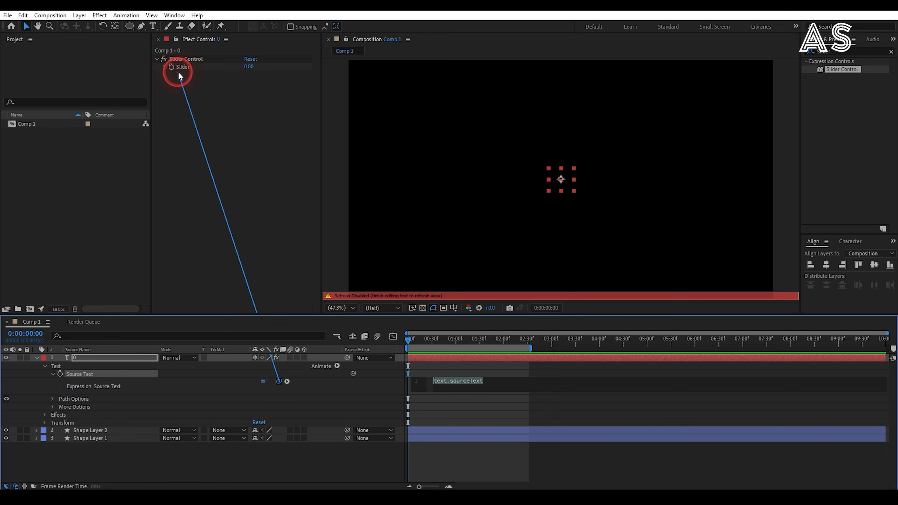
pyautogui.moveTo(188, 66); pyautogui.dragTo(188, 66)
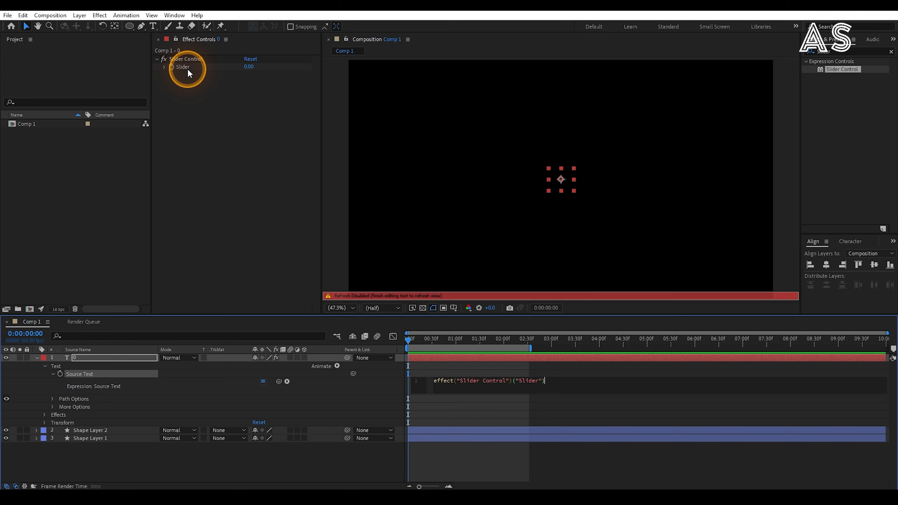
pyautogui.click(524, 379)
pyautogui.click(560, 179)
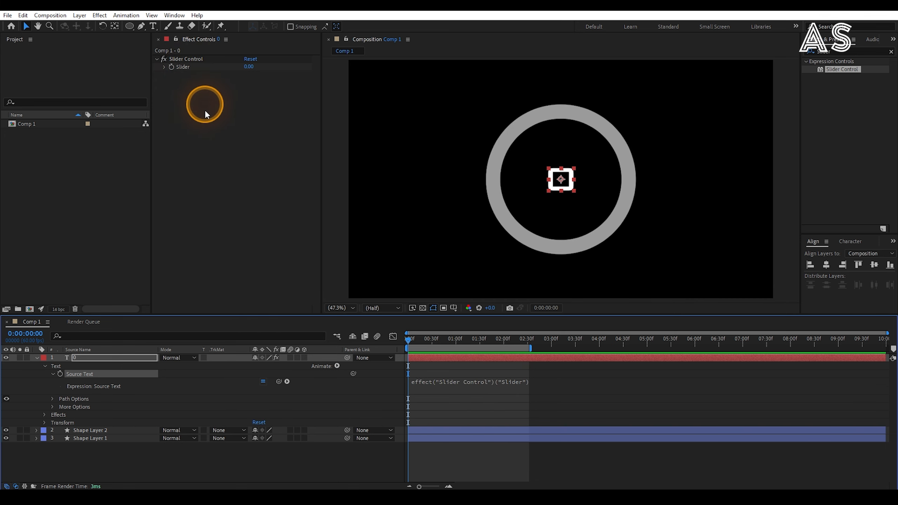
# - Try out the Slider value, set it to 0, and add a Slider keyframe at 0:00:00:00
pyautogui.moveTo(416, 345); pyautogui.dragTo(398, 339)
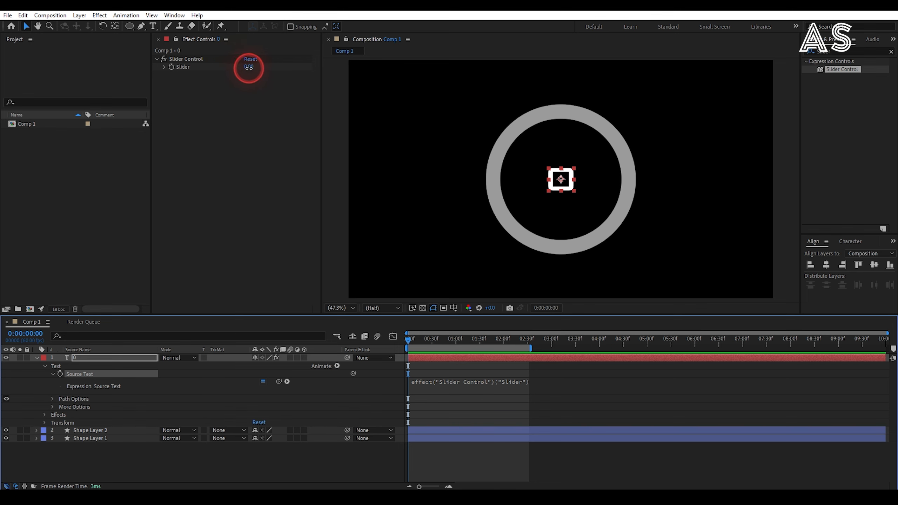
pyautogui.moveTo(249, 67); pyautogui.dragTo(246, 75)
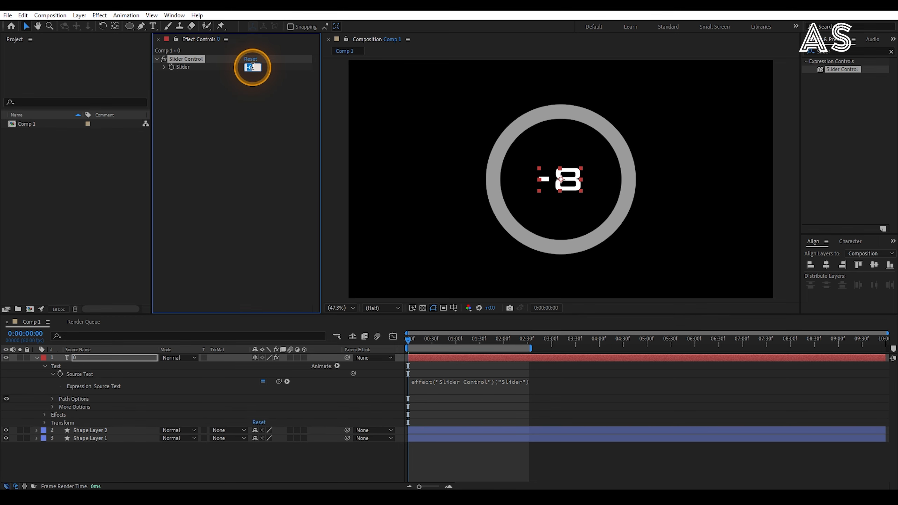
pyautogui.write('0')
pyautogui.press('Return')
pyautogui.click(381, 338)
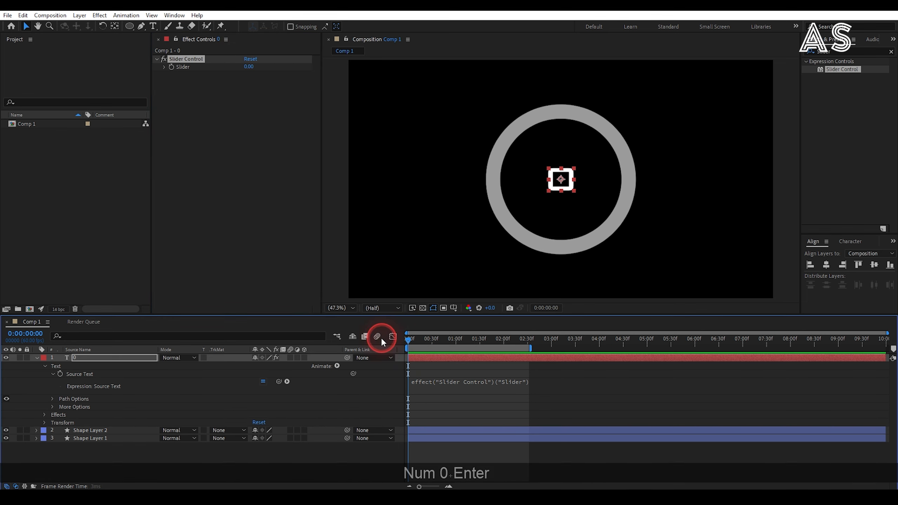
pyautogui.click(173, 71)
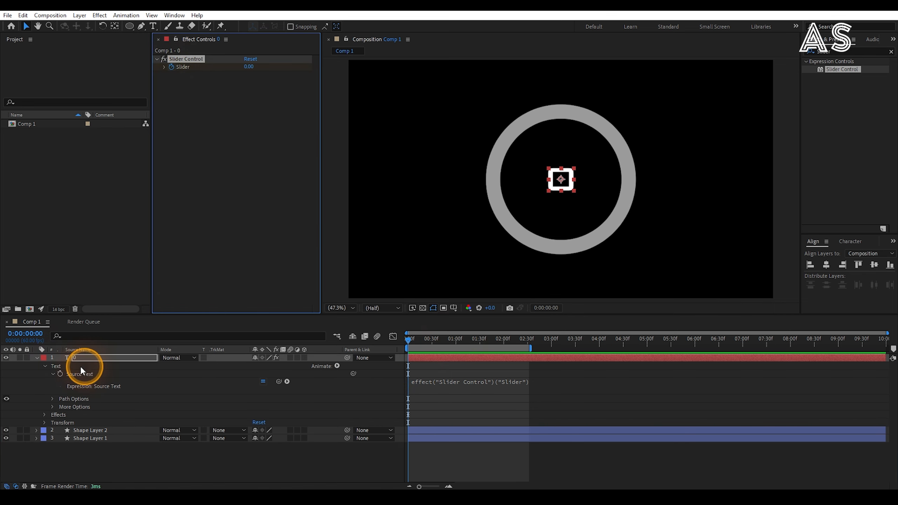
# - Reveal Shape Layer 2's End keyframes and, at its second keyframe (0:00:01:59), set the text layer's Slider to 100
pyautogui.click(37, 357)
pyautogui.click(108, 367)
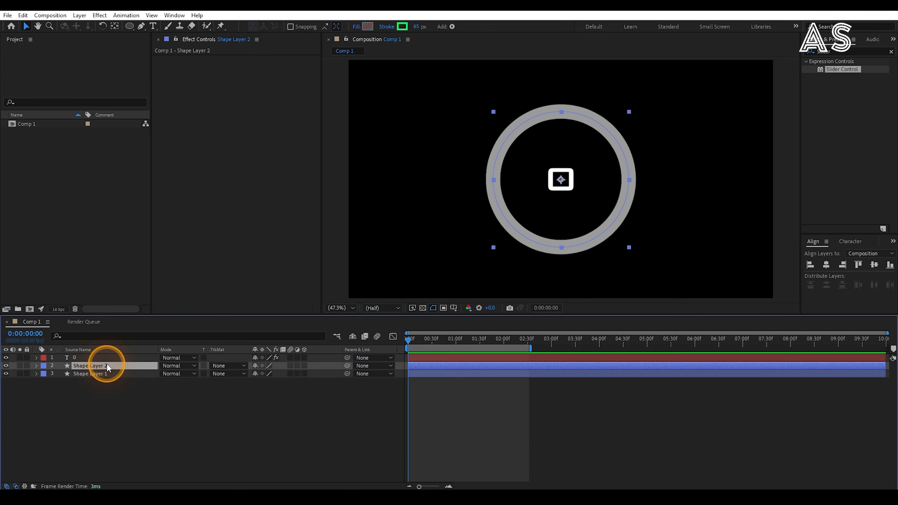
pyautogui.press('u')
pyautogui.moveTo(457, 339); pyautogui.dragTo(503, 341)
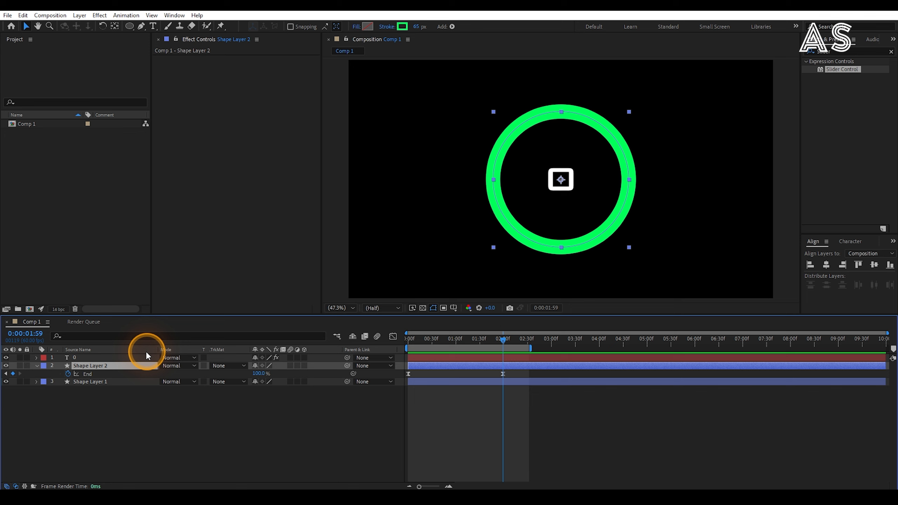
pyautogui.click(137, 357)
pyautogui.click(249, 67)
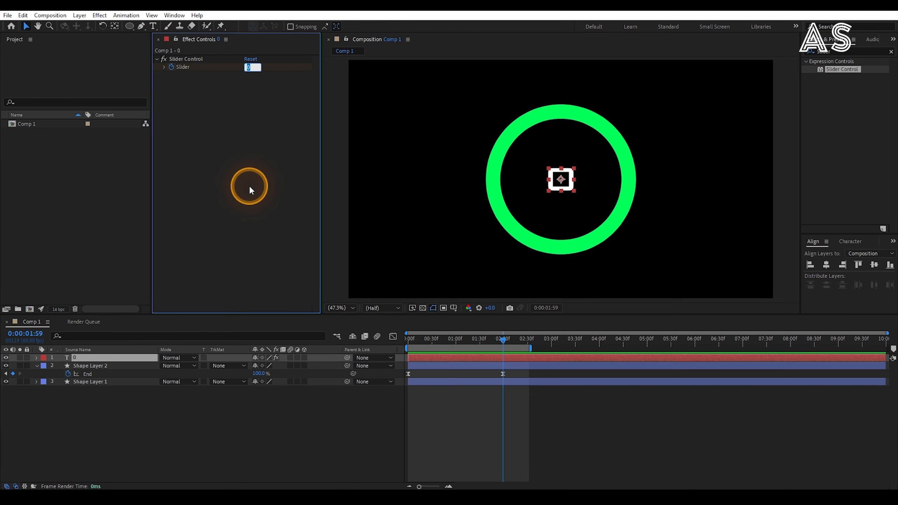
pyautogui.write('100')
pyautogui.press('Return')
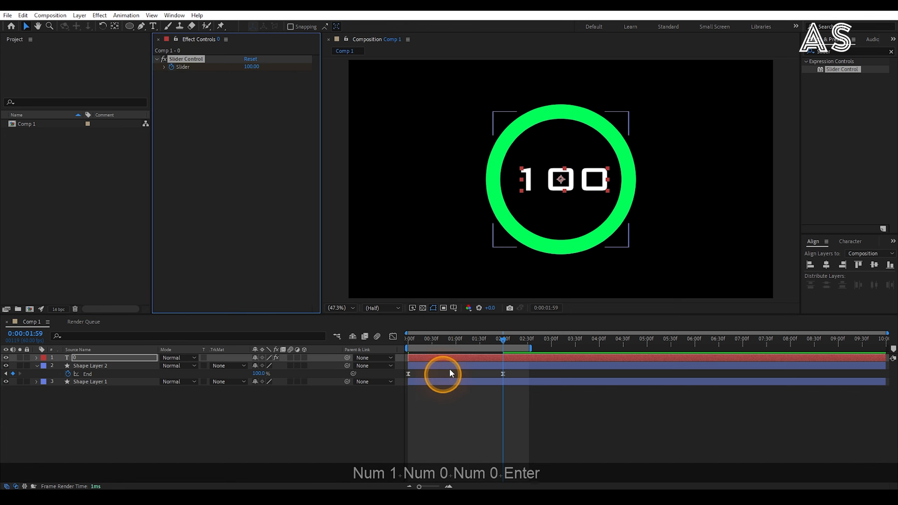
# - Scrub the number animation back to 0:00:00:00 and check the text layer's Slider keyframes
pyautogui.moveTo(482, 341); pyautogui.dragTo(372, 350)
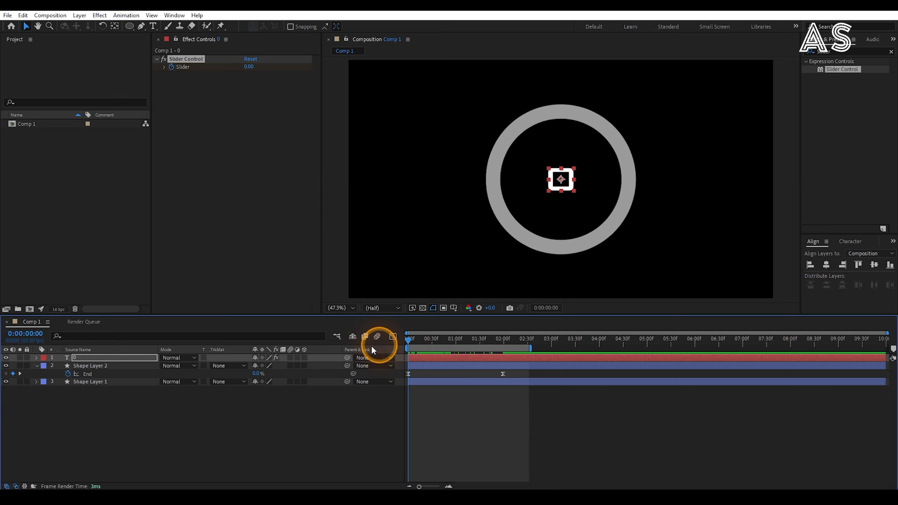
pyautogui.click(142, 356)
pyautogui.press('u')
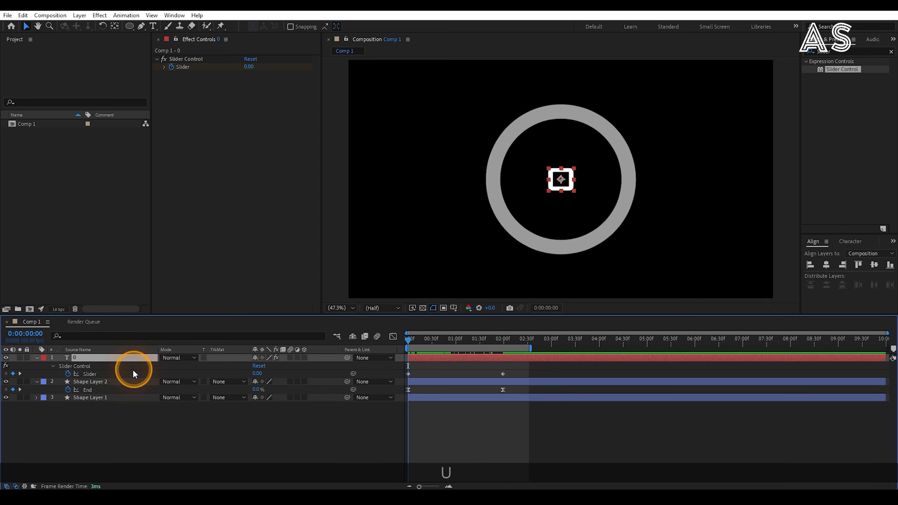
pyautogui.press('u')
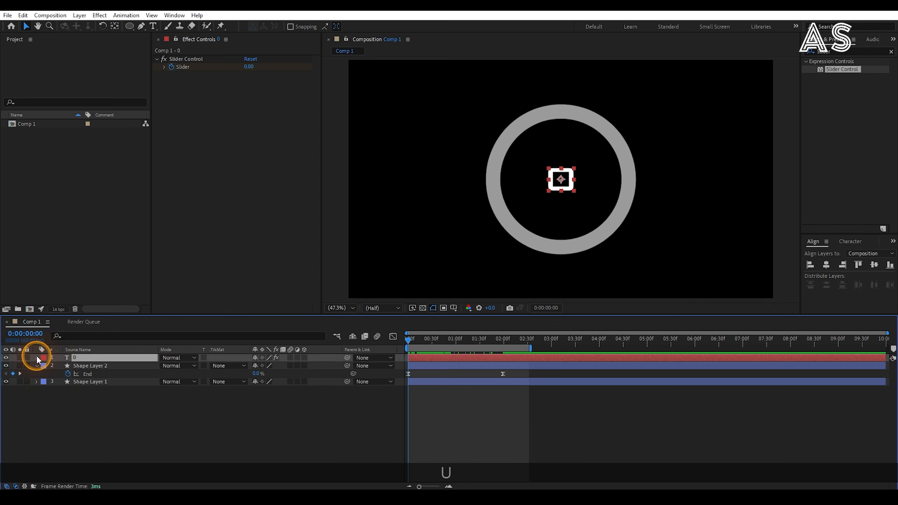
# - Extend the Source Text expression with .value.toFixed()+"%" so the number is rounded and followed by a percent sign
pyautogui.click(37, 357)
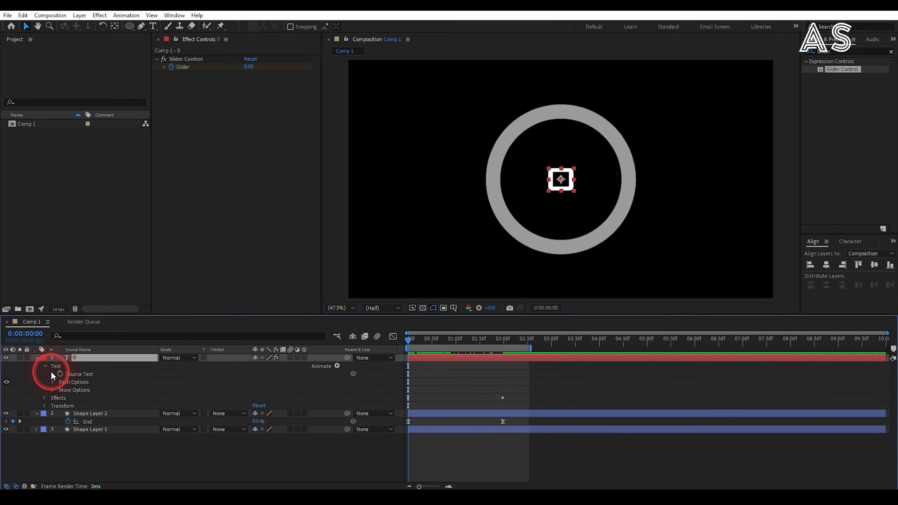
pyautogui.click(51, 373)
pyautogui.click(489, 383)
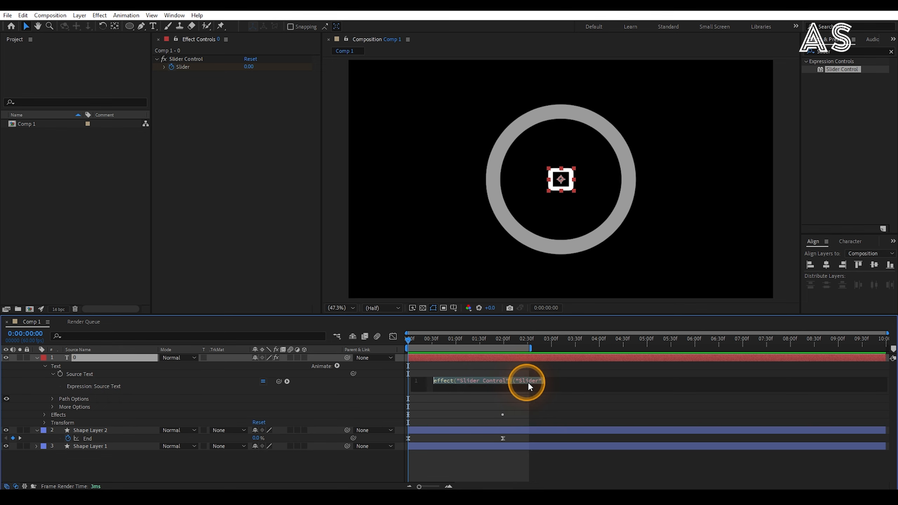
pyautogui.click(548, 381)
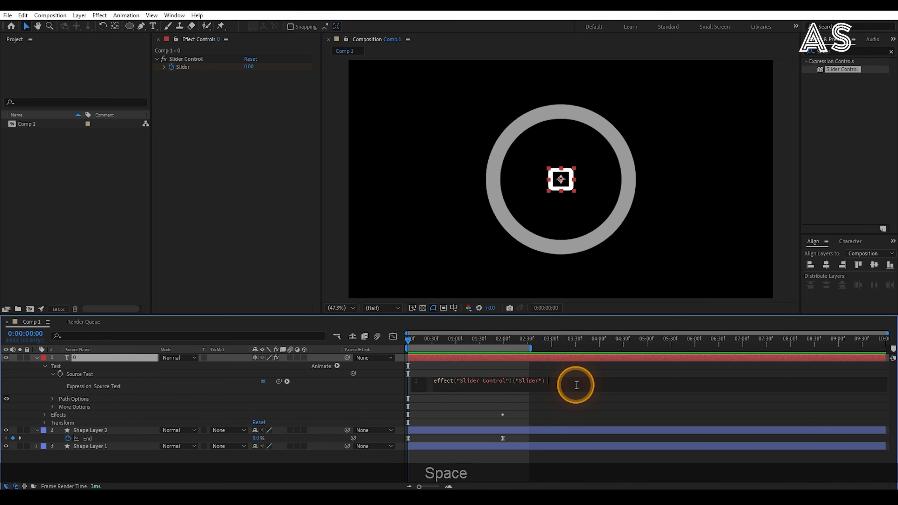
pyautogui.write('.value')
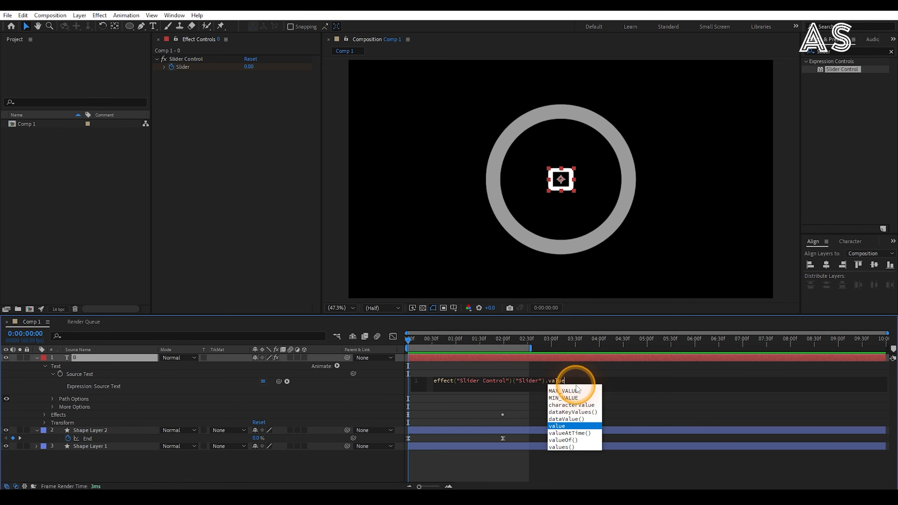
pyautogui.write('.to')
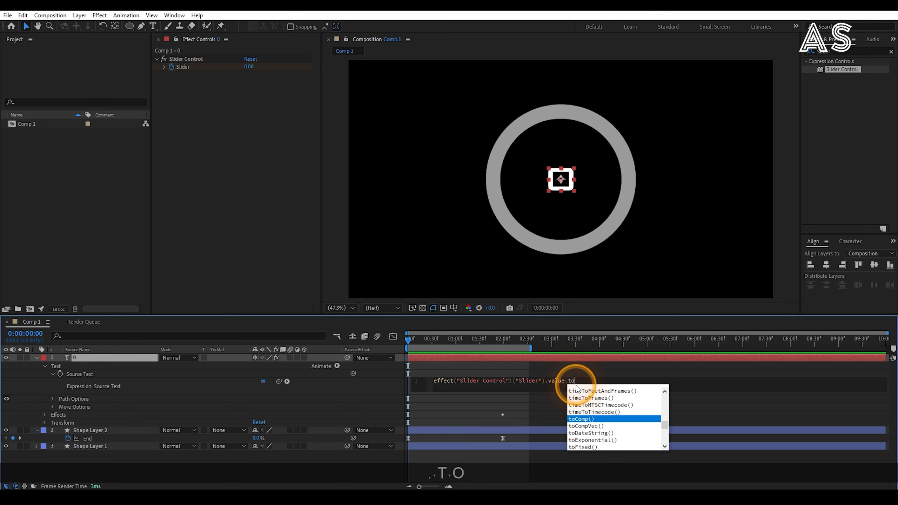
pyautogui.write('fixed')
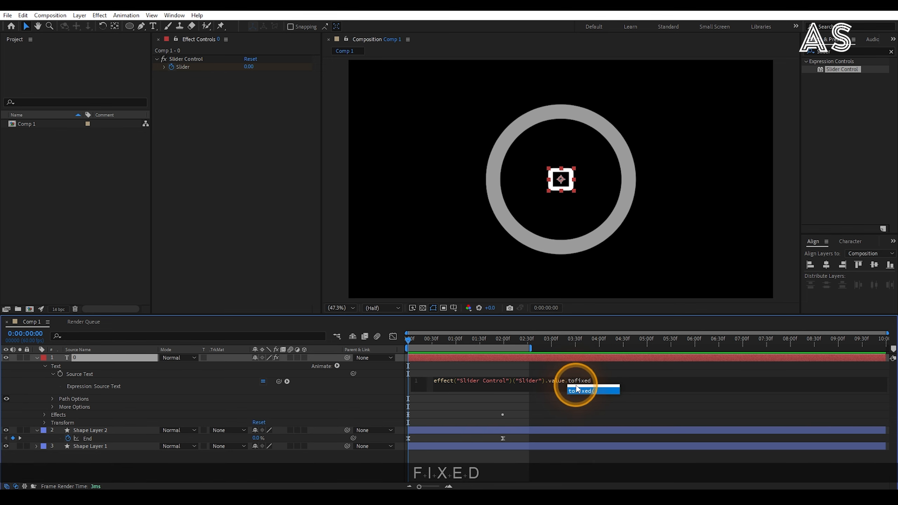
pyautogui.press('Return')
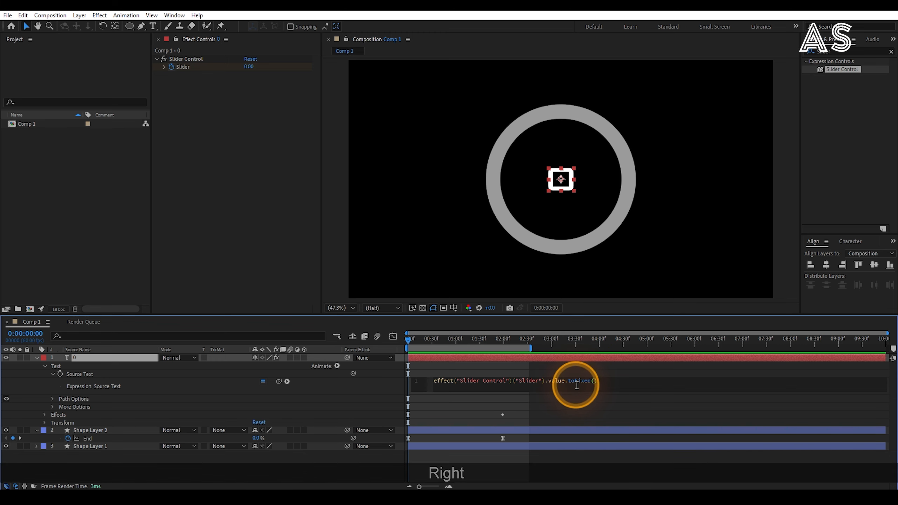
pyautogui.write('+""')
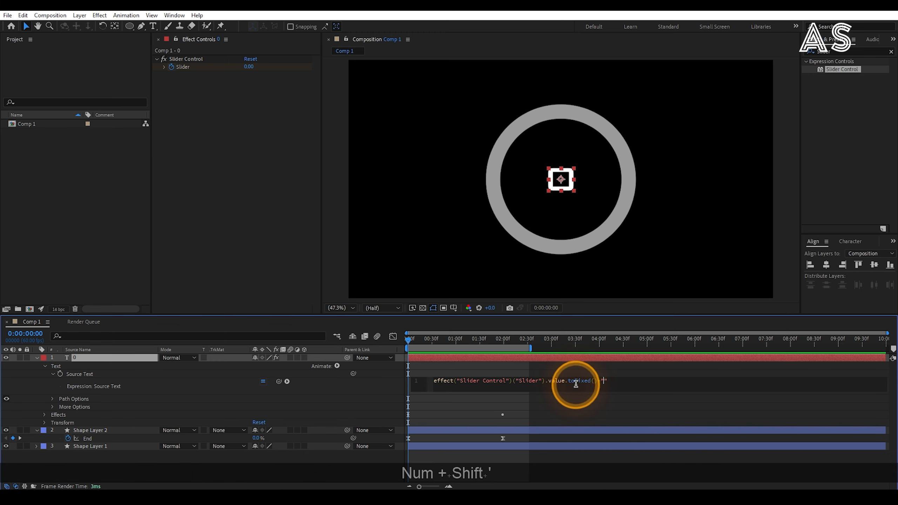
pyautogui.write('%')
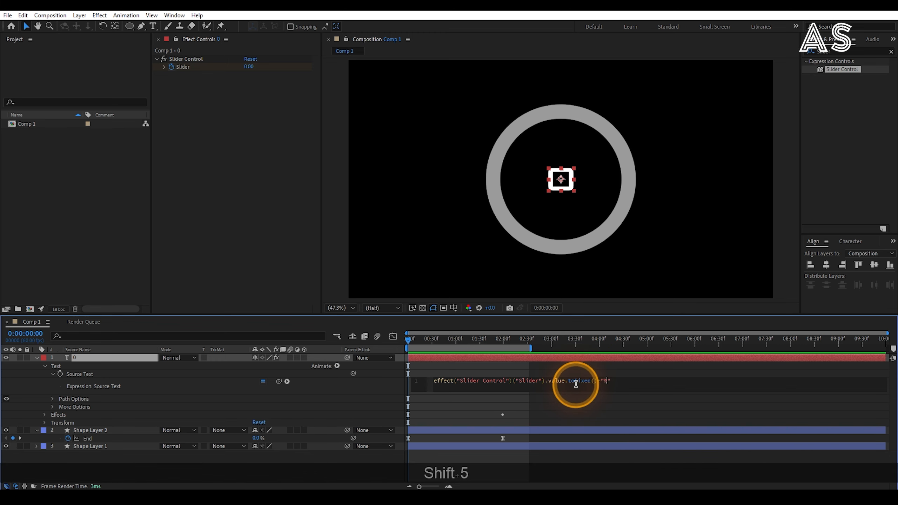
pyautogui.click(639, 381)
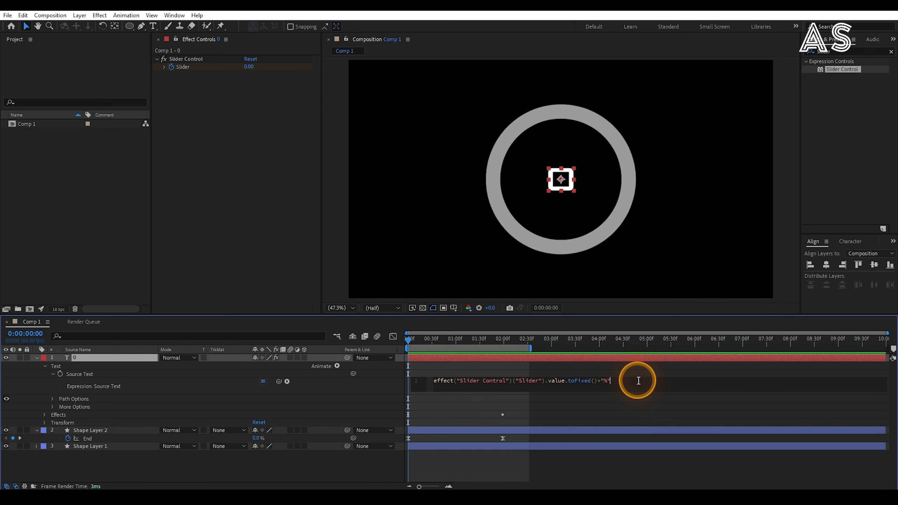
pyautogui.press('Return')
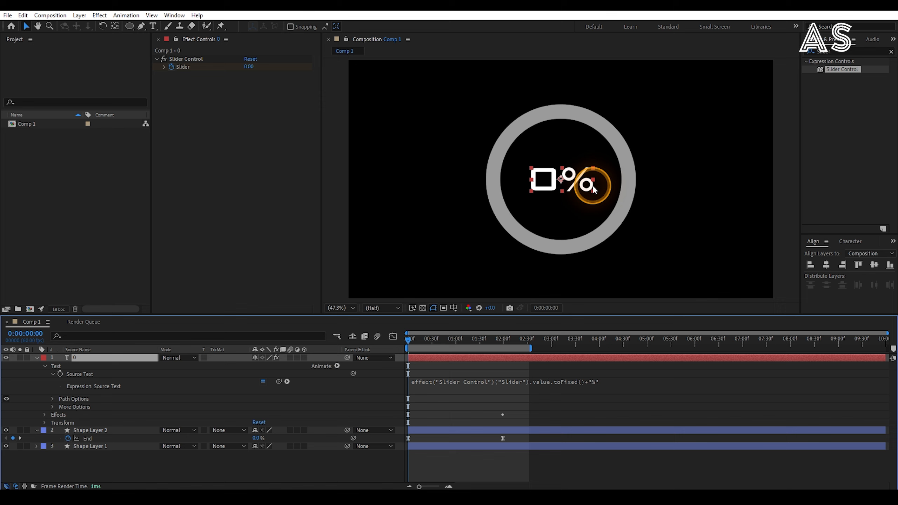
# - Replace the percent sign in the Source Text expression with a $ suffix
pyautogui.click(590, 381)
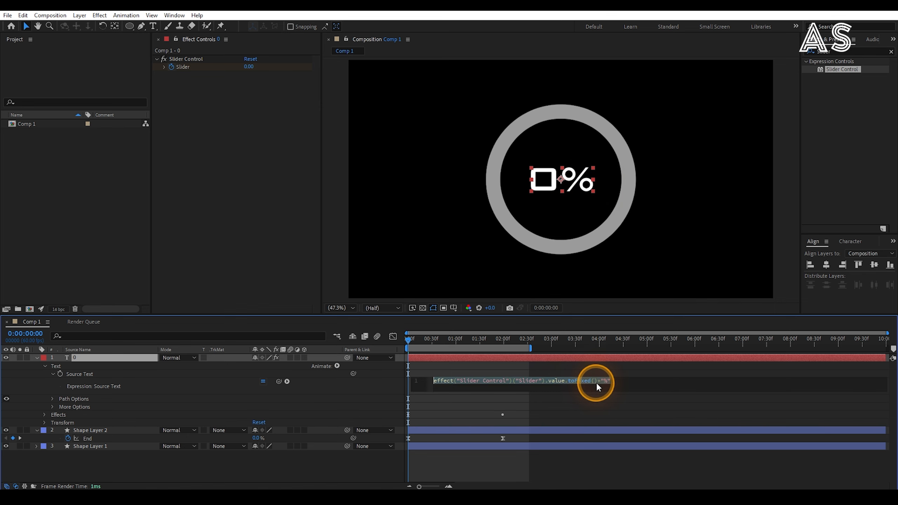
pyautogui.click(606, 381)
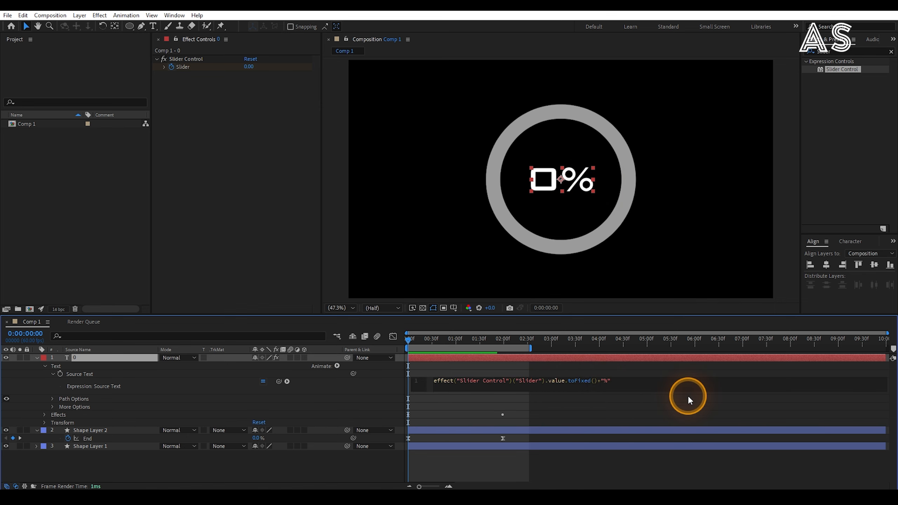
pyautogui.press('Delete')
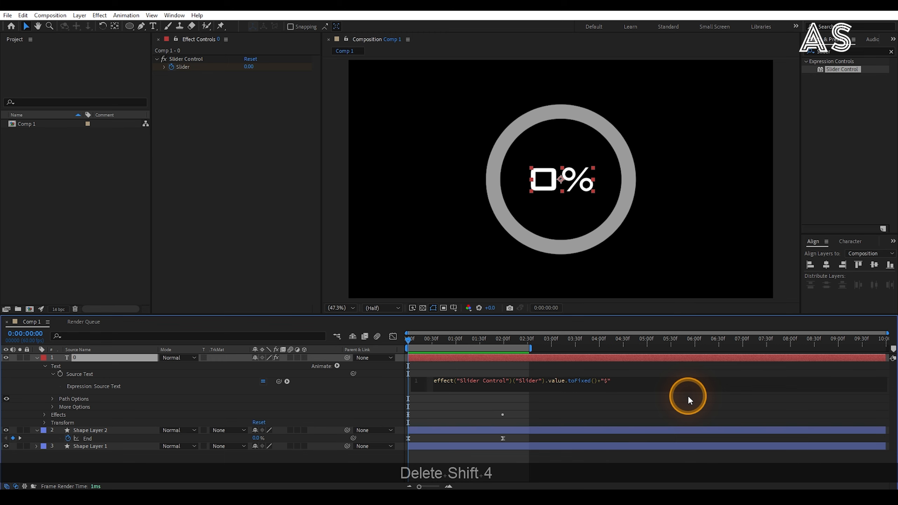
pyautogui.write('$')
pyautogui.press('KP_Enter')
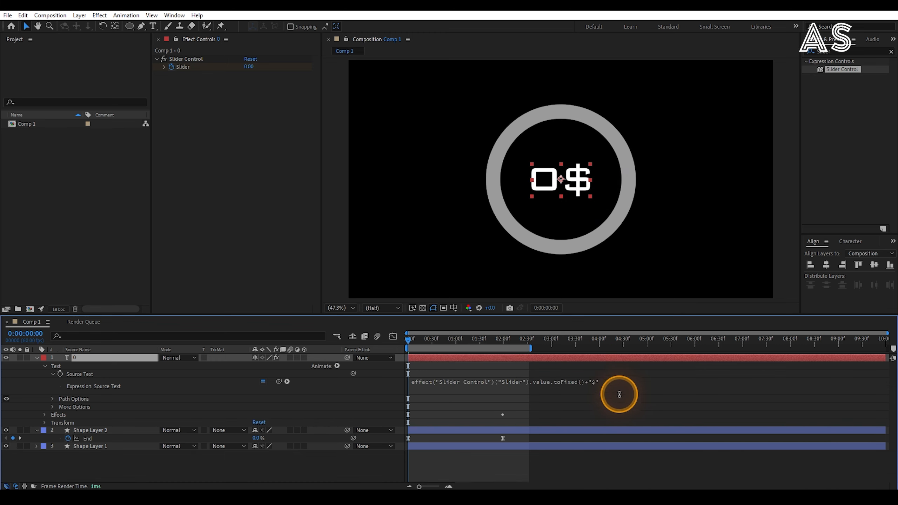
# - Change the Source Text expression's $ suffix back to %
pyautogui.click(598, 380)
pyautogui.click(611, 382)
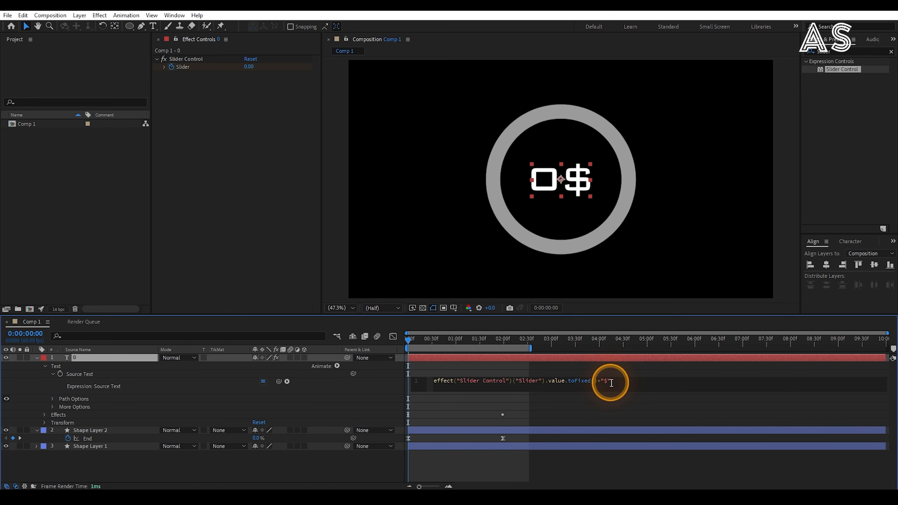
pyautogui.press('BackSpace')
pyautogui.write('%')
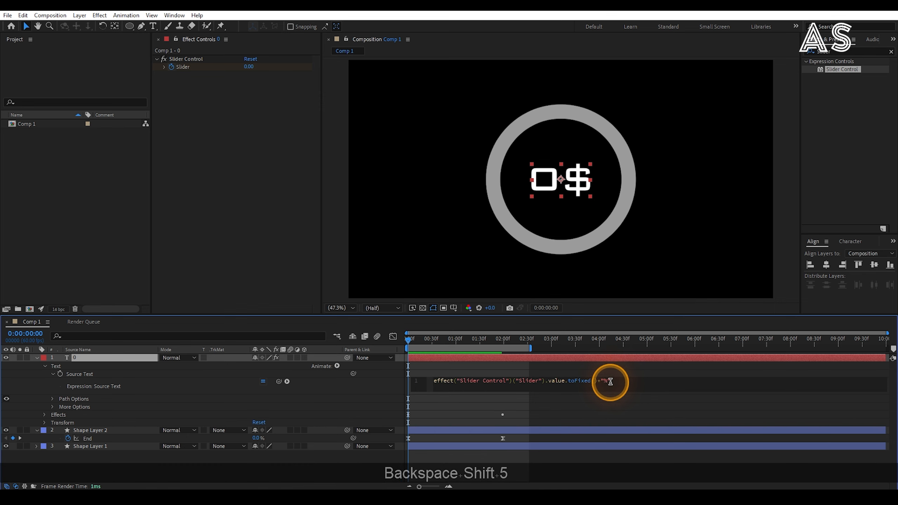
pyautogui.press('Return')
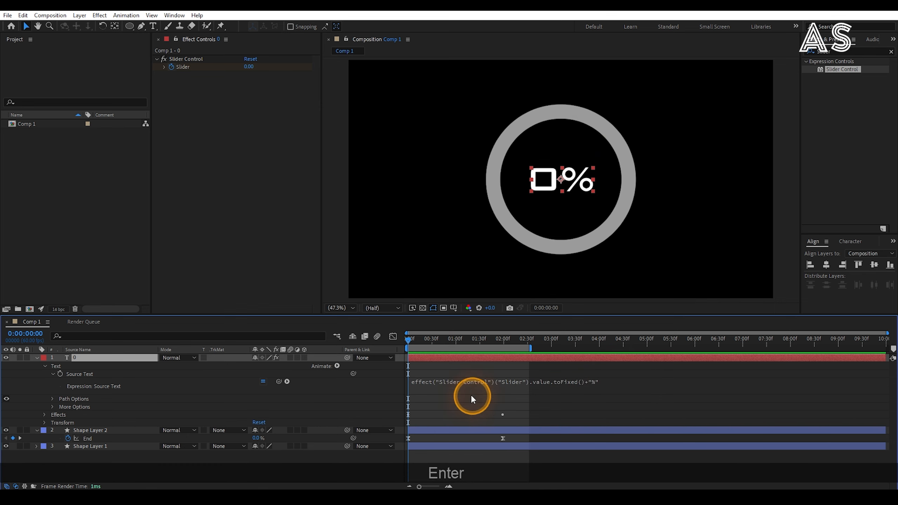
# - Preview the counter, then reveal the text layer's Slider keyframes and apply Easy Ease to both of them
pyautogui.press('space')
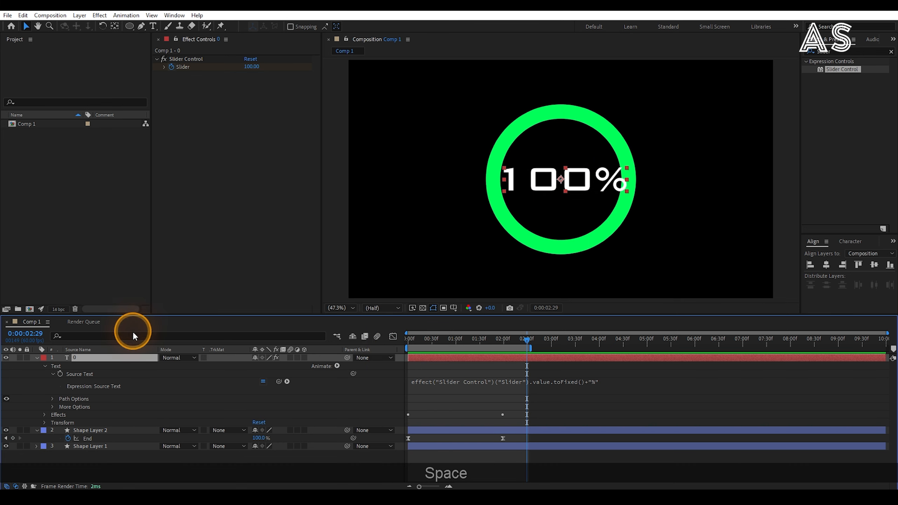
pyautogui.click(81, 358)
pyautogui.press('u')
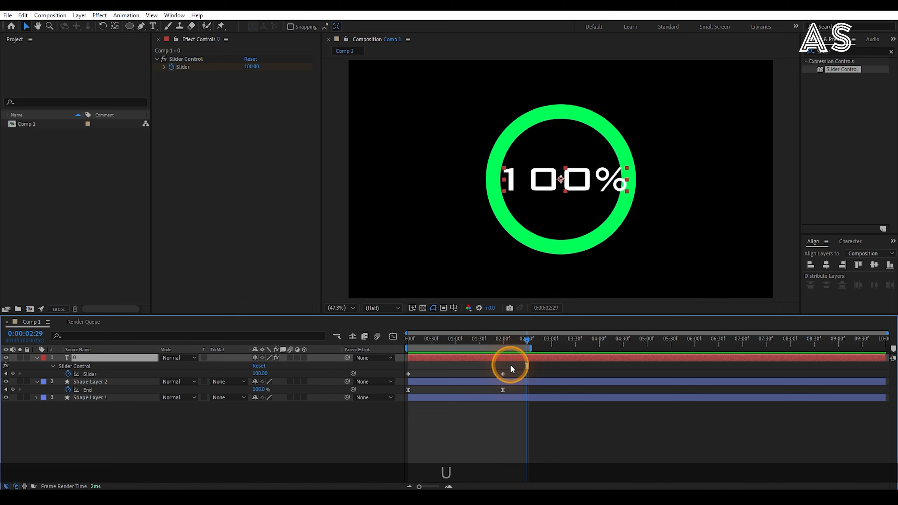
pyautogui.moveTo(513, 368); pyautogui.dragTo(398, 377)
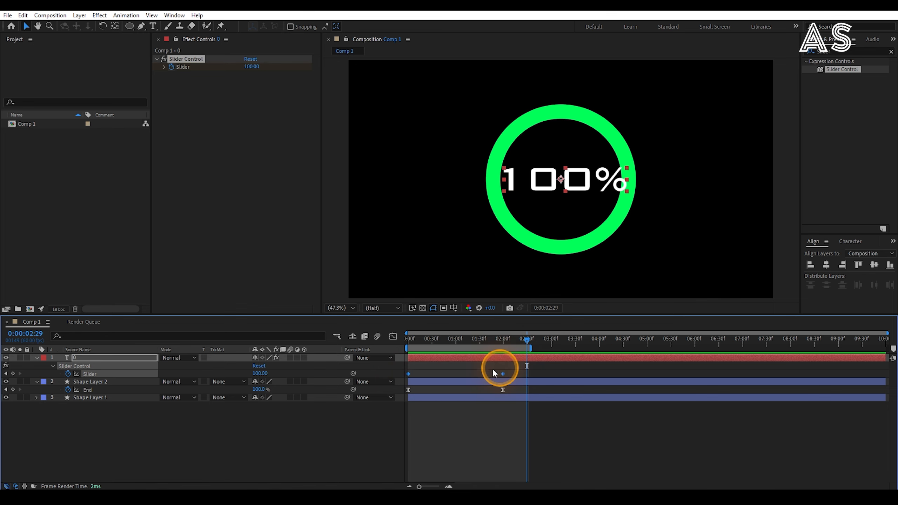
pyautogui.press('F9')
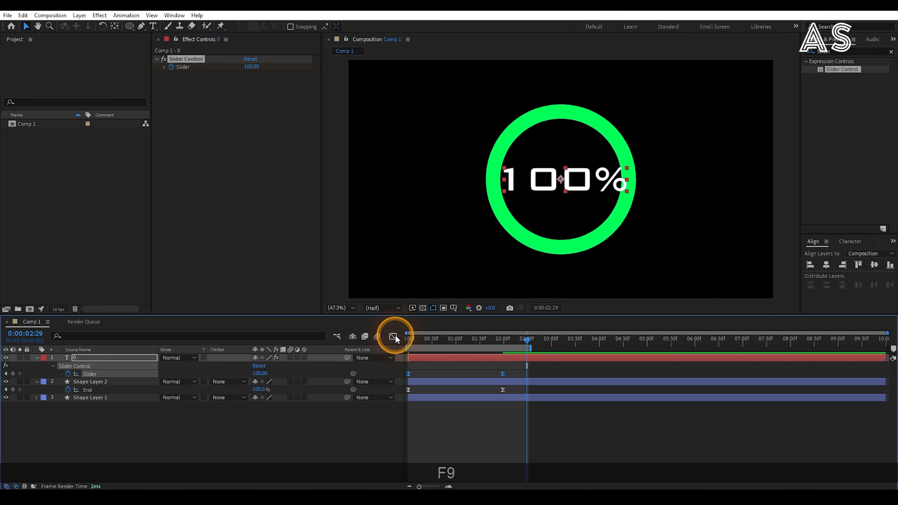
# - Sharpen the Slider's speed curve in the Graph Editor by lengthening both keyframes' easing handles to about 65% influence
pyautogui.click(393, 336)
pyautogui.click(522, 452)
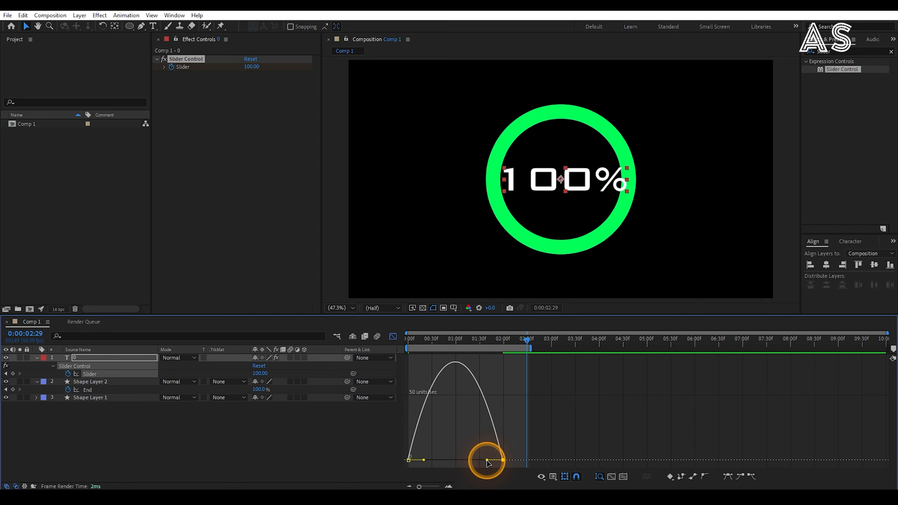
pyautogui.moveTo(488, 460); pyautogui.dragTo(442, 460)
pyautogui.click(424, 460)
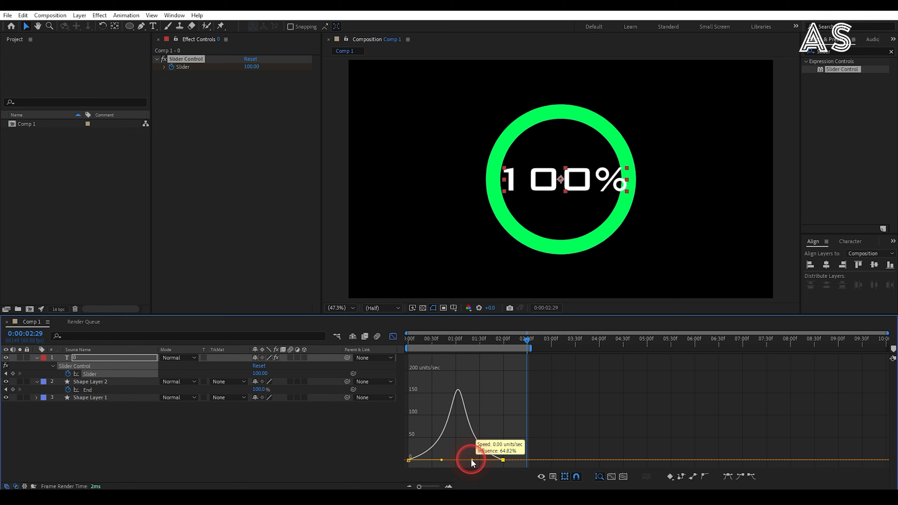
pyautogui.click(459, 443)
pyautogui.click(393, 337)
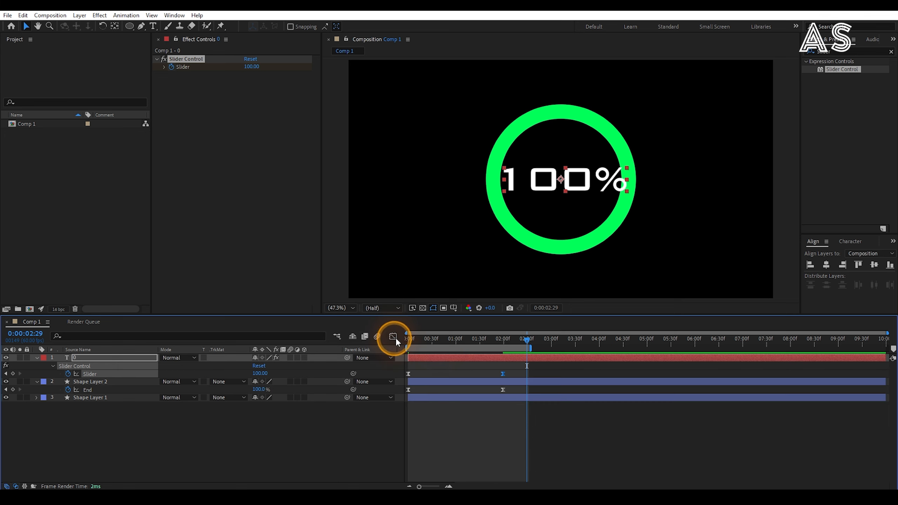
# - Extend the work area to about 3.5 seconds and move the final Slider and End keyframes to just past 3 seconds
pyautogui.press('Home')
pyautogui.press('space')
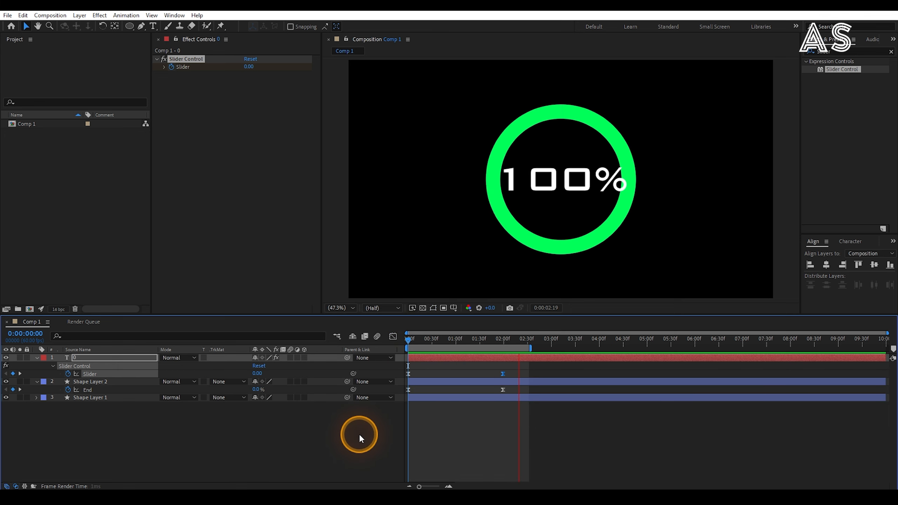
pyautogui.moveTo(531, 348); pyautogui.dragTo(580, 347)
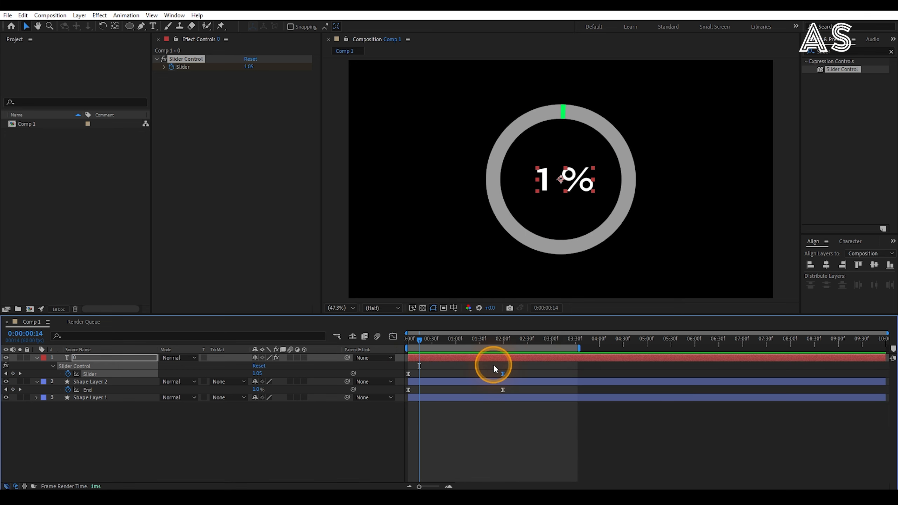
pyautogui.moveTo(494, 365); pyautogui.dragTo(556, 374)
pyautogui.press('space')
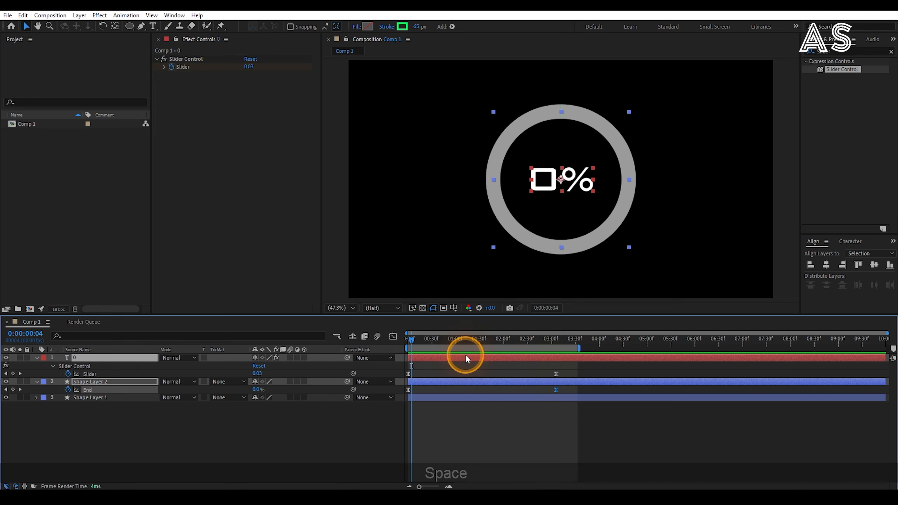
# - Scale the counter text layer down to 78%
pyautogui.click(95, 359)
pyautogui.press('s')
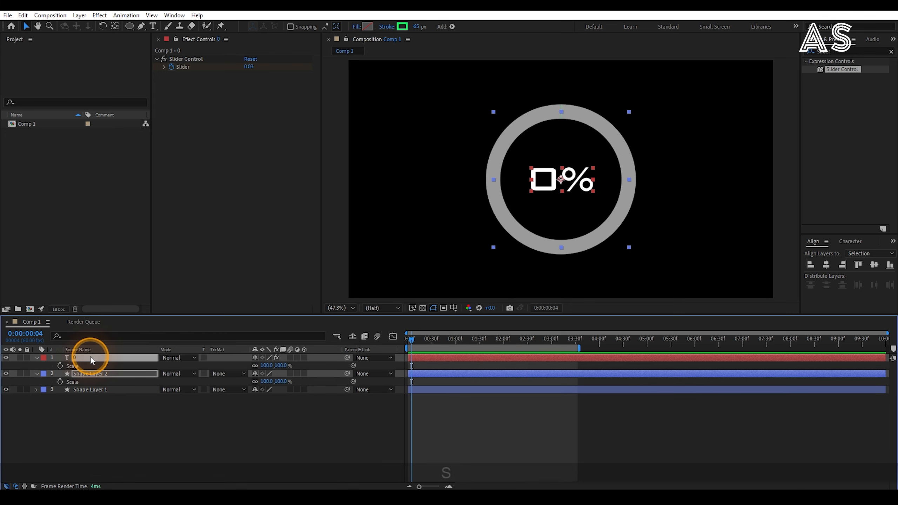
pyautogui.moveTo(265, 365); pyautogui.dragTo(257, 366)
pyautogui.moveTo(586, 348); pyautogui.dragTo(672, 349)
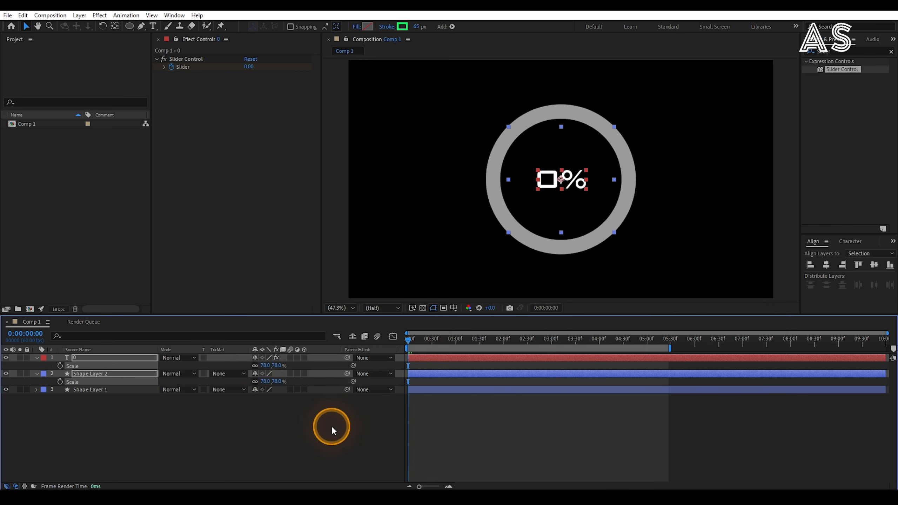
# - Preview the ring animation with the resized counter and stop at 0:00:02:17
pyautogui.press('space')
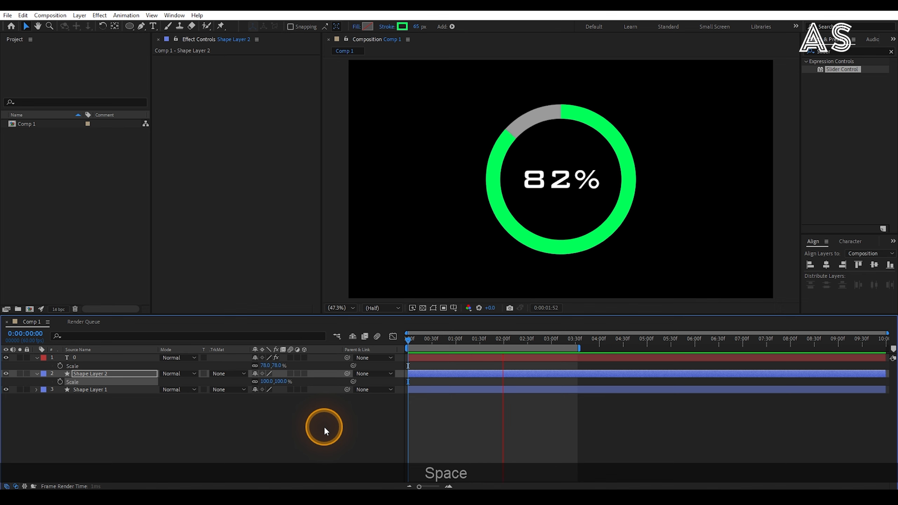
pyautogui.press('space')
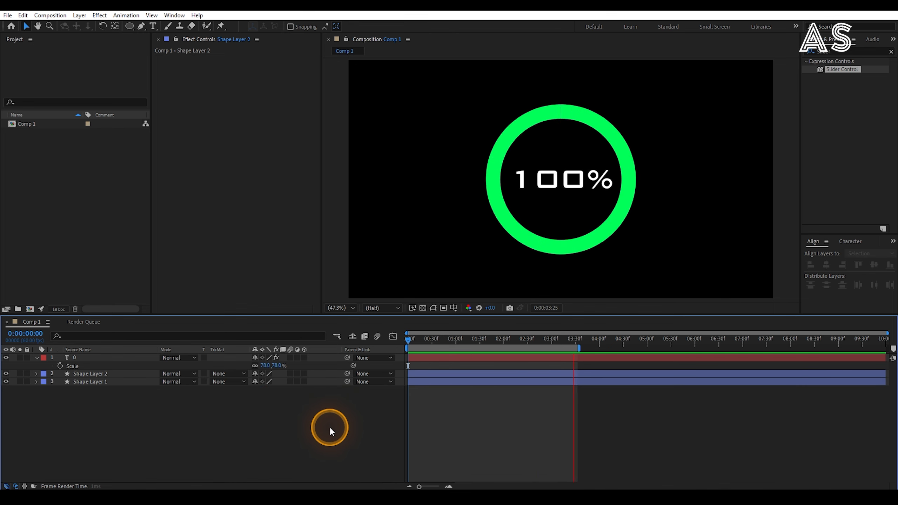
pyautogui.press('space')
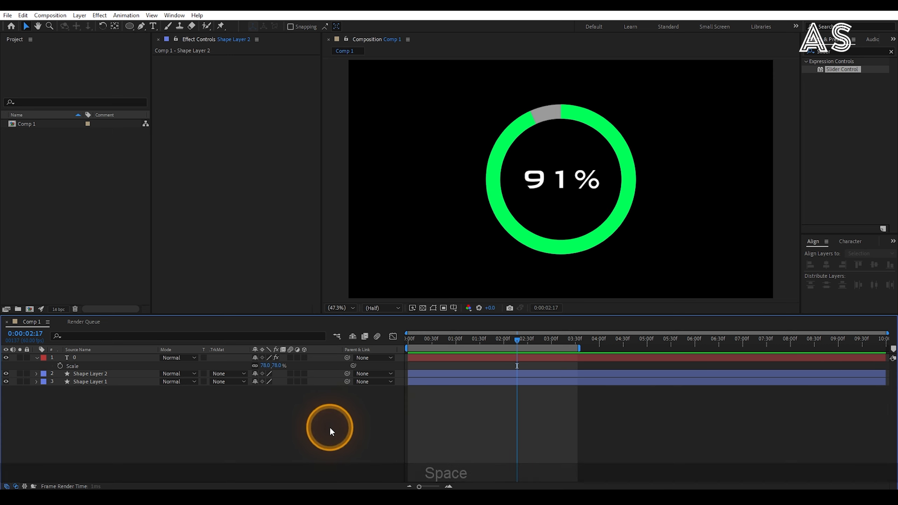
# - Set the Line Cap of the green ring's stroke in Shape Layer 2 to Round Cap
pyautogui.click(534, 117)
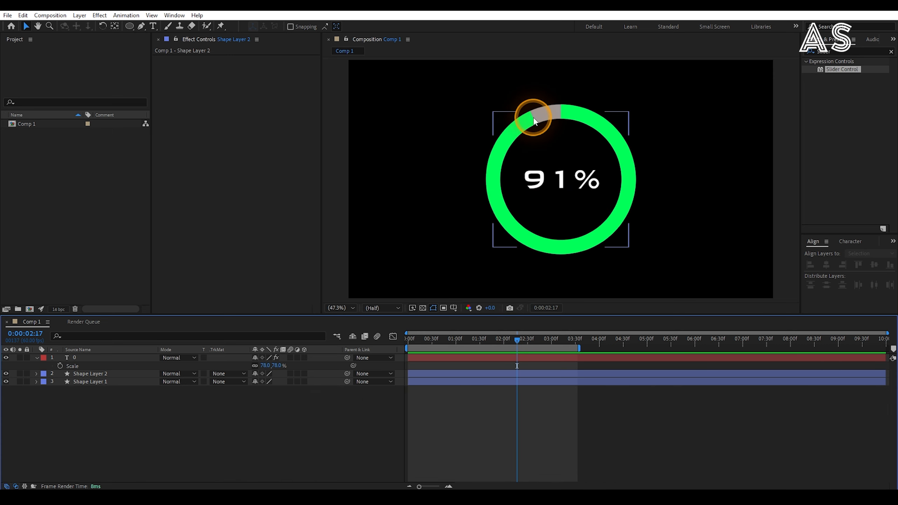
pyautogui.click(83, 374)
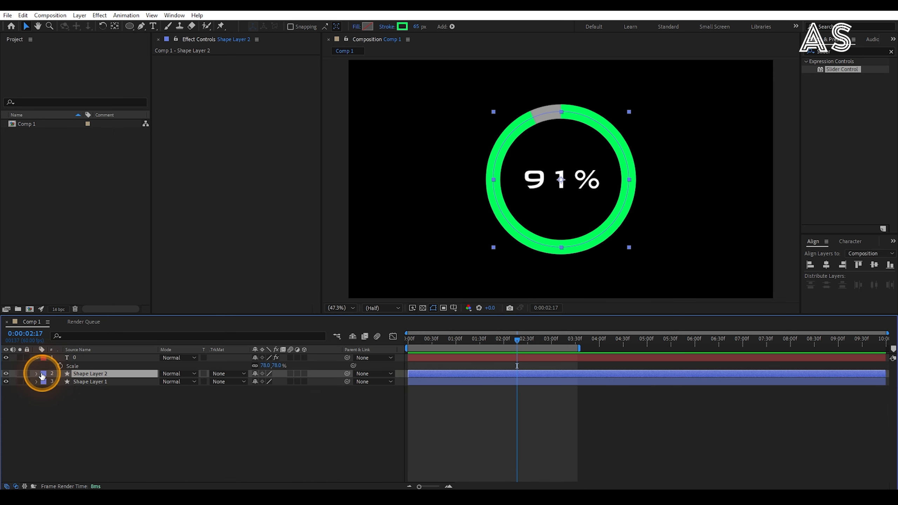
pyautogui.click(36, 373)
pyautogui.click(53, 390)
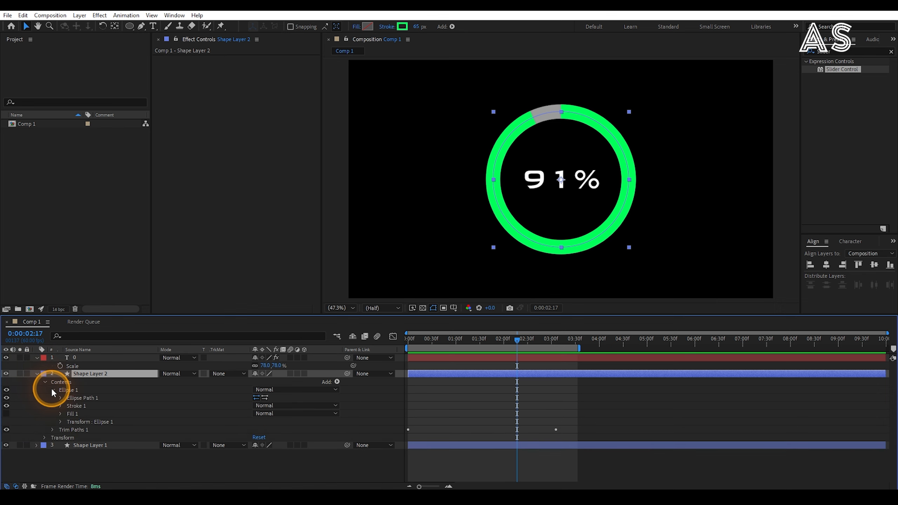
pyautogui.click(61, 406)
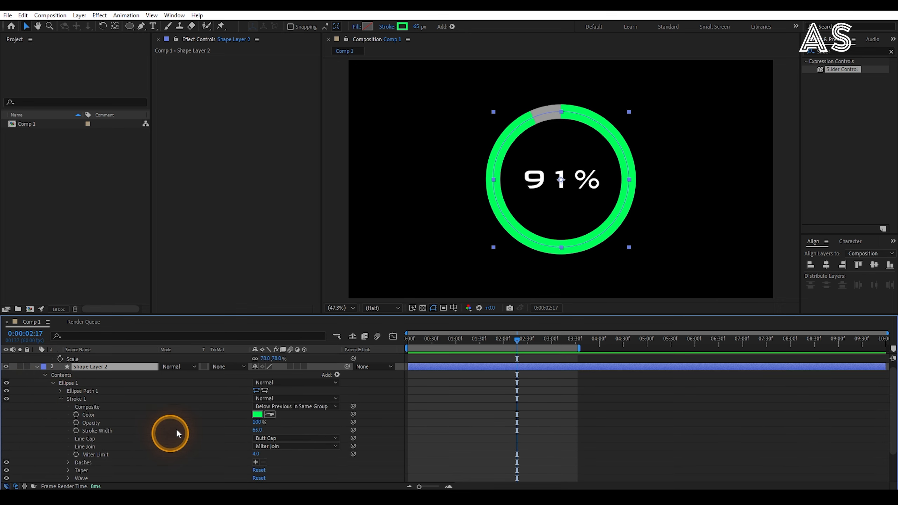
pyautogui.scroll(-3, 199, 403)
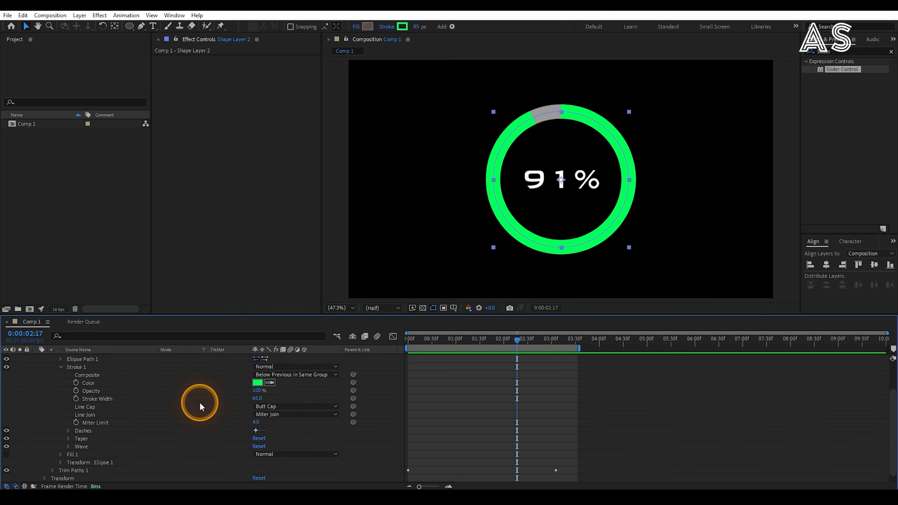
pyautogui.click(282, 407)
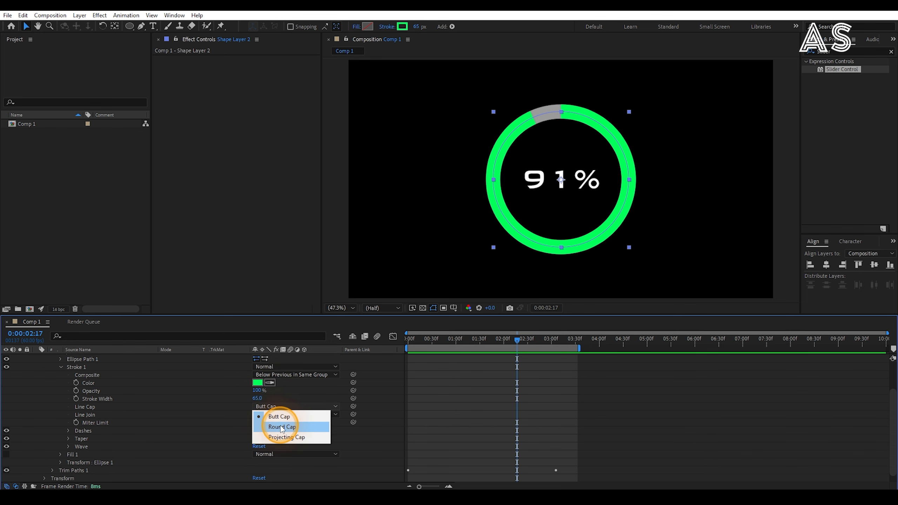
pyautogui.click(281, 423)
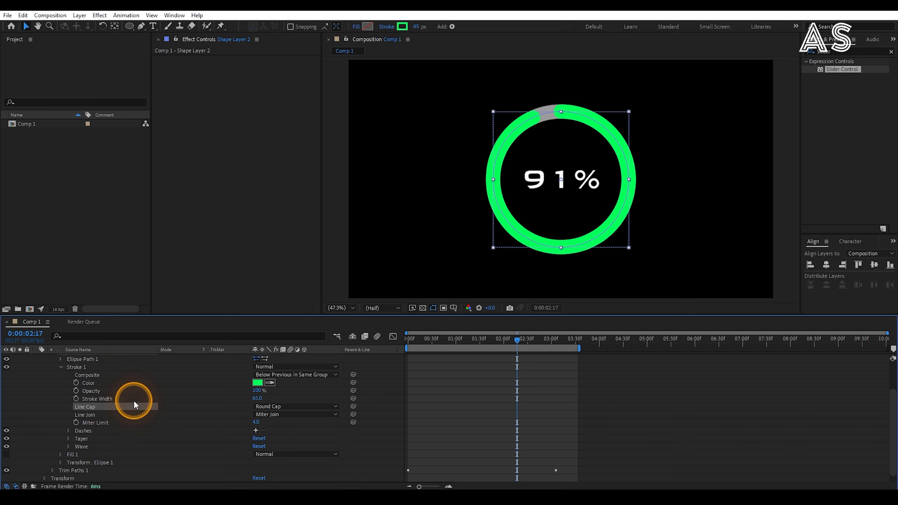
pyautogui.scroll(3, 73, 402)
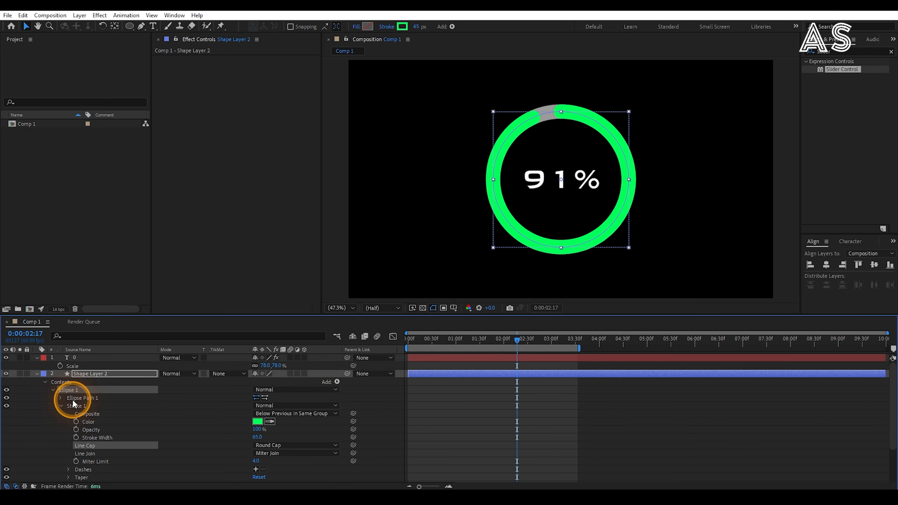
pyautogui.click(37, 373)
# - Play the animation from the start to check the rounded stroke ends
pyautogui.click(527, 329)
pyautogui.moveTo(522, 338); pyautogui.dragTo(342, 340)
pyautogui.press('space')
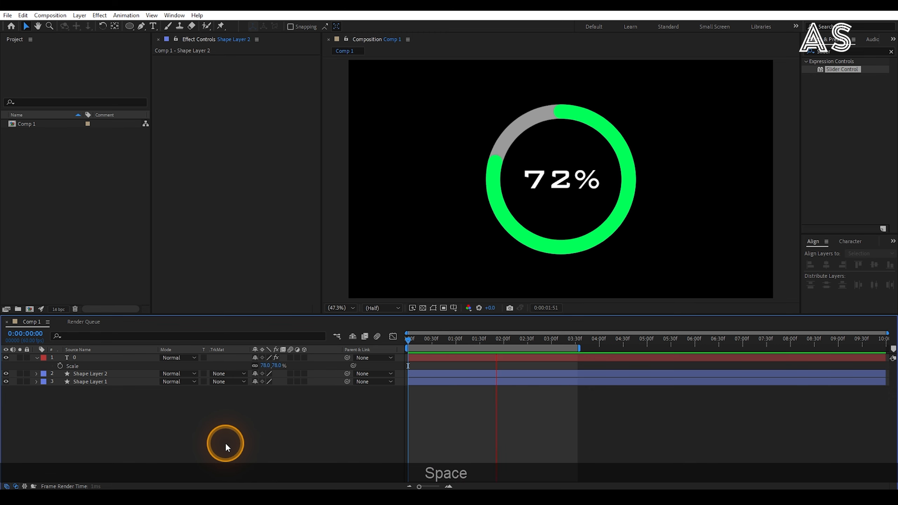
pyautogui.press('space')
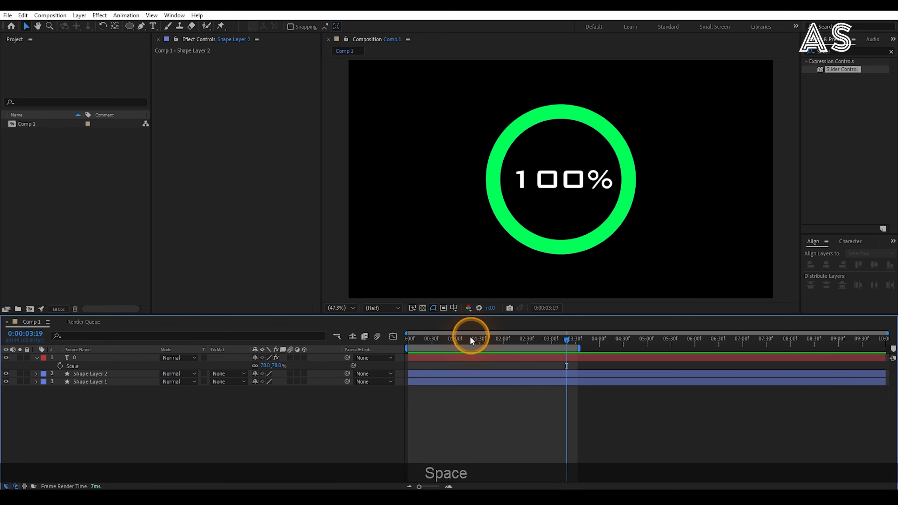
# - Duplicate Shape Layer 2 at 0:00:00:00 and apply the Fill effect to the copy
pyautogui.moveTo(471, 339); pyautogui.dragTo(412, 345)
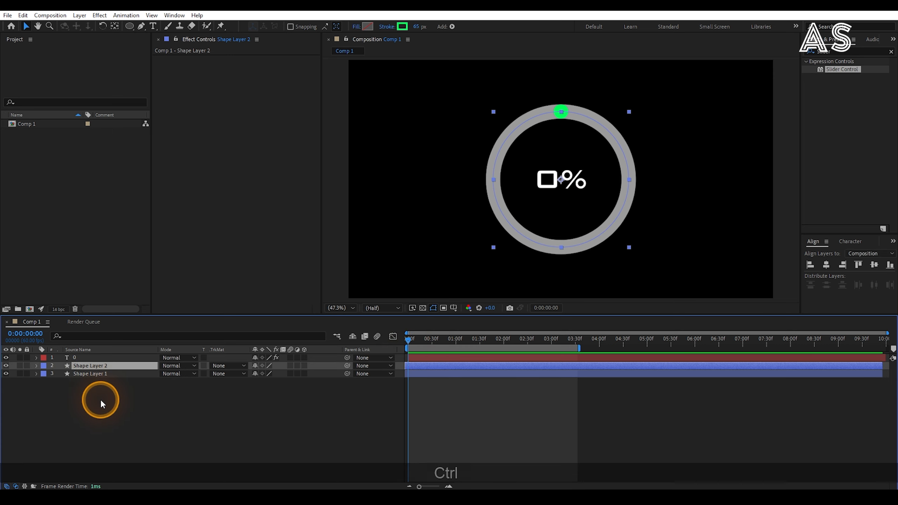
pyautogui.hotkey('ctrl', 'd')
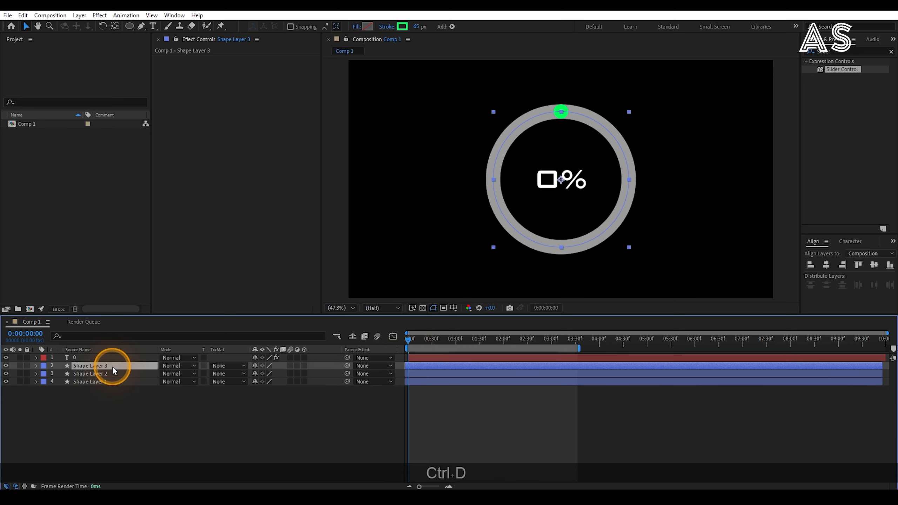
pyautogui.click(810, 51)
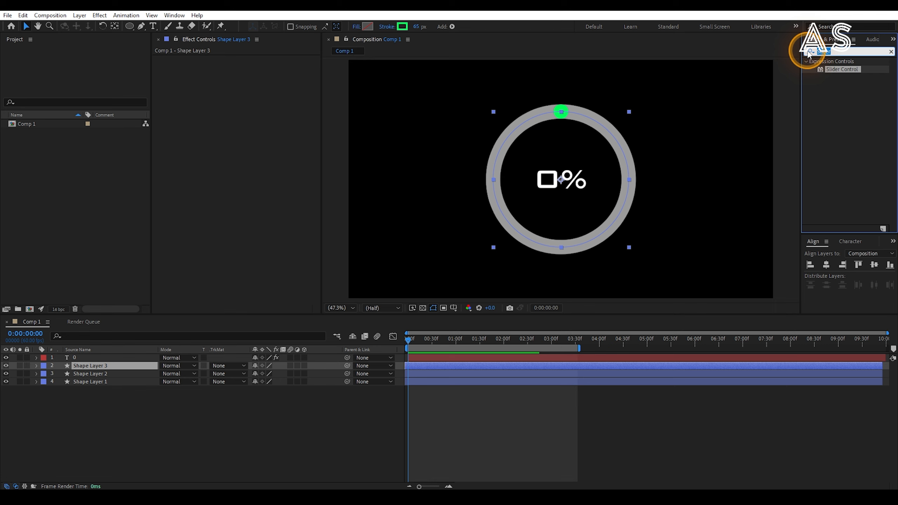
pyautogui.write('fill')
pyautogui.moveTo(828, 109); pyautogui.dragTo(211, 135)
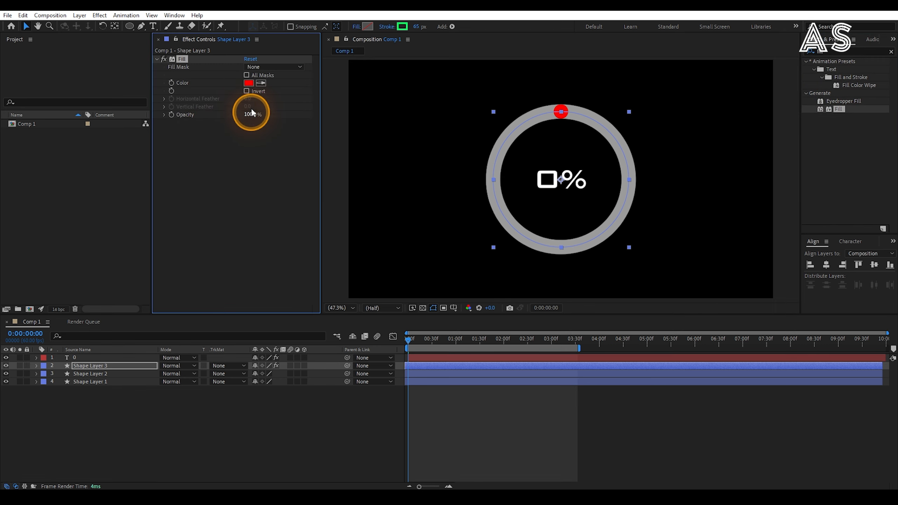
# - Set the Fill effect's color on Shape Layer 3 to white (FFFFFF)
pyautogui.click(249, 83)
pyautogui.moveTo(361, 182); pyautogui.dragTo(311, 167)
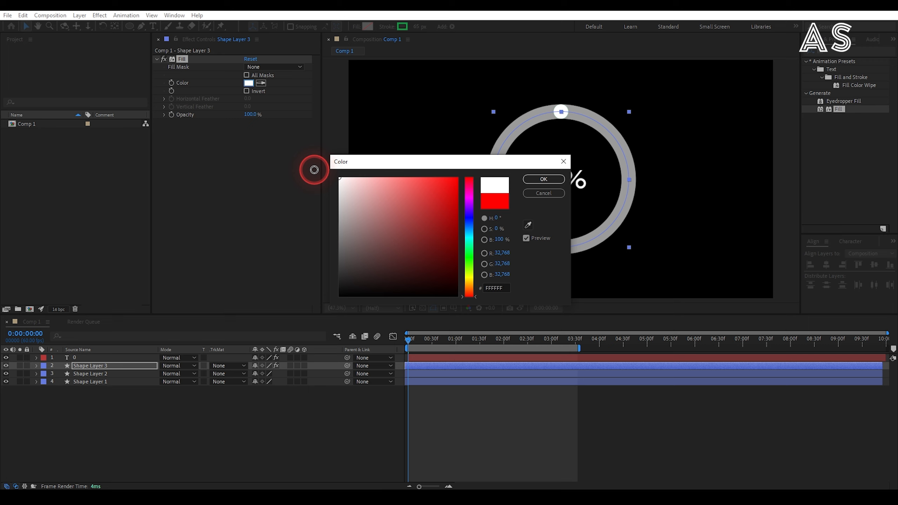
pyautogui.click(543, 181)
# - Move to 0:00:00:55 and remove the End keyframes from Shape Layer 3's Trim Paths
pyautogui.click(420, 339)
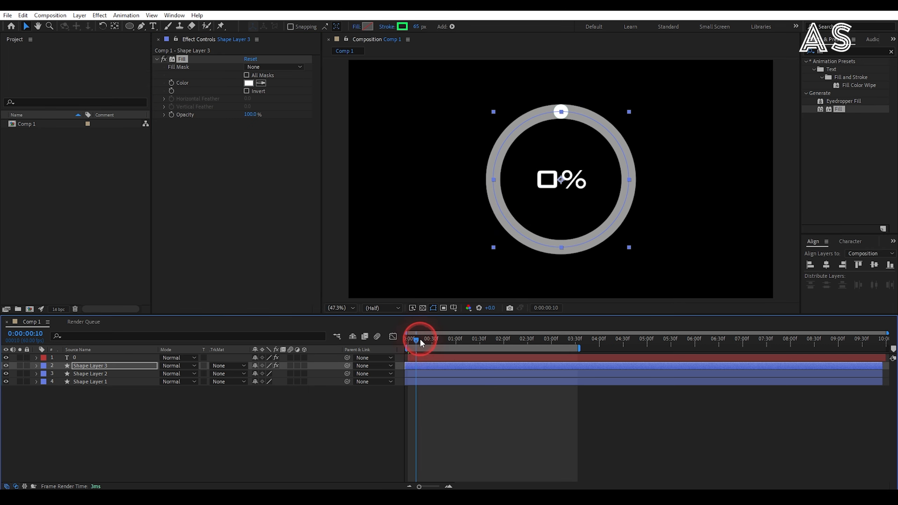
pyautogui.moveTo(419, 339); pyautogui.dragTo(452, 339)
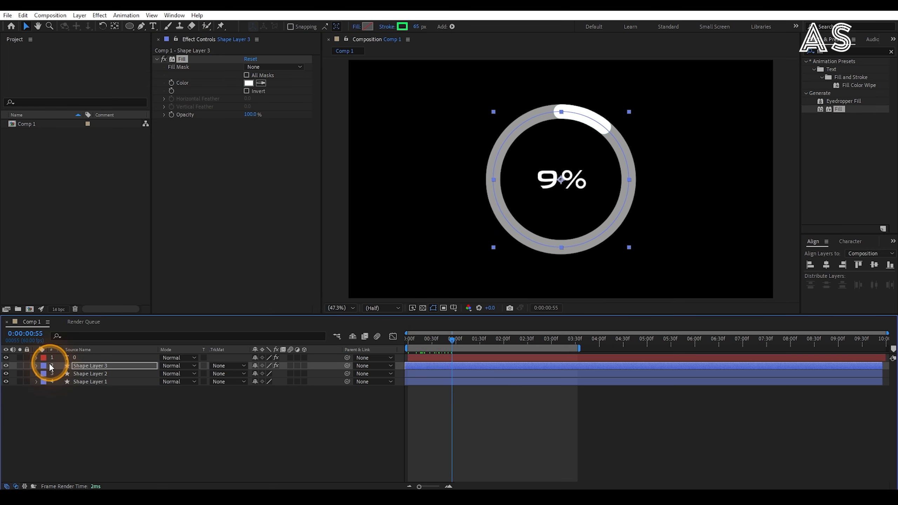
pyautogui.click(36, 366)
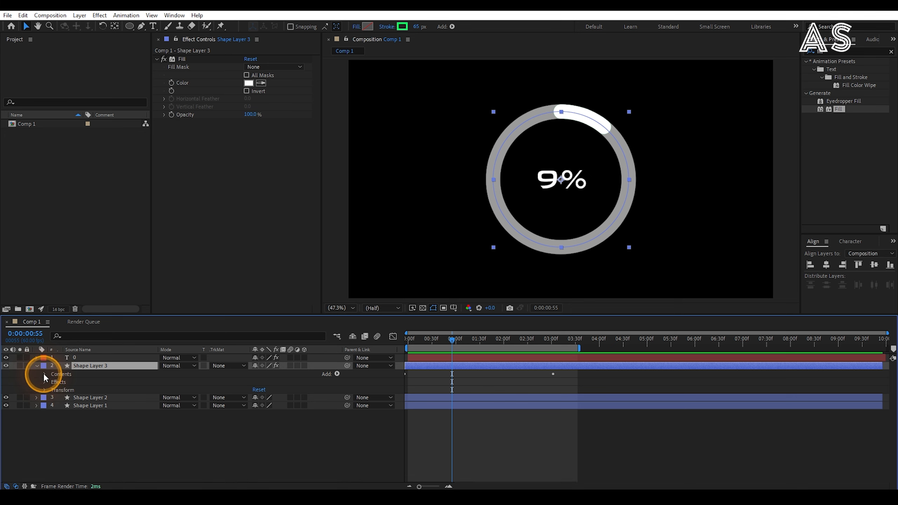
pyautogui.click(44, 374)
pyautogui.click(52, 390)
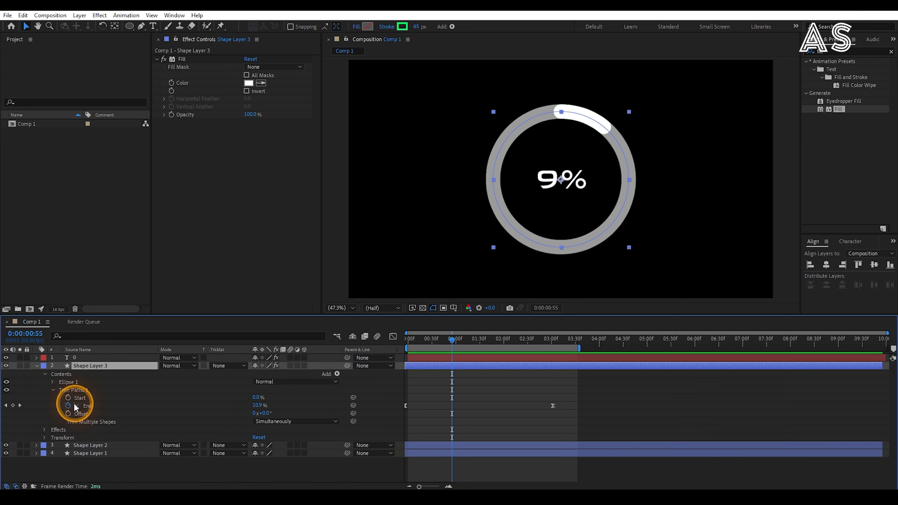
pyautogui.click(90, 406)
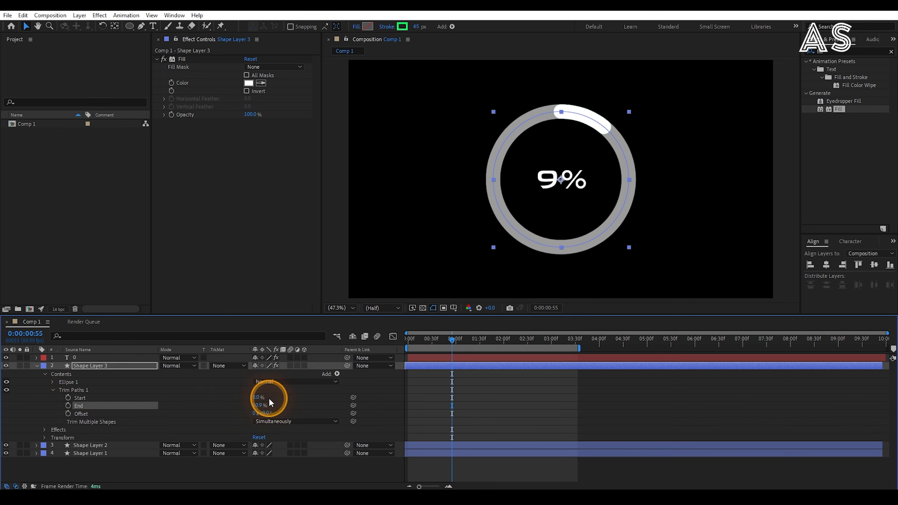
# - At 0:00:00:55, keyframe Shape Layer 3's Trim Paths with Start at 1% and End at 0%
pyautogui.click(68, 397)
pyautogui.click(68, 406)
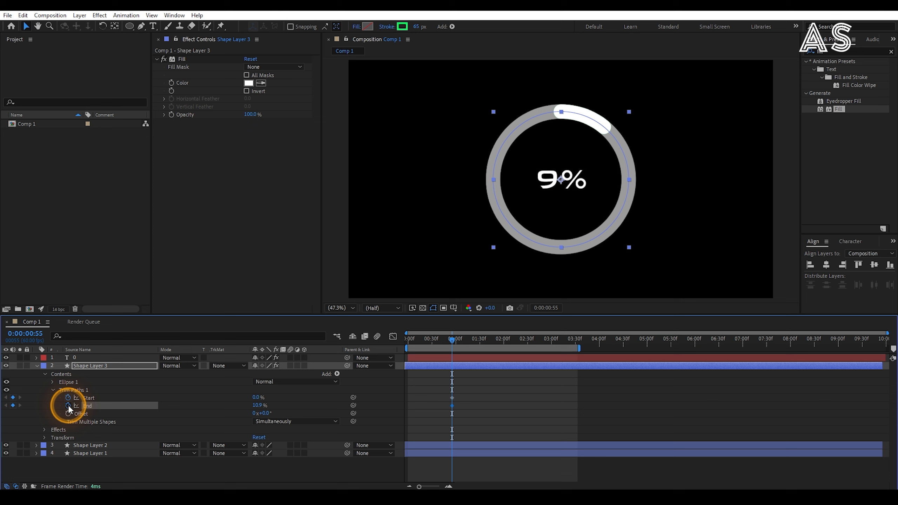
pyautogui.click(257, 397)
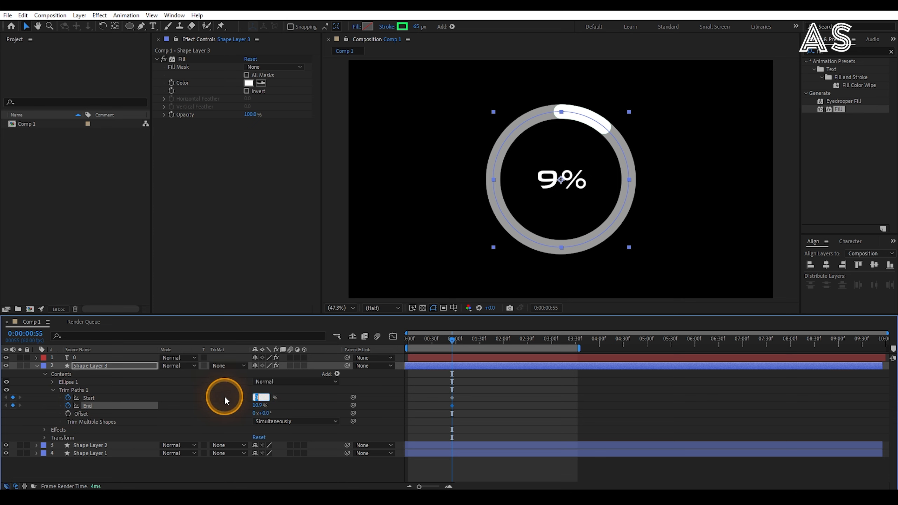
pyautogui.write('1')
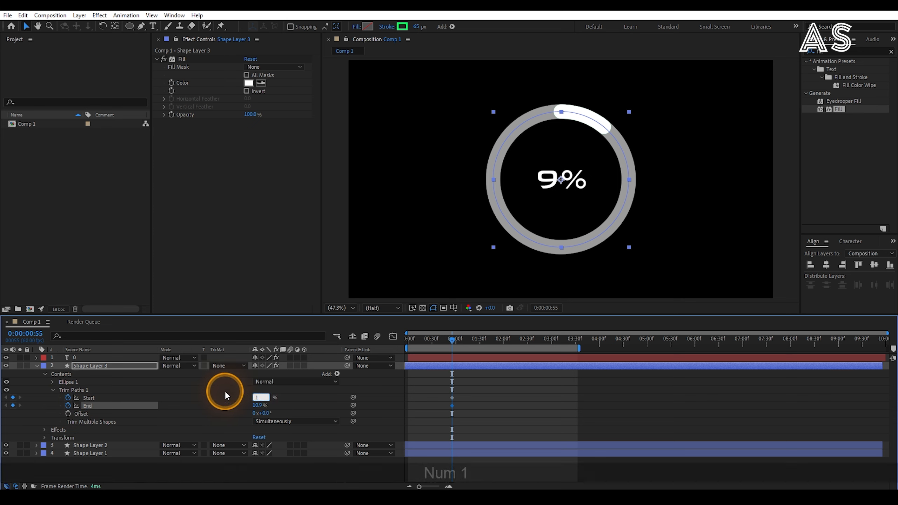
pyautogui.press('Tab')
pyautogui.write('0')
pyautogui.press('Return')
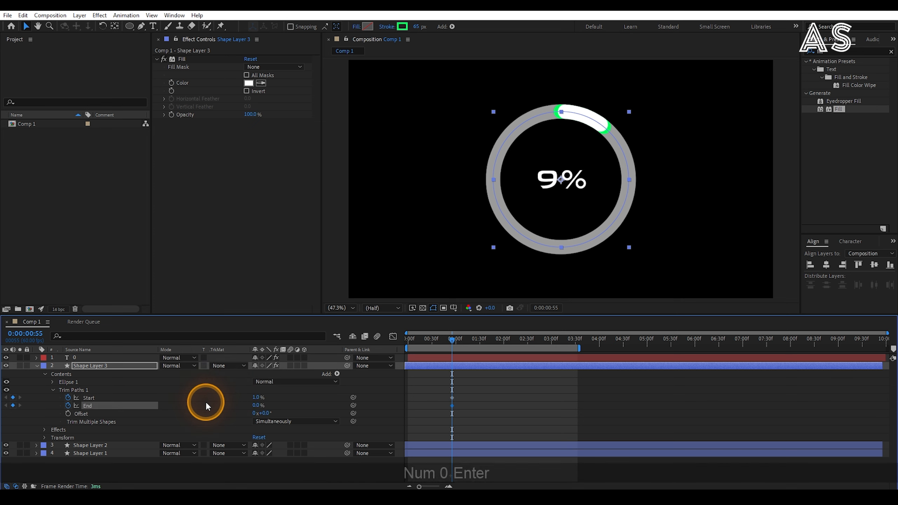
# - At 0:00:01:25, set Shape Layer 3's Trim Paths End to 100% and Start to 99%
pyautogui.moveTo(457, 339); pyautogui.dragTo(476, 342)
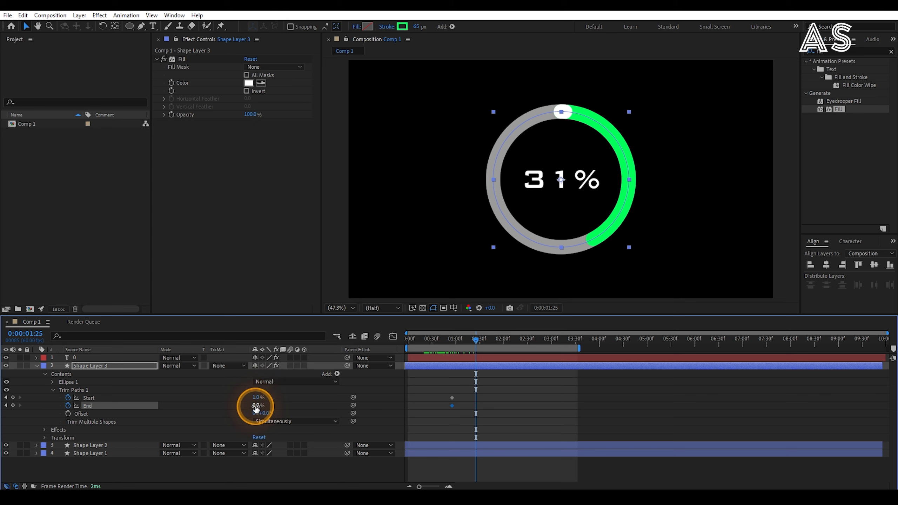
pyautogui.write('100')
pyautogui.press('Return')
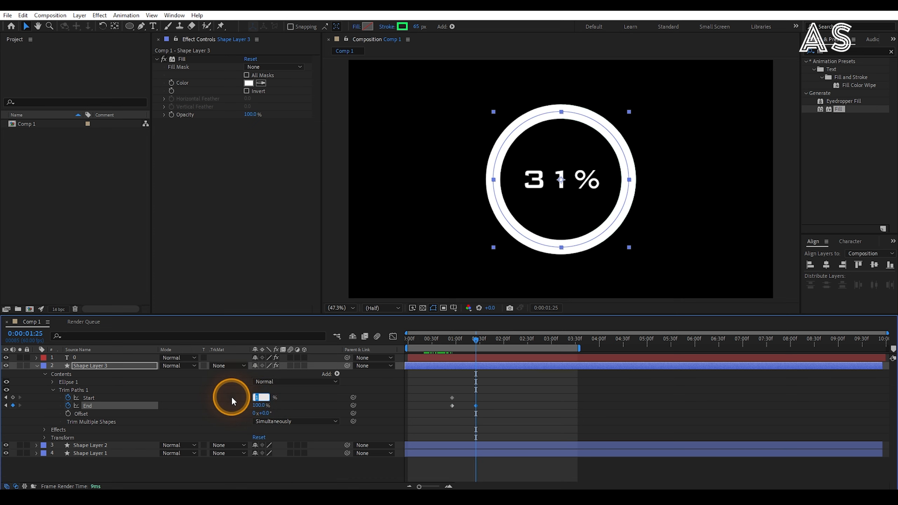
pyautogui.write('99')
pyautogui.press('Return')
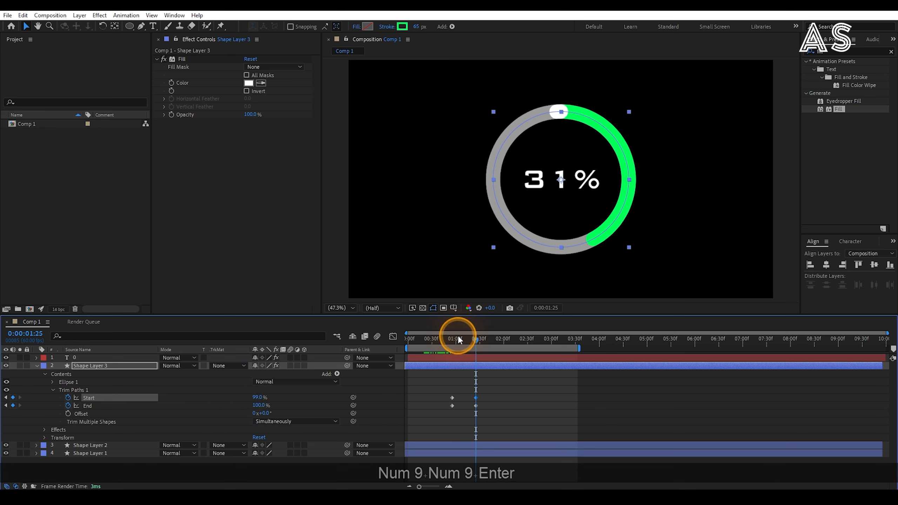
# - Retime Shape Layer 3's Start and End keyframes to 0:00:00:00 and 0:00:03:06, matching Shape Layer 2's End keyframes
pyautogui.moveTo(457, 335); pyautogui.dragTo(460, 337)
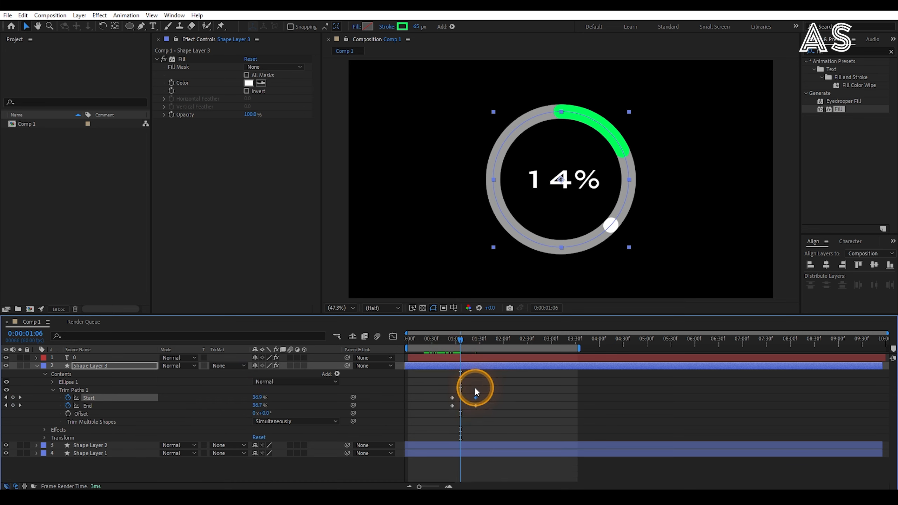
pyautogui.moveTo(475, 391); pyautogui.dragTo(537, 407)
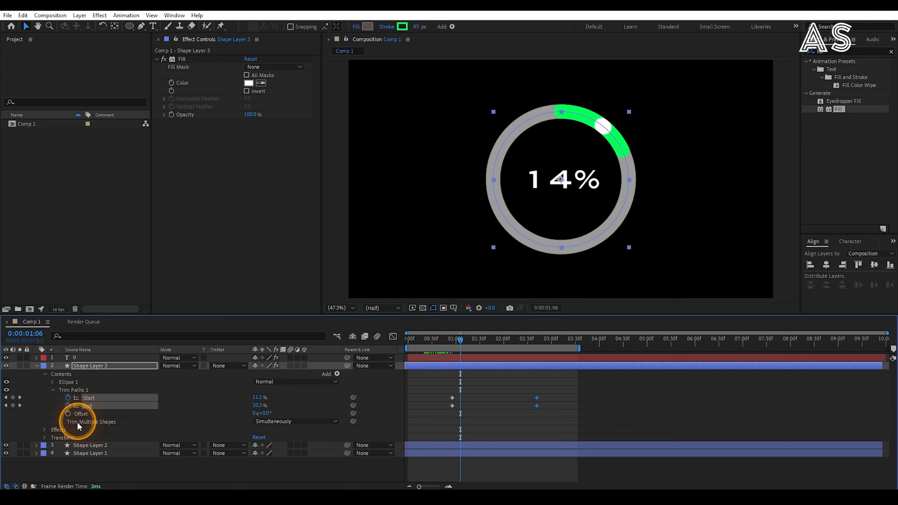
pyautogui.click(104, 445)
pyautogui.press('u')
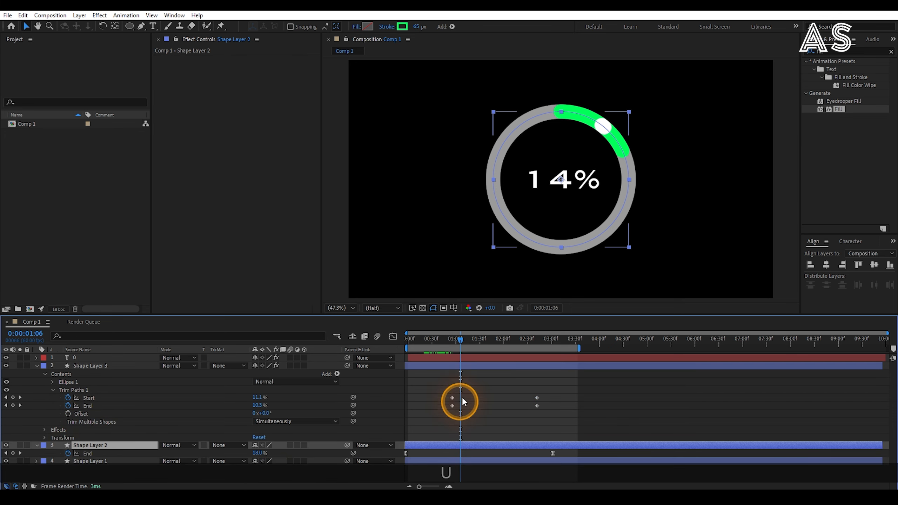
pyautogui.moveTo(538, 391); pyautogui.dragTo(557, 410)
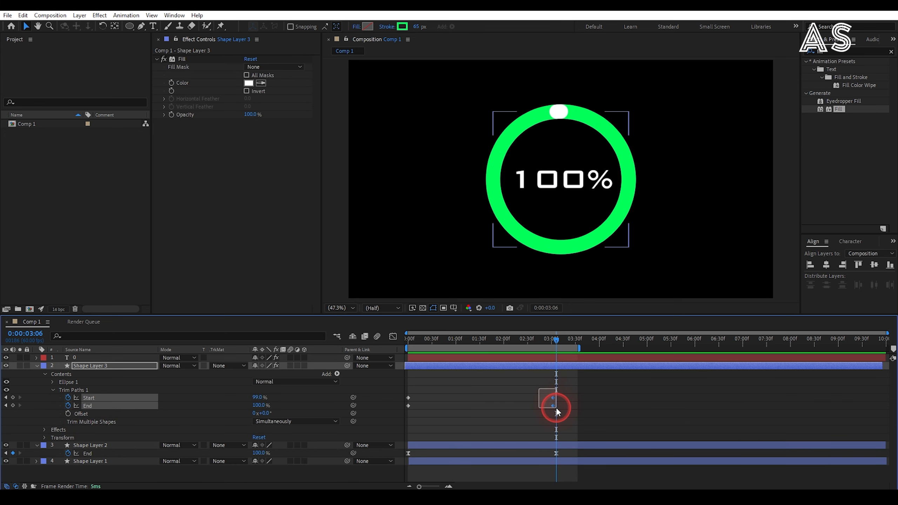
pyautogui.moveTo(552, 407); pyautogui.dragTo(388, 414)
pyautogui.click(537, 393)
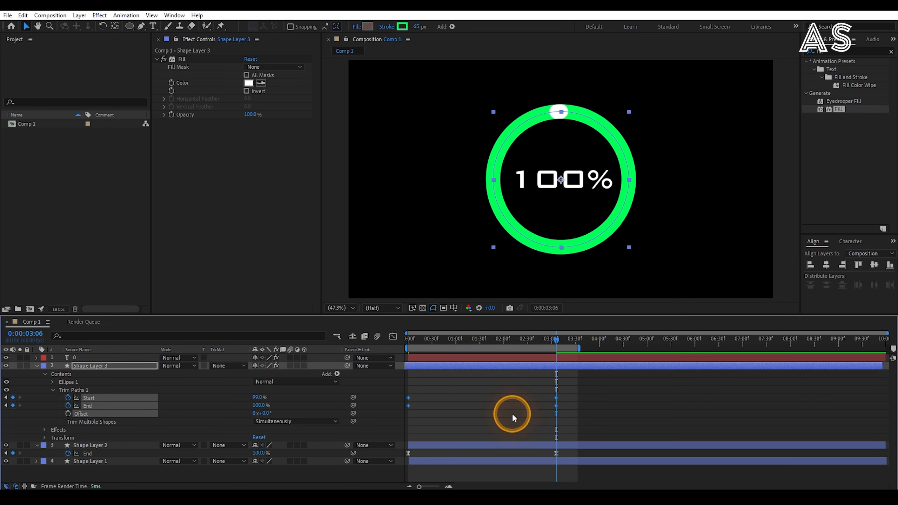
# - Apply Easy Ease to Shape Layer 3's Trim Paths keyframes and adjust both speed handles into a steep central peak
pyautogui.press('F9')
pyautogui.click(393, 337)
pyautogui.moveTo(587, 439); pyautogui.dragTo(495, 457)
pyautogui.moveTo(435, 442); pyautogui.dragTo(501, 459)
pyautogui.hotkey('ctrl', 'z')
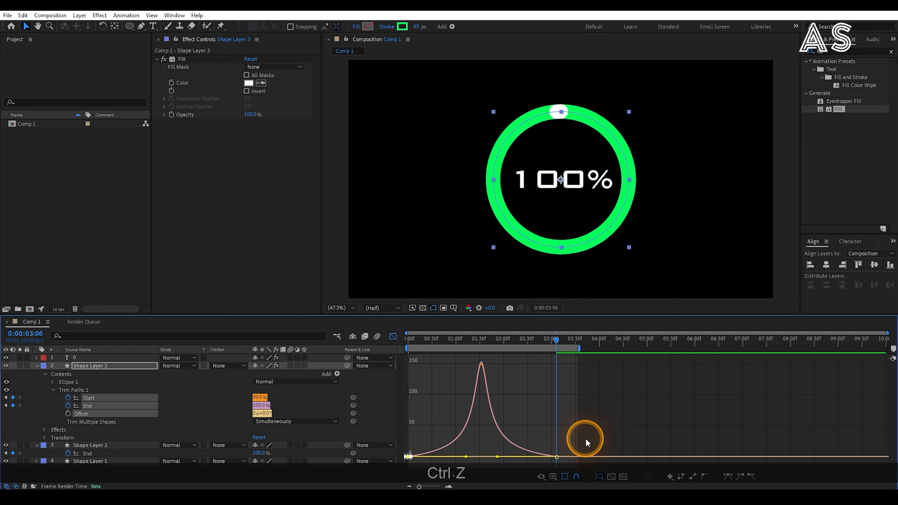
pyautogui.moveTo(585, 438); pyautogui.dragTo(501, 456)
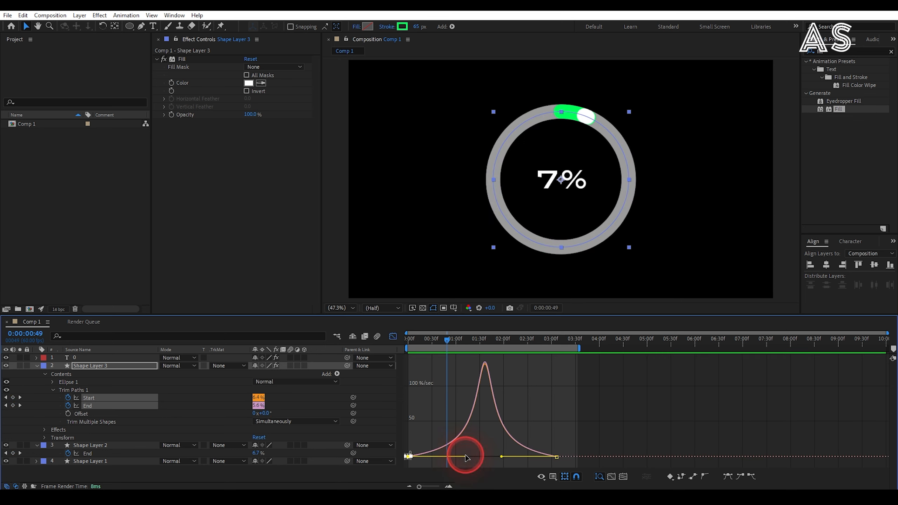
pyautogui.moveTo(465, 456); pyautogui.dragTo(458, 456)
# - Preview the easing and fine-tune the first keyframe's speed handle at 0:00:01:23 so the white accent meets the green sweep's tip
pyautogui.click(409, 339)
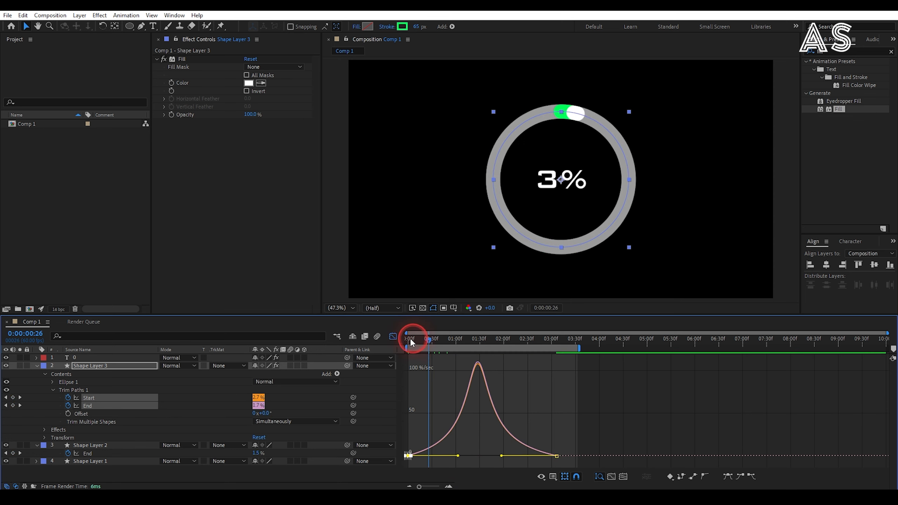
pyautogui.press('space')
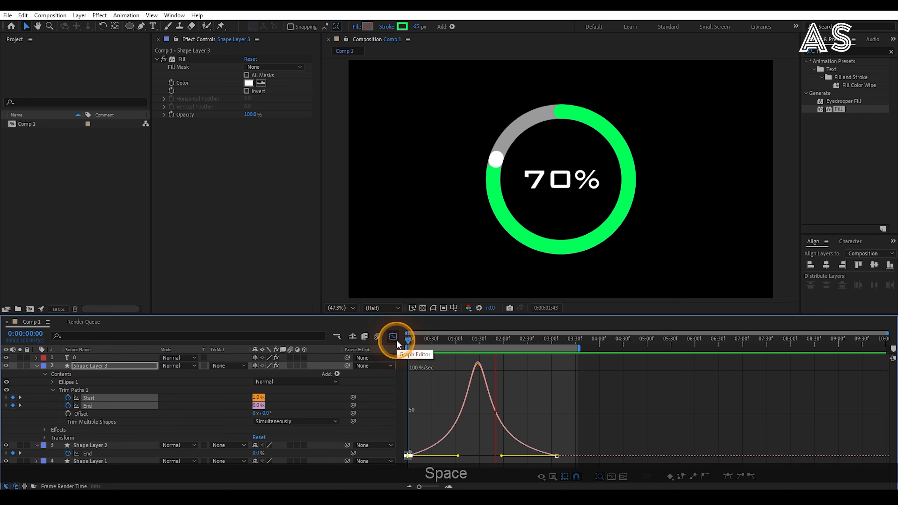
pyautogui.press('space')
pyautogui.moveTo(506, 342); pyautogui.dragTo(474, 342)
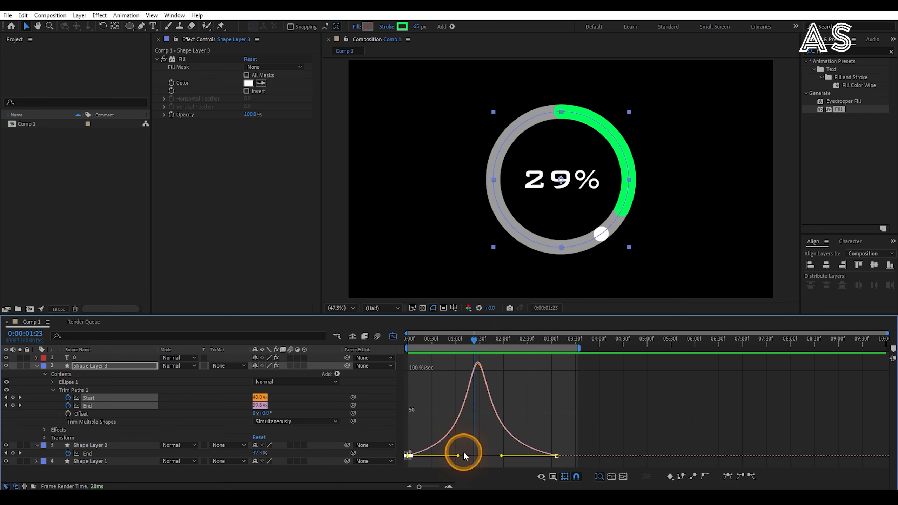
pyautogui.moveTo(458, 456); pyautogui.dragTo(462, 455)
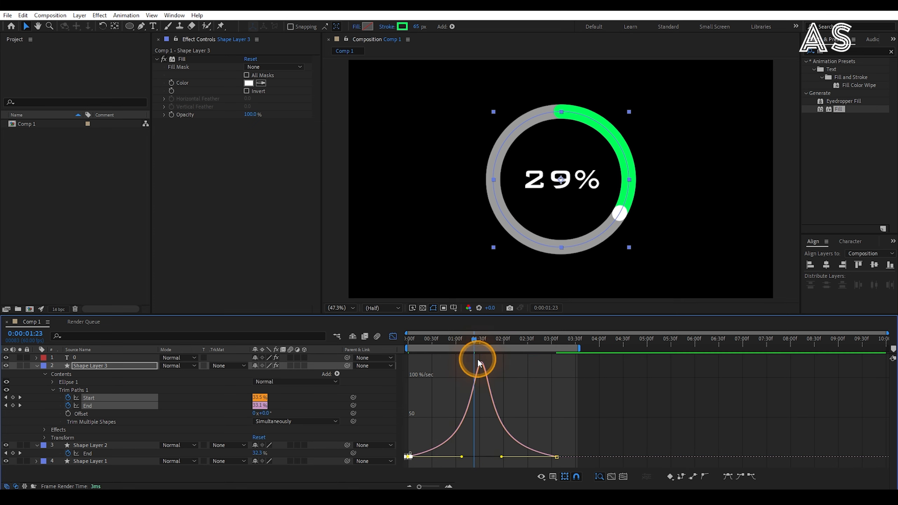
# - Replay the animation from the start to check that the white accent follows the green sweep's tip
pyautogui.moveTo(474, 341); pyautogui.dragTo(383, 344)
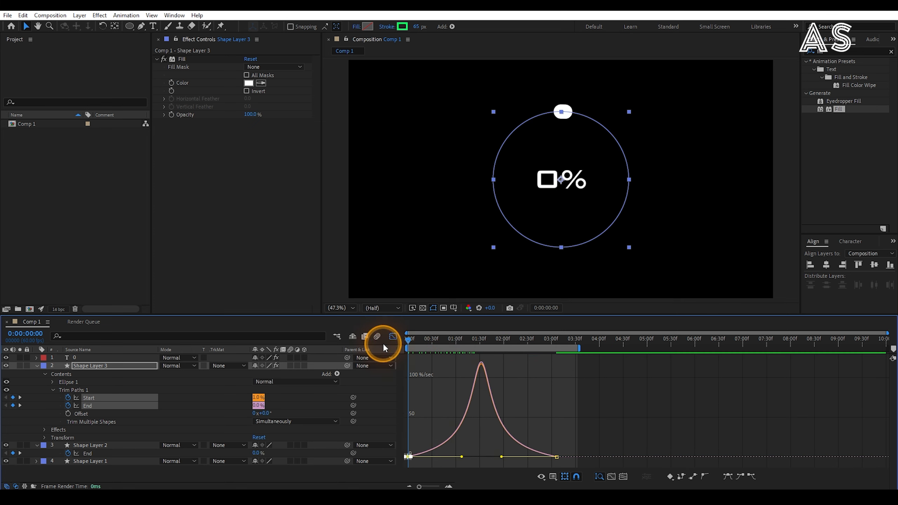
pyautogui.press('space')
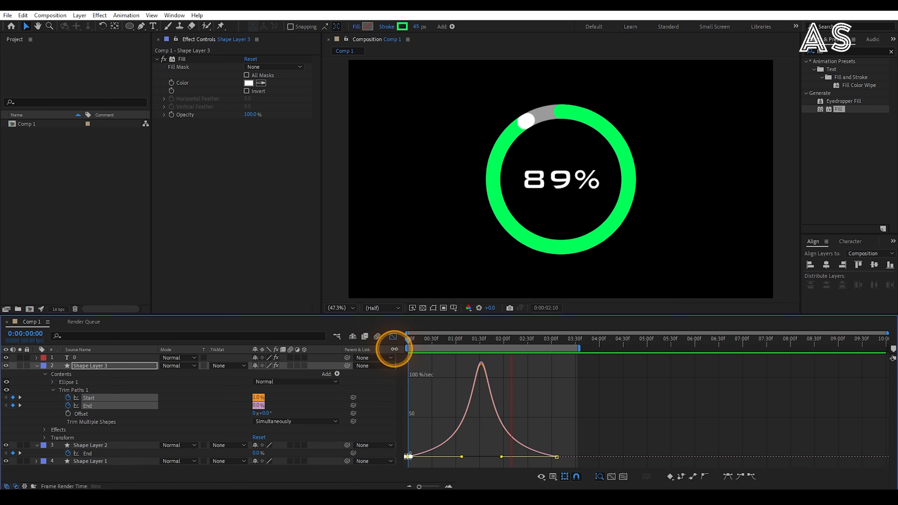
pyautogui.press('space')
pyautogui.click(393, 337)
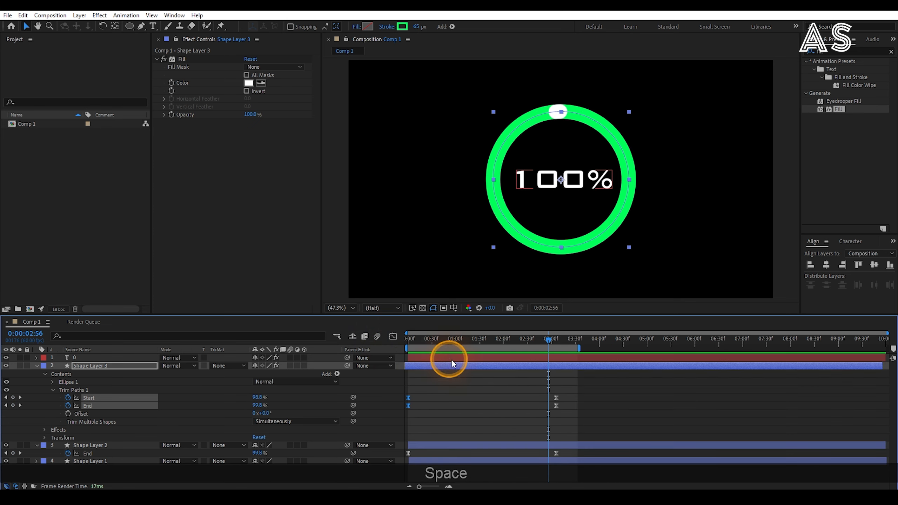
pyautogui.moveTo(529, 343); pyautogui.dragTo(400, 342)
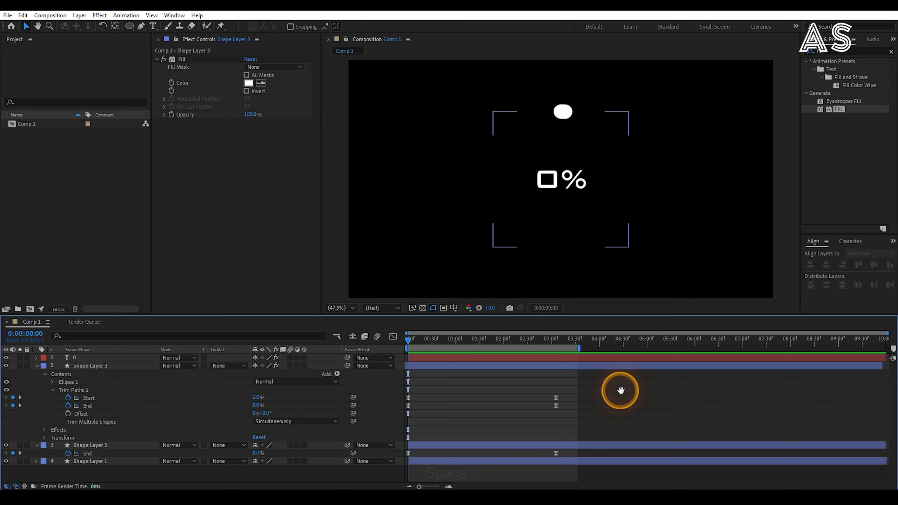
pyautogui.press('space')
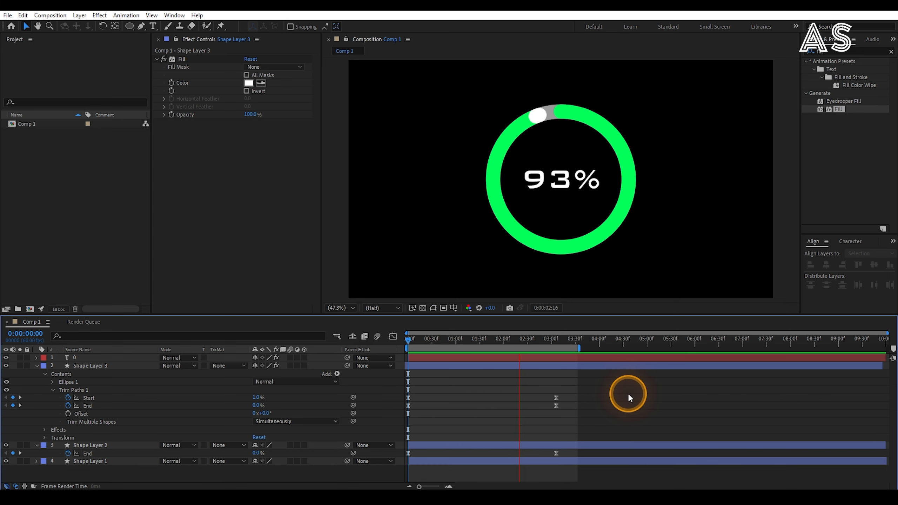
pyautogui.press('space')
pyautogui.click(544, 342)
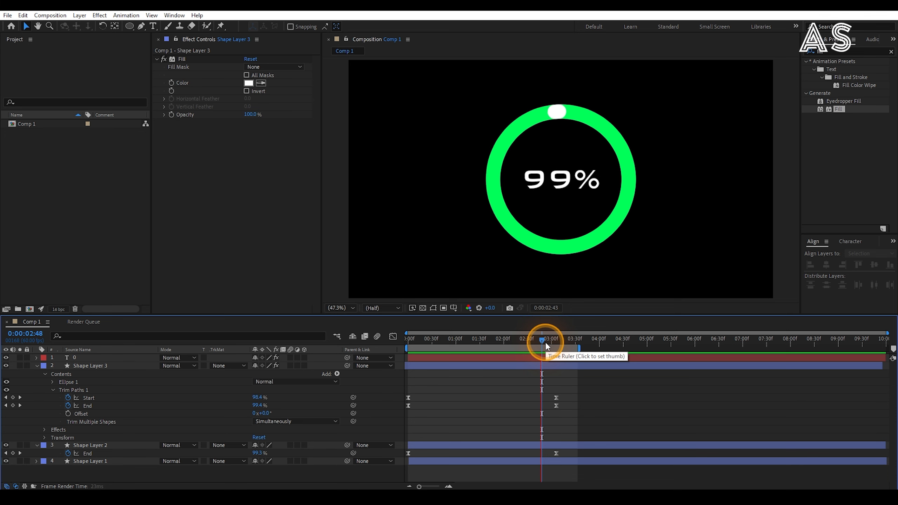
pyautogui.press('space')
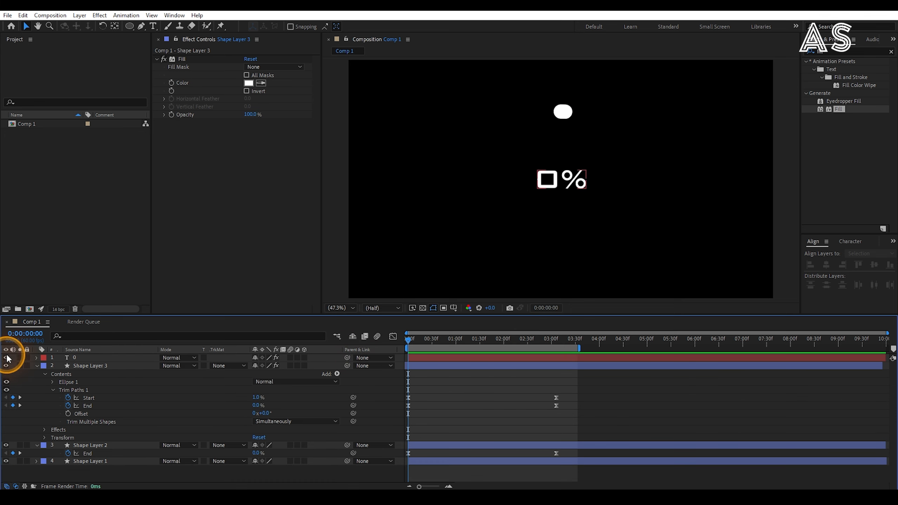
# - Apply the Deep Glow effect to Shape Layer 3 and set its Exposure to 0.40
pyautogui.click(36, 366)
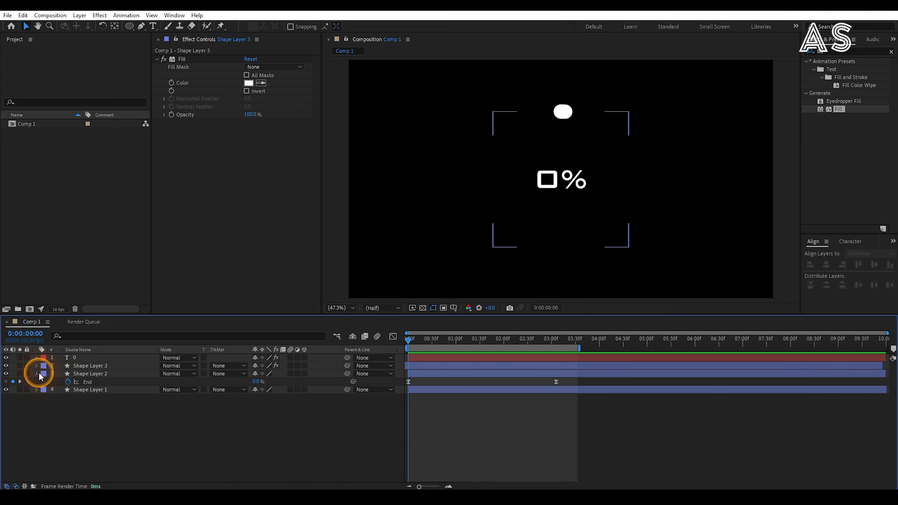
pyautogui.click(37, 374)
pyautogui.click(856, 66)
pyautogui.click(800, 52)
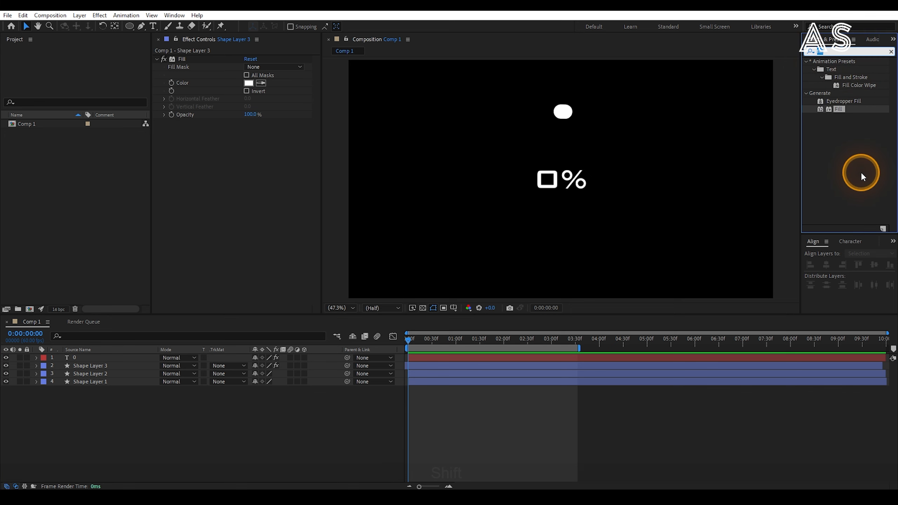
pyautogui.write('Dee')
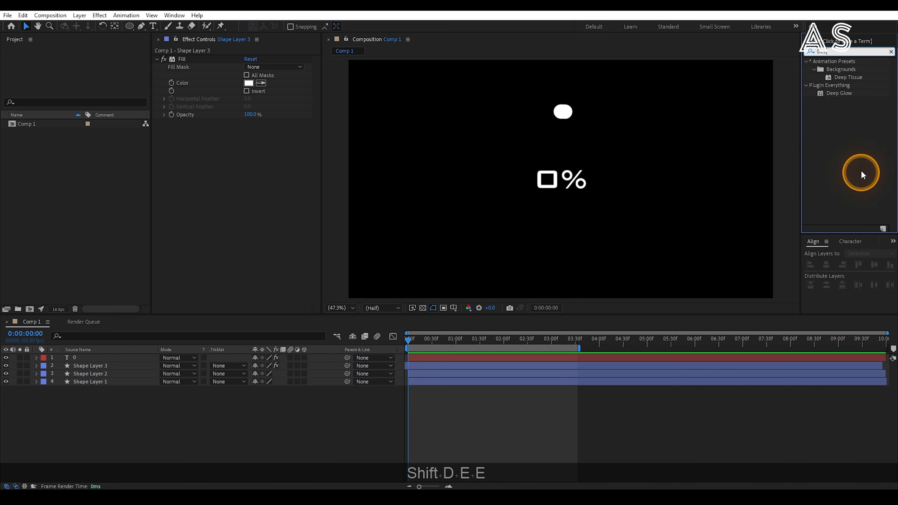
pyautogui.moveTo(842, 93); pyautogui.dragTo(167, 214)
pyautogui.moveTo(215, 194); pyautogui.dragTo(215, 194)
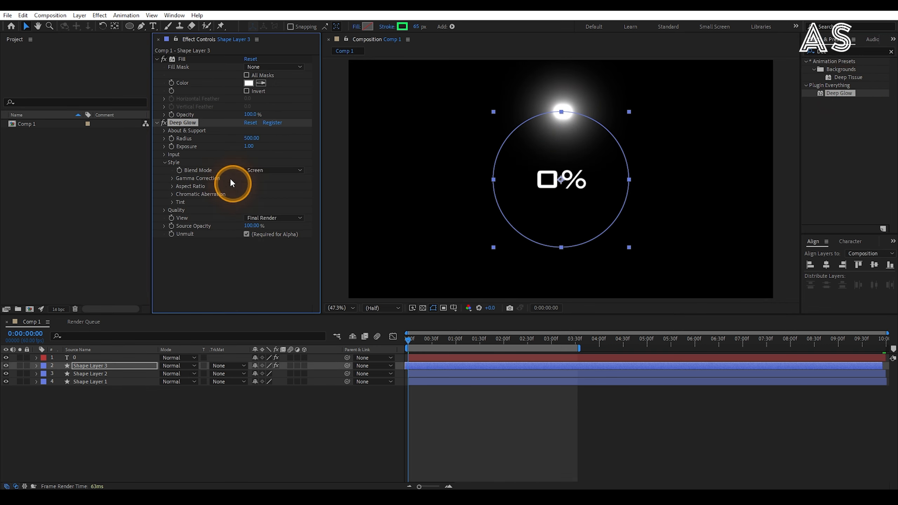
pyautogui.moveTo(426, 341); pyautogui.dragTo(455, 339)
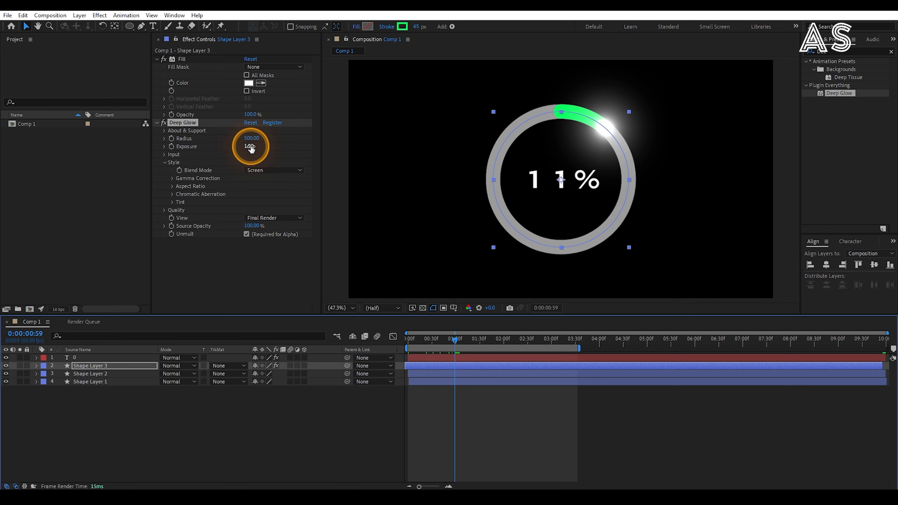
pyautogui.moveTo(251, 149); pyautogui.dragTo(229, 147)
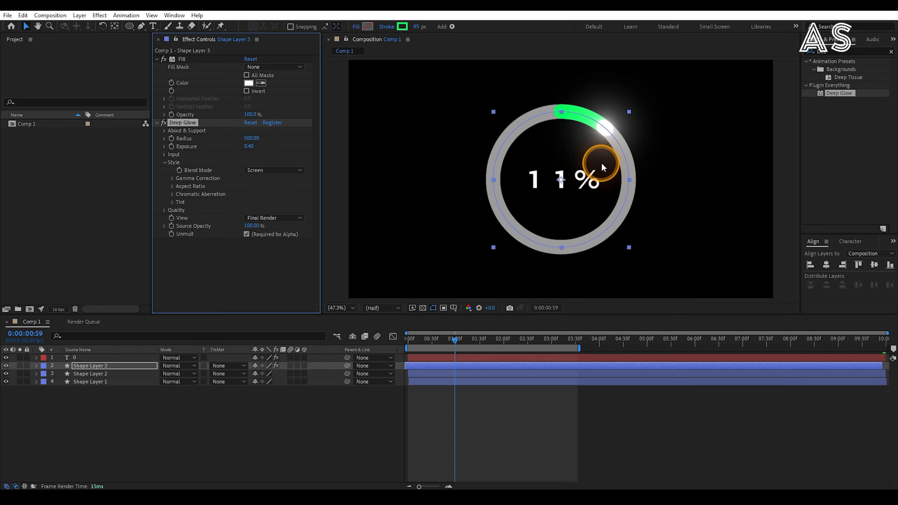
# - Copy the Deep Glow effect from Shape Layer 3 to Shape Layer 2
pyautogui.rightClick(197, 122)
pyautogui.click(221, 154)
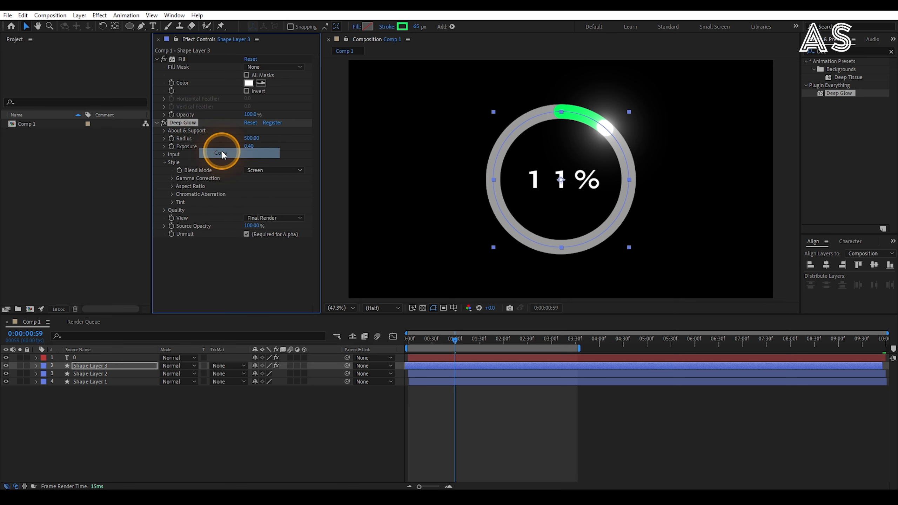
pyautogui.click(88, 374)
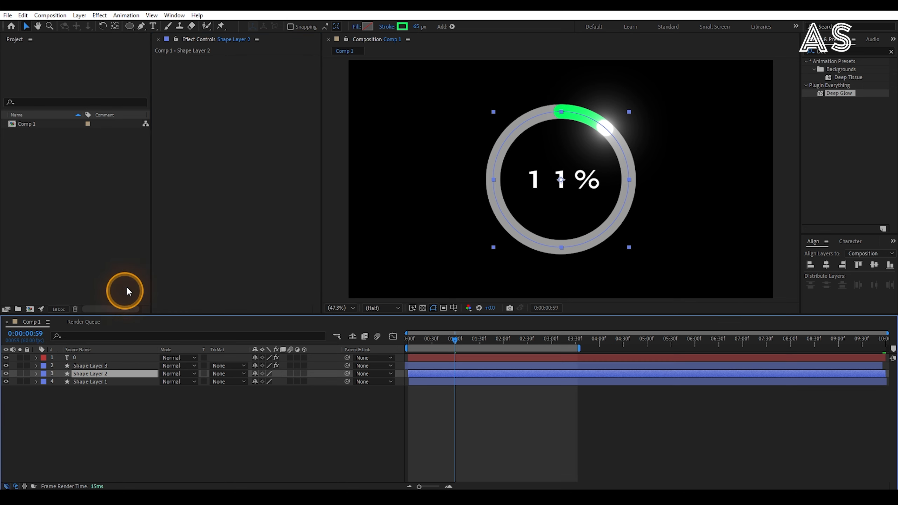
pyautogui.rightClick(203, 91)
pyautogui.click(195, 110)
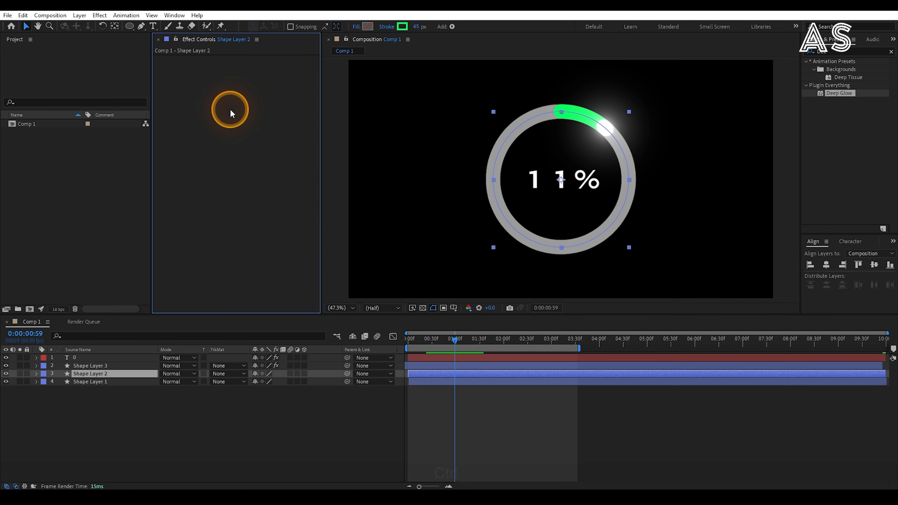
pyautogui.hotkey('ctrl', 'v')
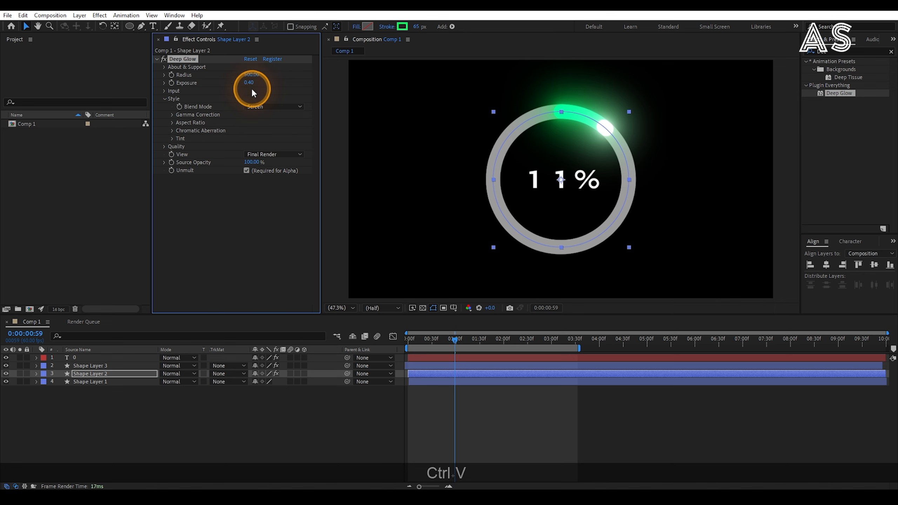
# - Set Shape Layer 2's Deep Glow to Radius 157 and Exposure 0.15, and enable its Tint with a bright green color
pyautogui.moveTo(248, 82); pyautogui.dragTo(107, 89)
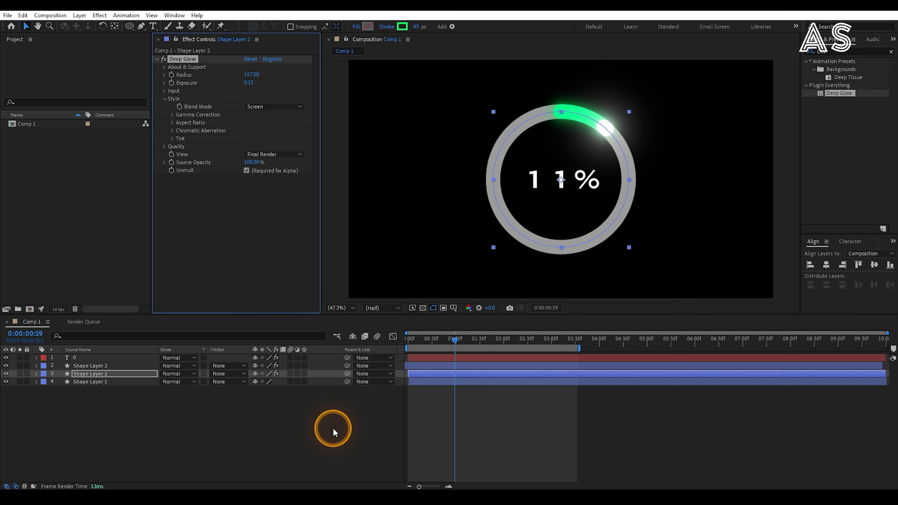
pyautogui.click(434, 358)
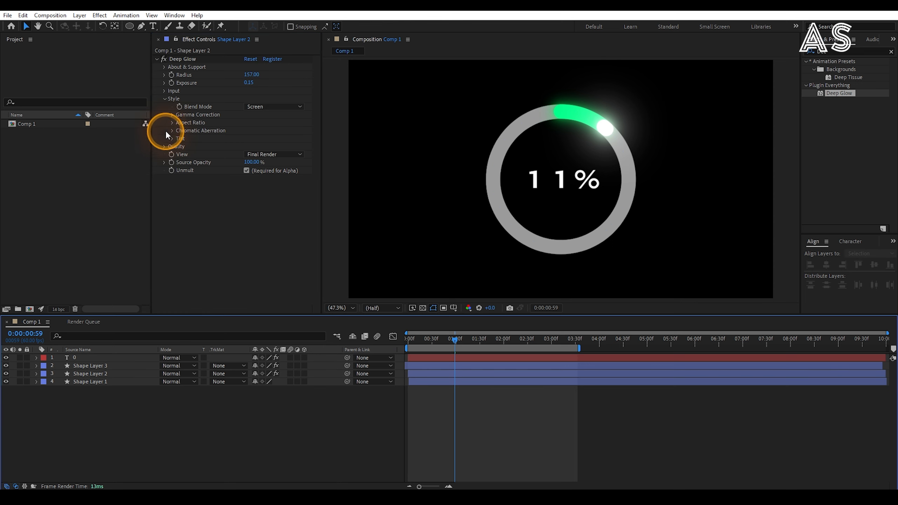
pyautogui.click(176, 139)
pyautogui.click(248, 155)
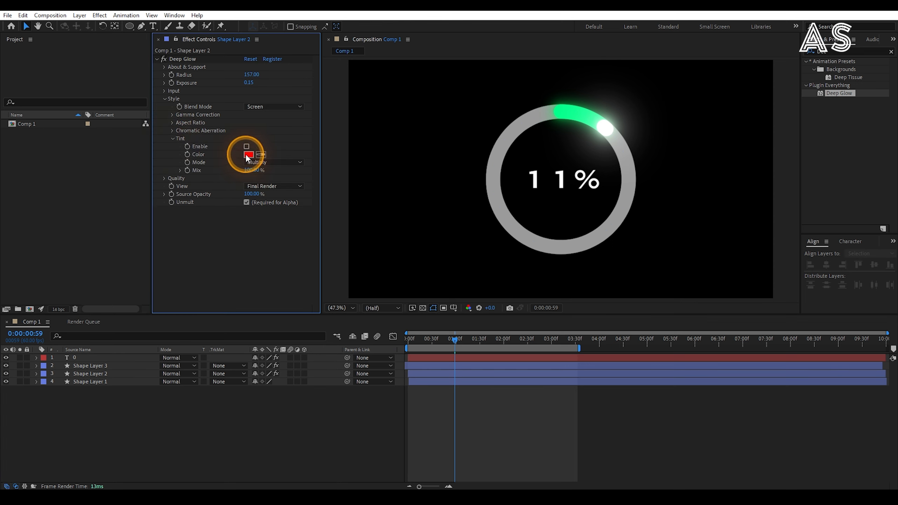
pyautogui.moveTo(470, 183); pyautogui.dragTo(473, 260)
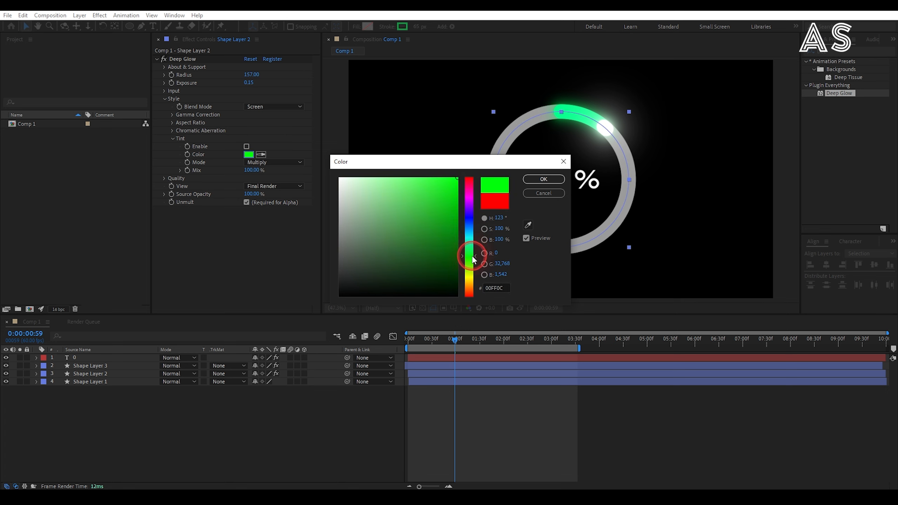
pyautogui.click(553, 181)
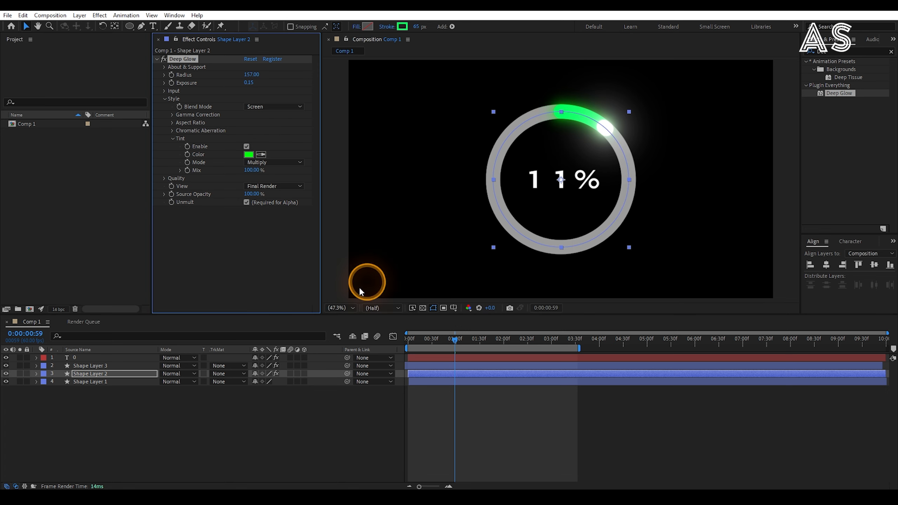
# - Preview the animation from the start to check the tinted glow on the green sweep
pyautogui.click(307, 456)
pyautogui.press('u')
pyautogui.press('space')
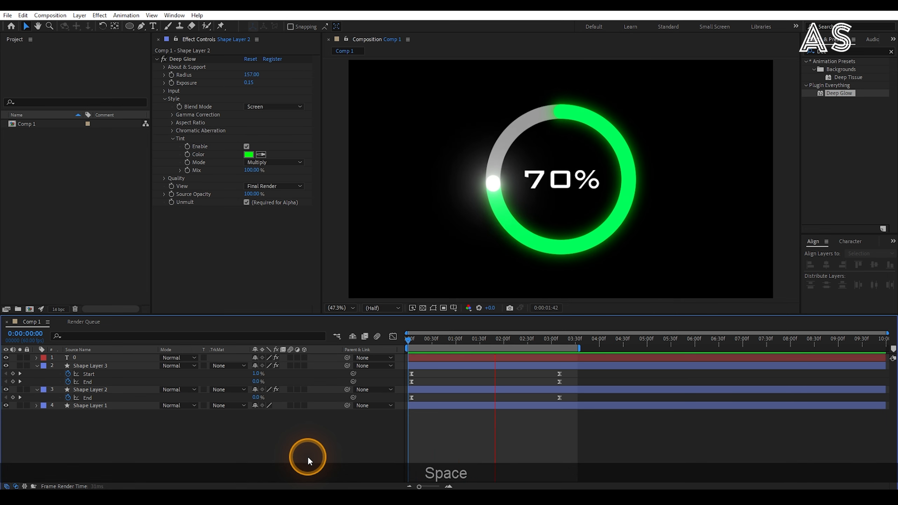
pyautogui.press('space')
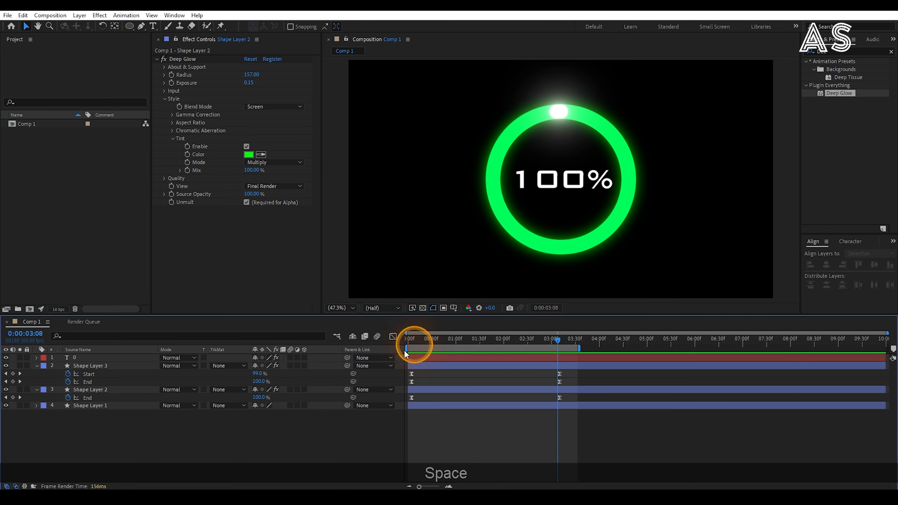
# - Paste the copied Deep Glow effect onto the percentage counter text layer
pyautogui.click(93, 358)
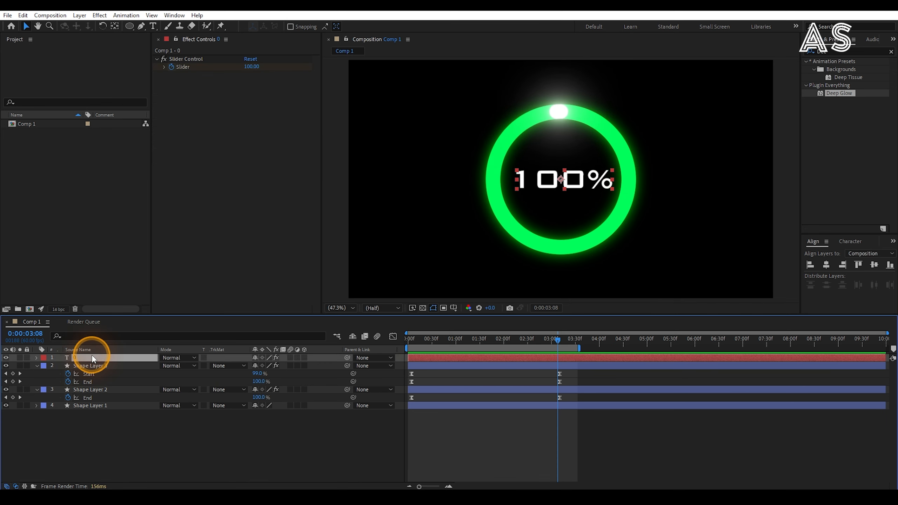
pyautogui.click(180, 191)
pyautogui.hotkey('ctrl', 'v')
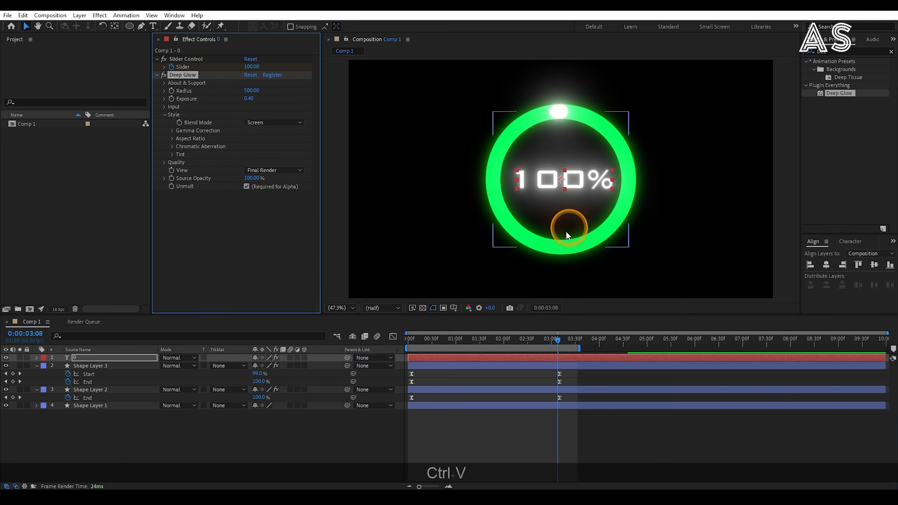
# - Set the counter text's Deep Glow Tint color to blue and enable the tint
pyautogui.click(178, 91)
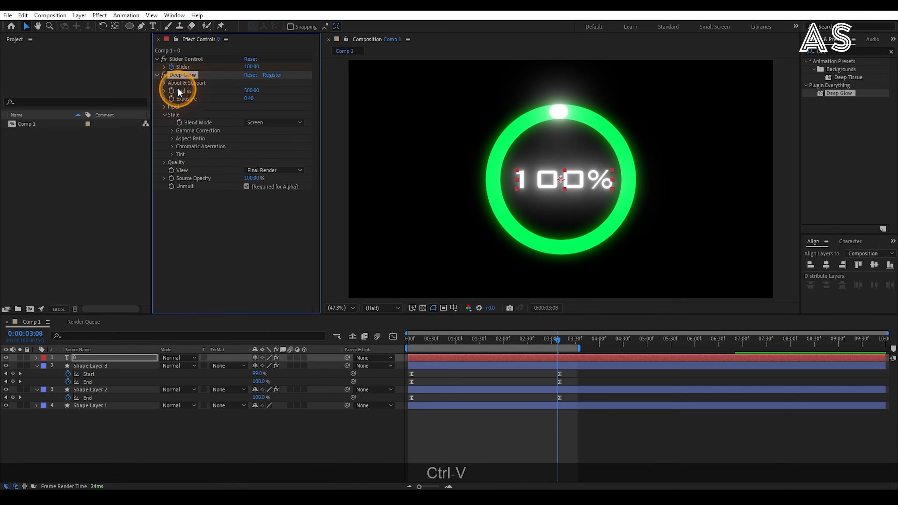
pyautogui.click(167, 156)
pyautogui.click(248, 170)
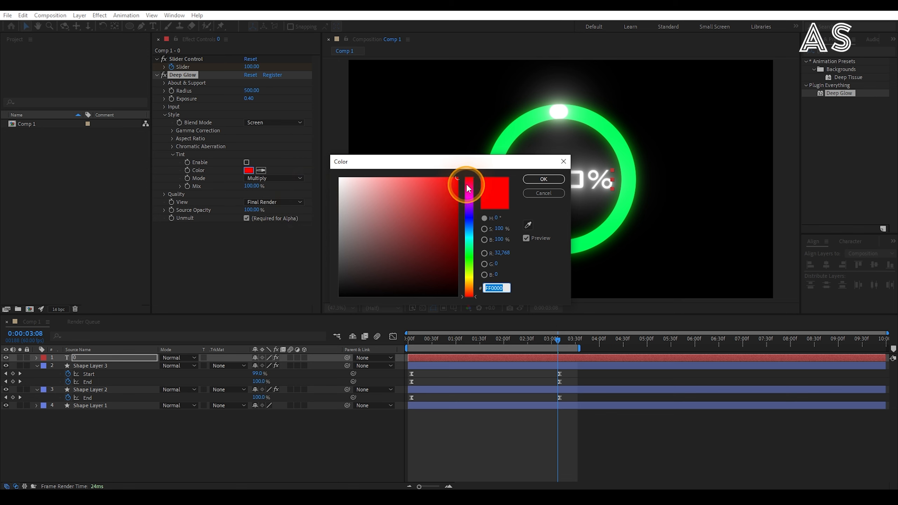
pyautogui.moveTo(468, 188); pyautogui.dragTo(474, 227)
pyautogui.click(530, 180)
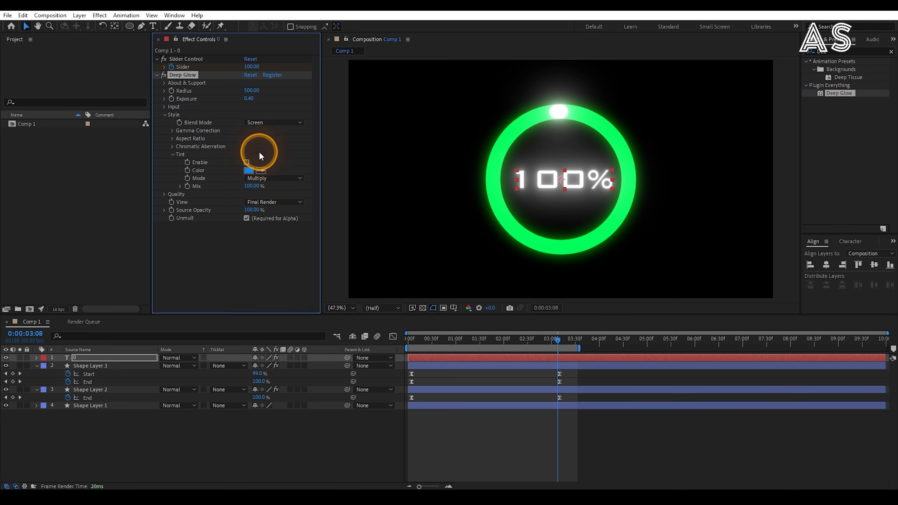
pyautogui.click(245, 162)
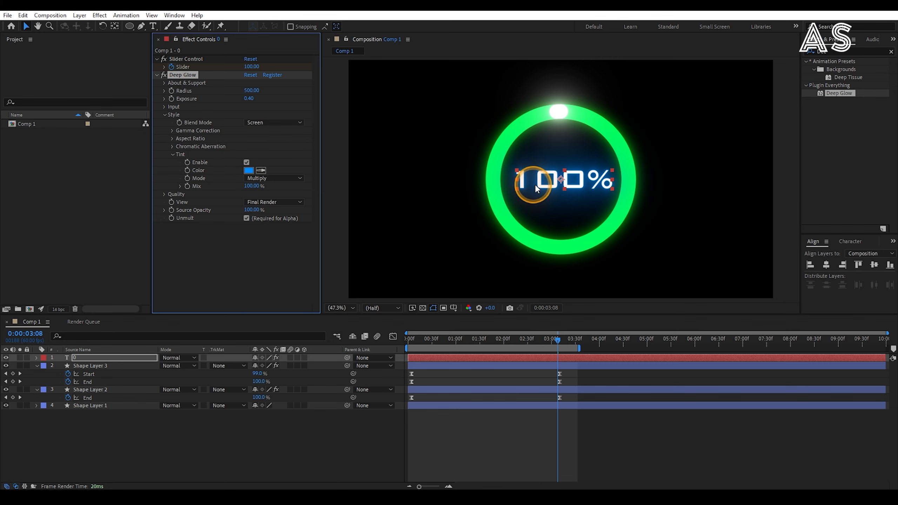
# - Set the Exposure of the counter text's Deep Glow to 1
pyautogui.click(252, 98)
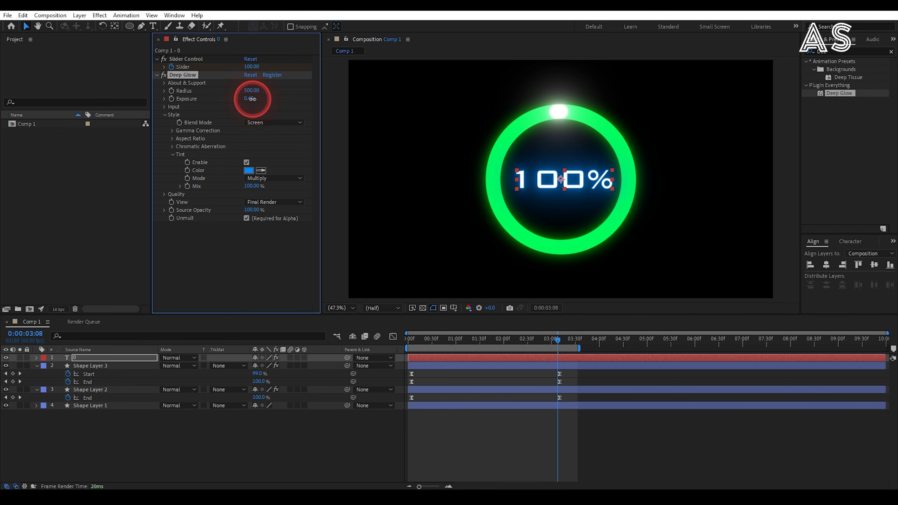
pyautogui.write('1')
pyautogui.press('Return')
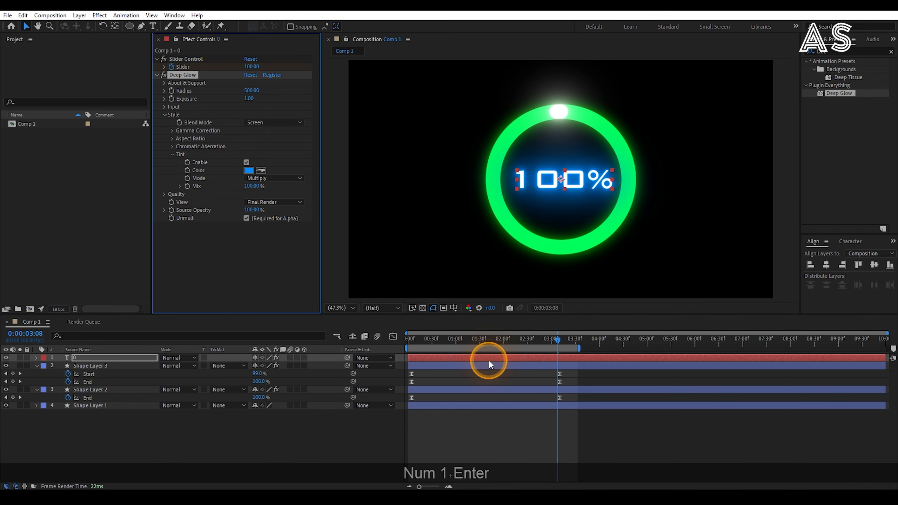
# - Return to the start of the composition and collapse the properties of all layers
pyautogui.press('Home')
pyautogui.click(321, 341)
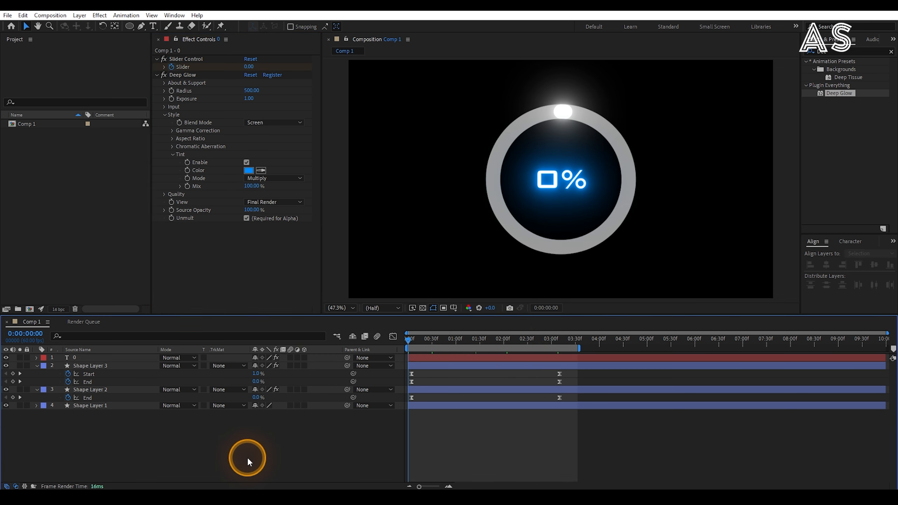
pyautogui.moveTo(246, 458); pyautogui.dragTo(140, 285)
pyautogui.press('u')
pyautogui.press('u')
pyautogui.press('u')
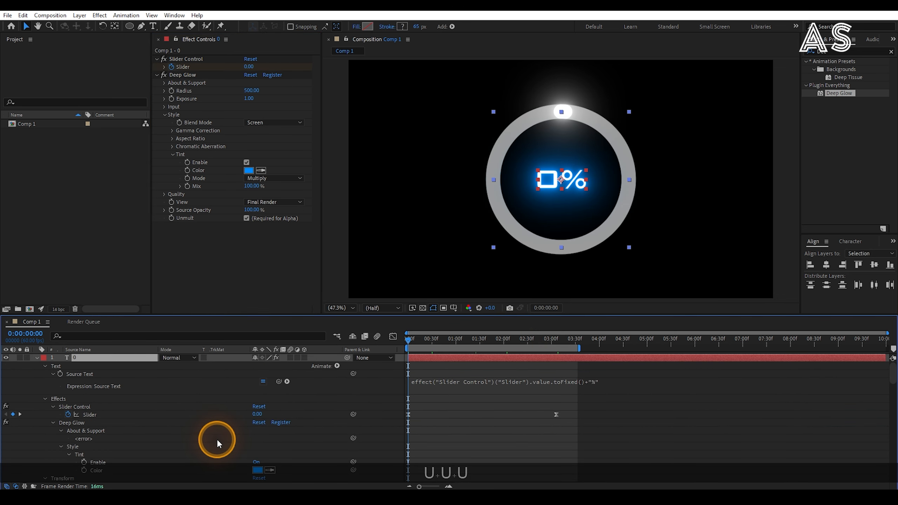
pyautogui.press('u')
# - Play the animation to review the glowing ring together with the blue glowing counter
pyautogui.click(242, 434)
pyautogui.press('space')
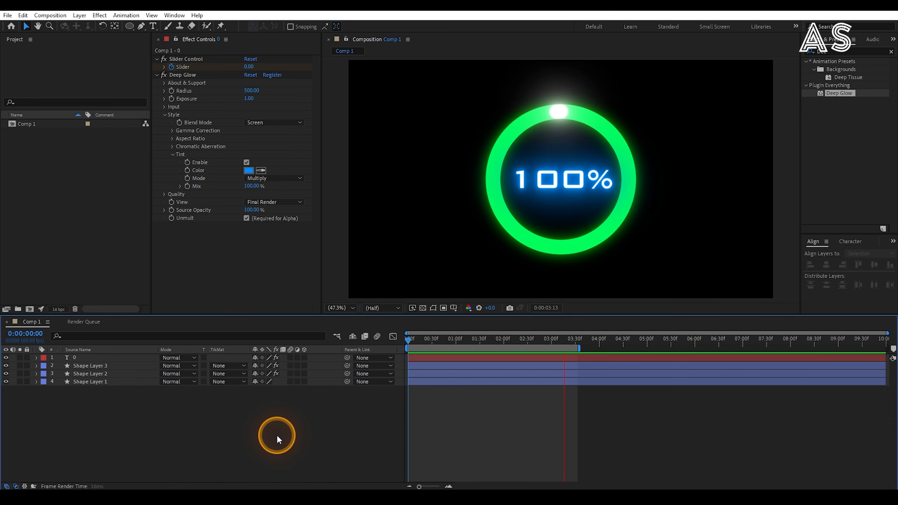
pyautogui.press('space')
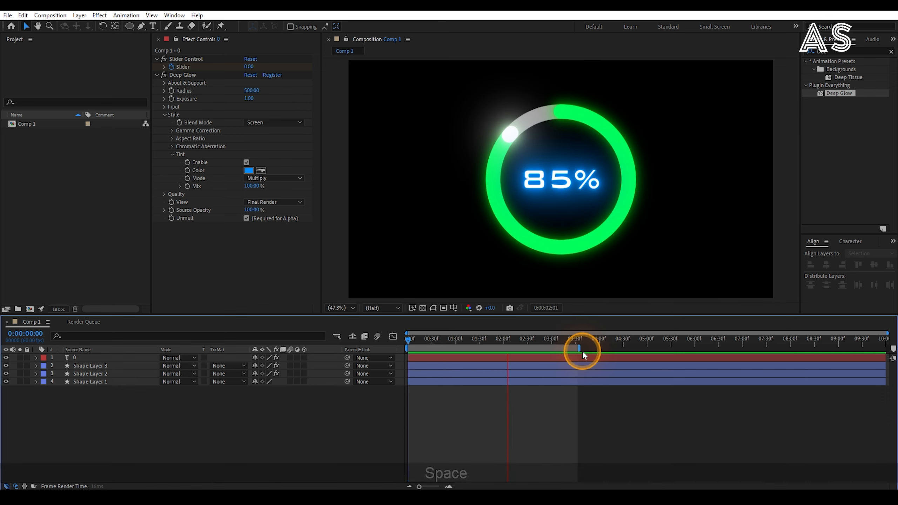
# - Extend the end of the work area to about 4 seconds and replay the animation
pyautogui.moveTo(583, 352); pyautogui.dragTo(598, 350)
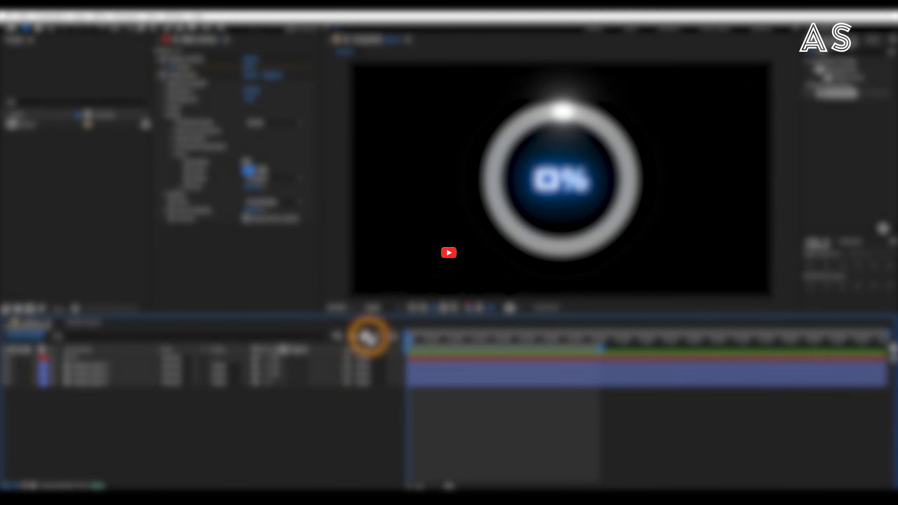
pyautogui.press('space')
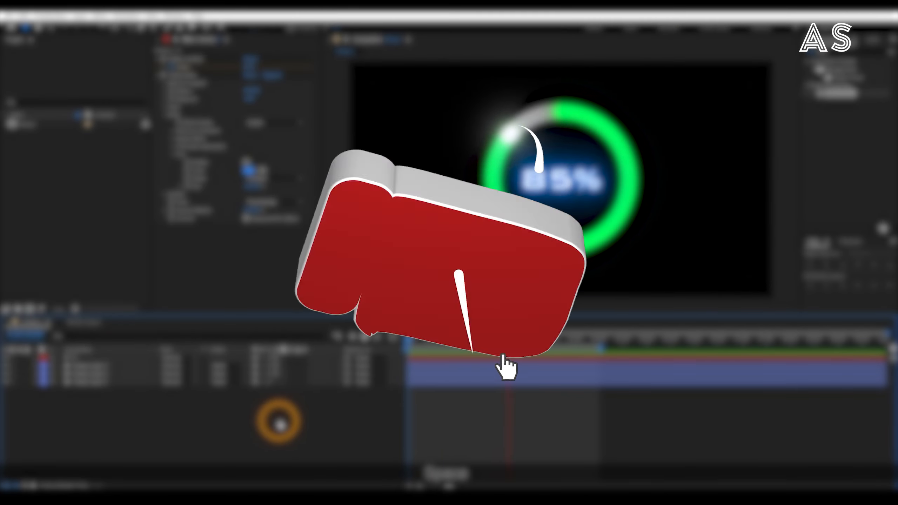